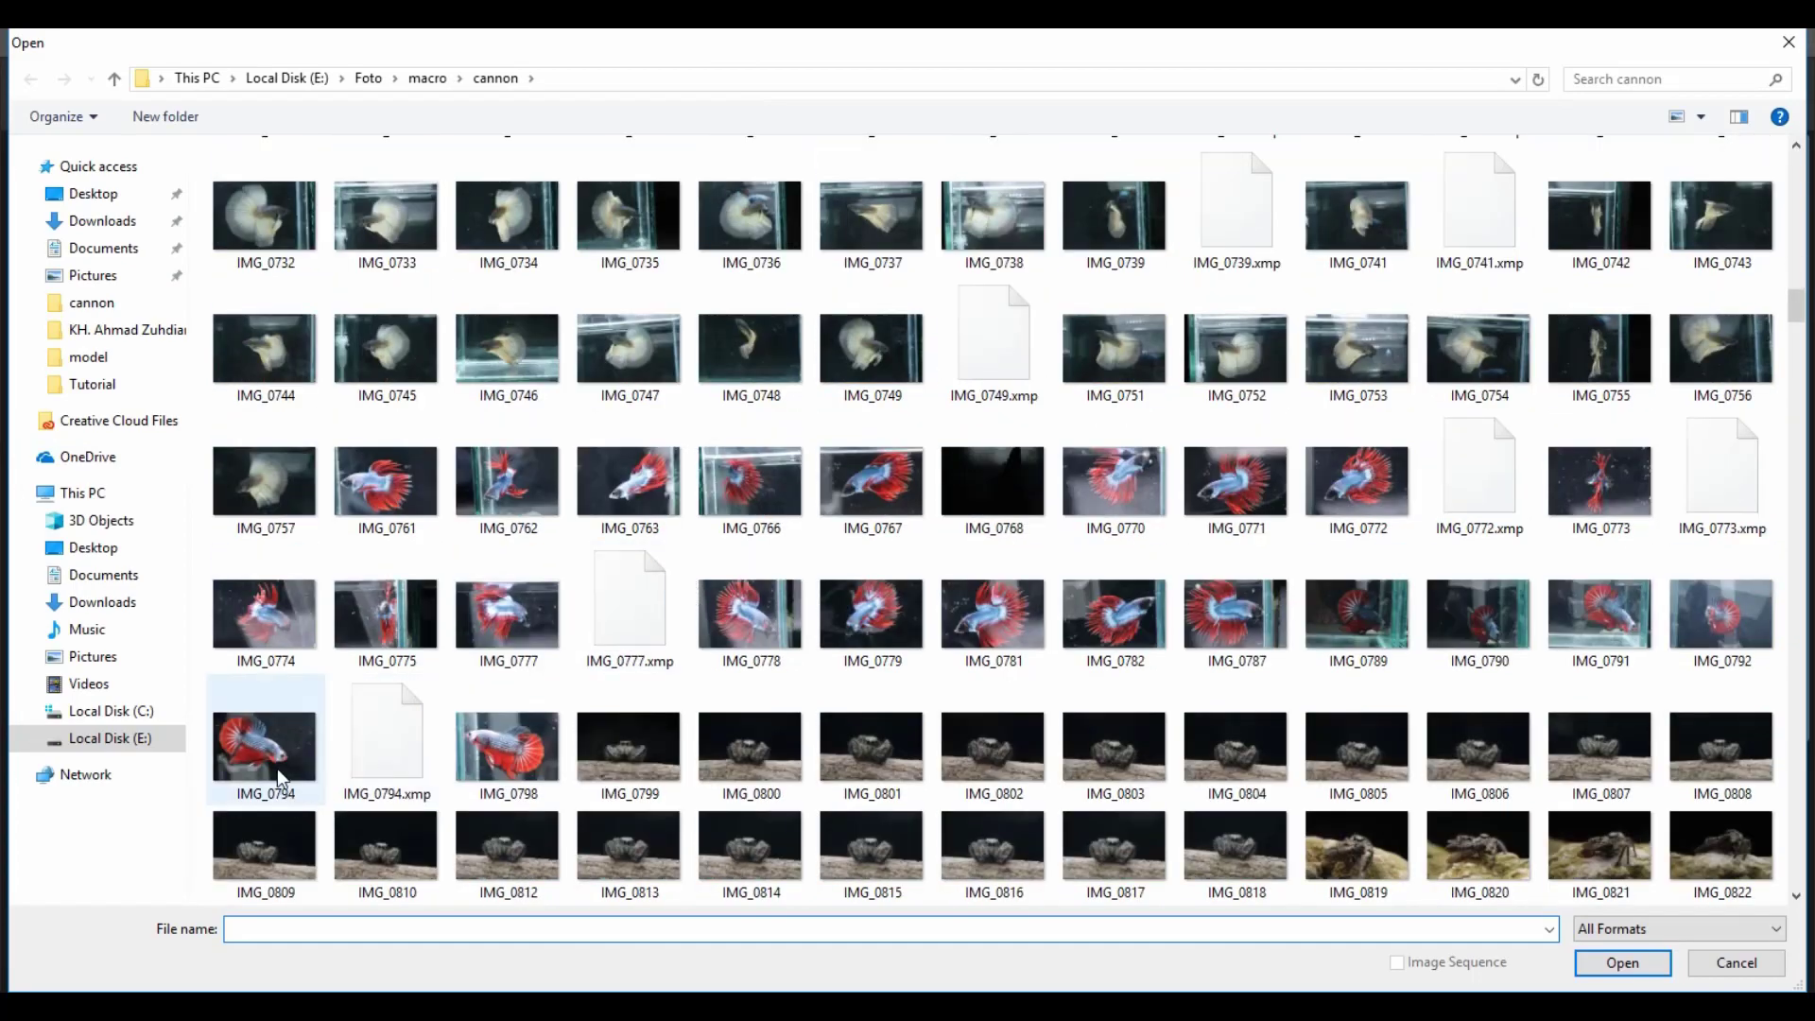
# - Open the raw photo IMG_0794, reset its basic settings to default and apply the Auto tone adjustments
pyautogui.doubleClick(276, 762)
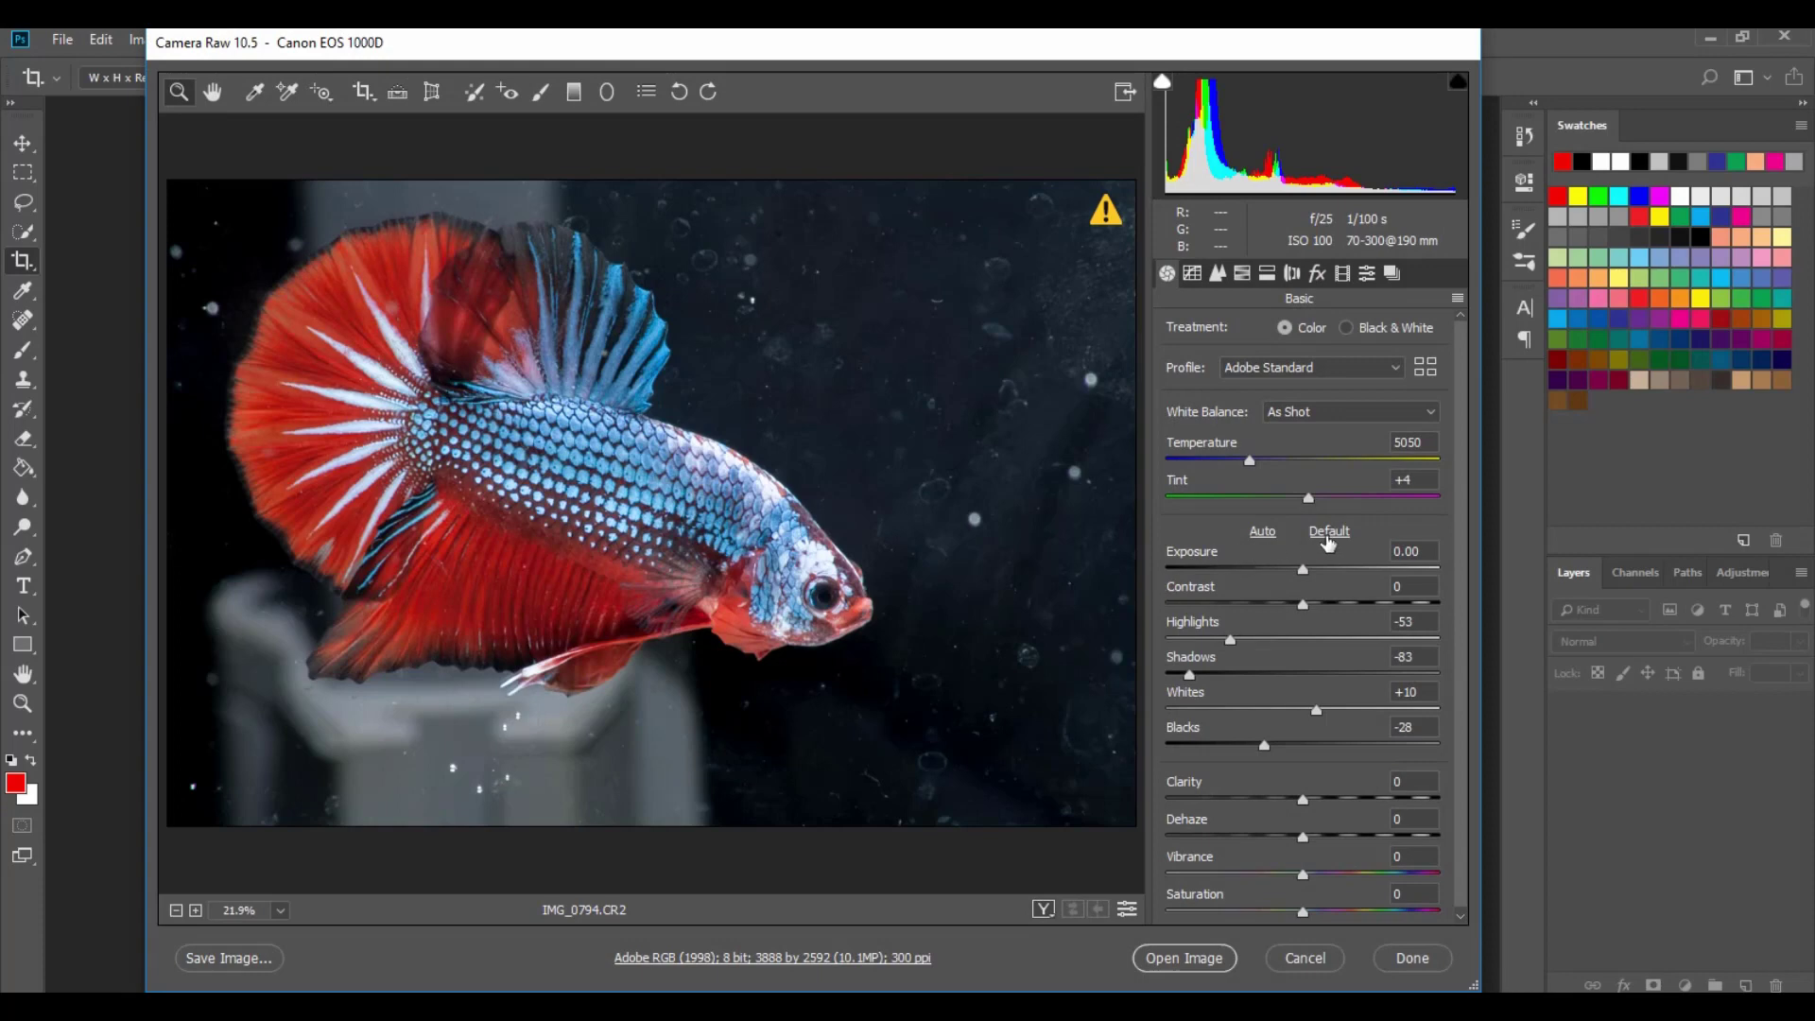
pyautogui.click(1329, 535)
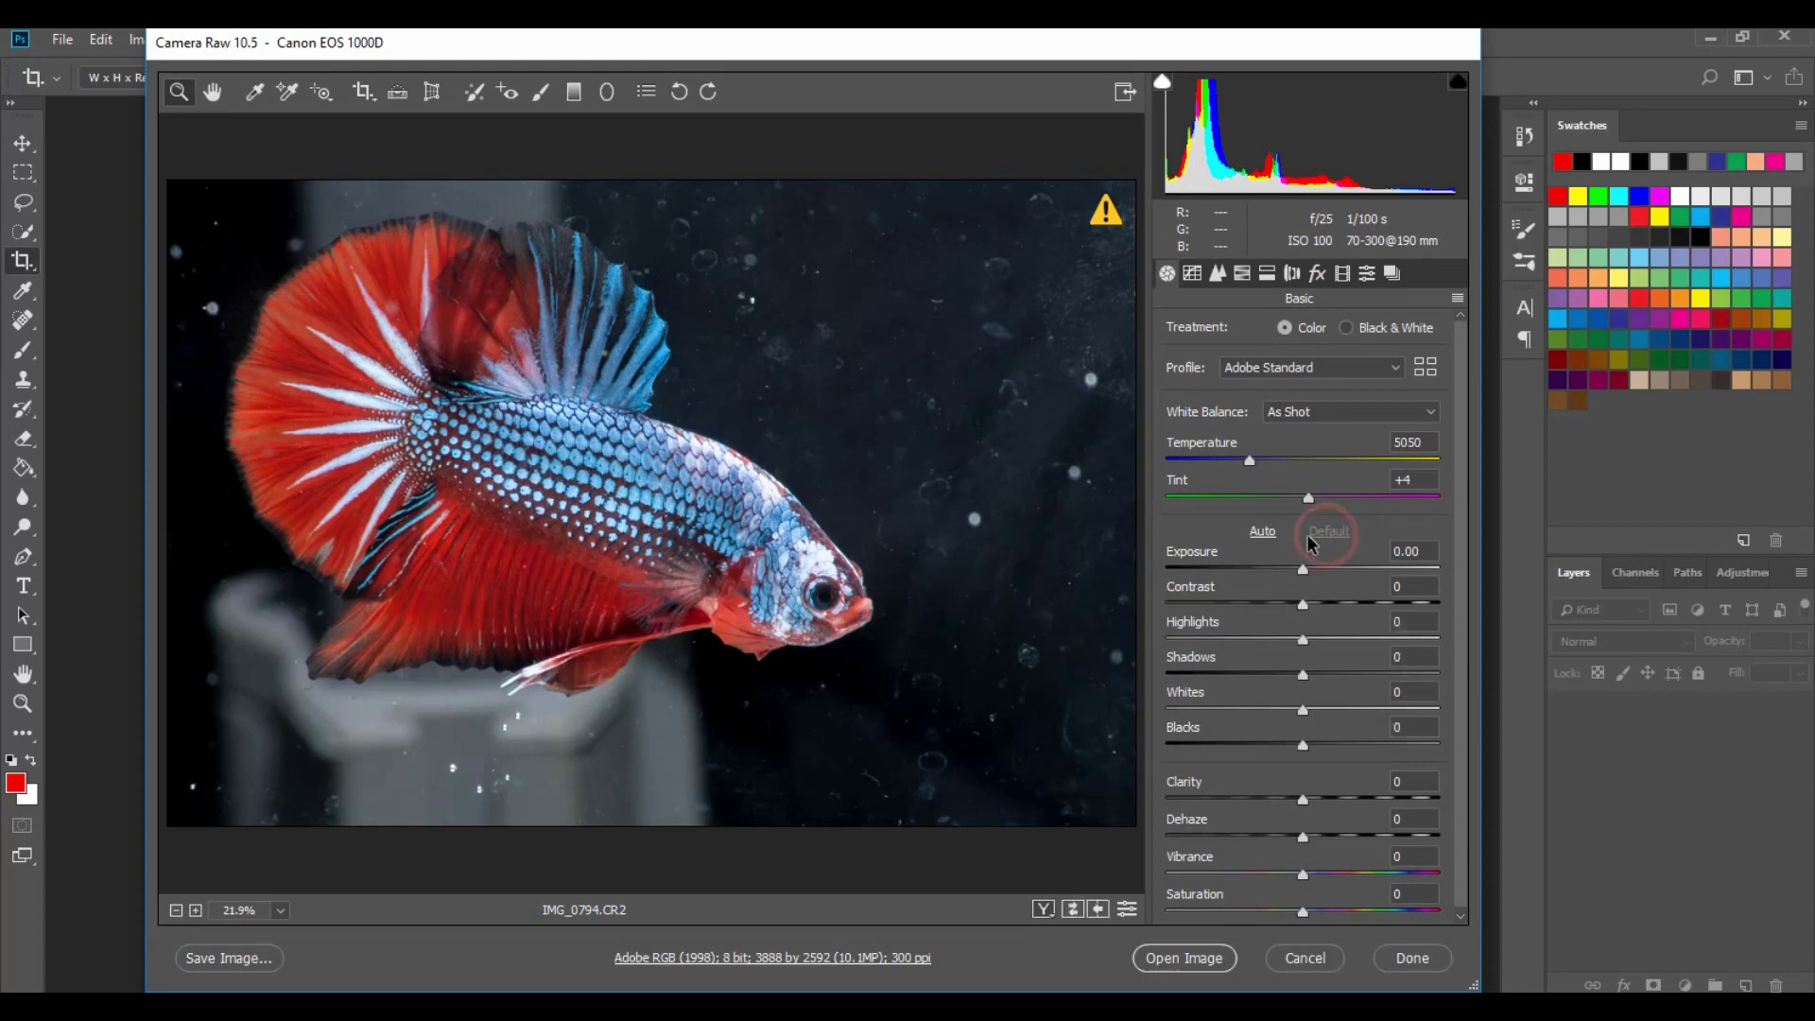
pyautogui.click(1258, 535)
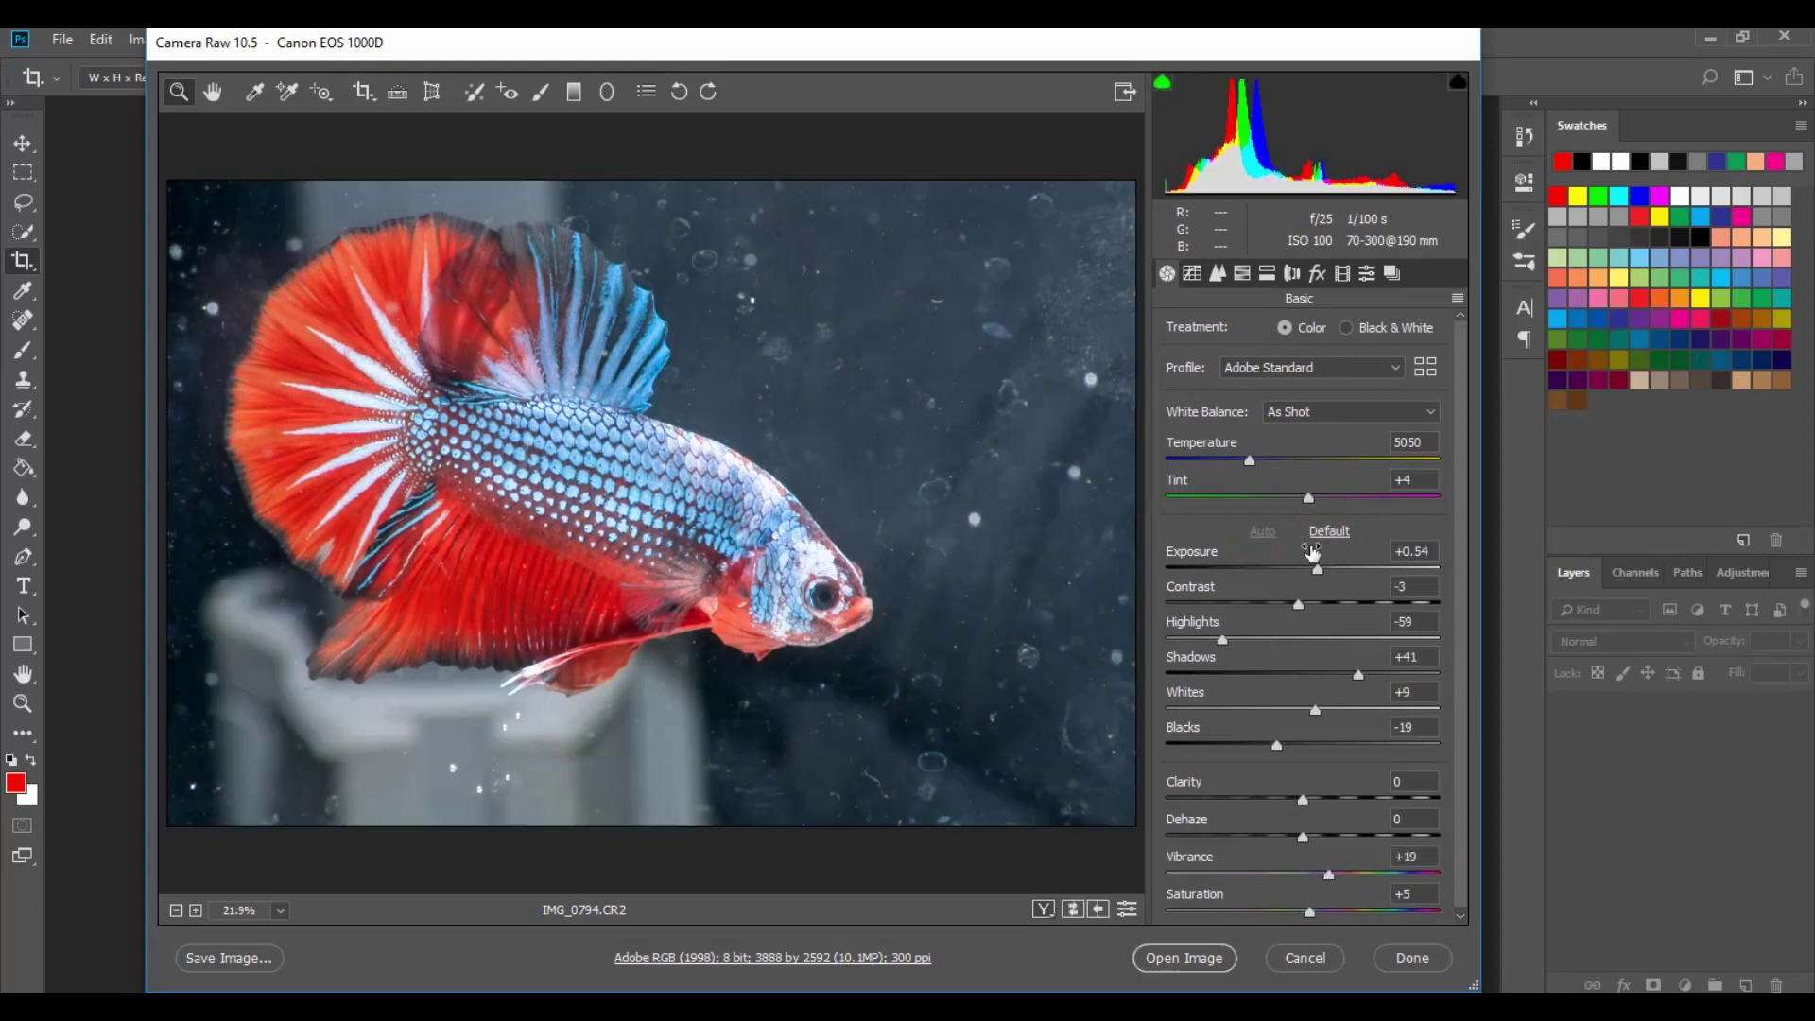
# - Try the Adobe Landscape profile on the photo and settle on Adobe Portrait
pyautogui.click(1343, 371)
pyautogui.click(1320, 406)
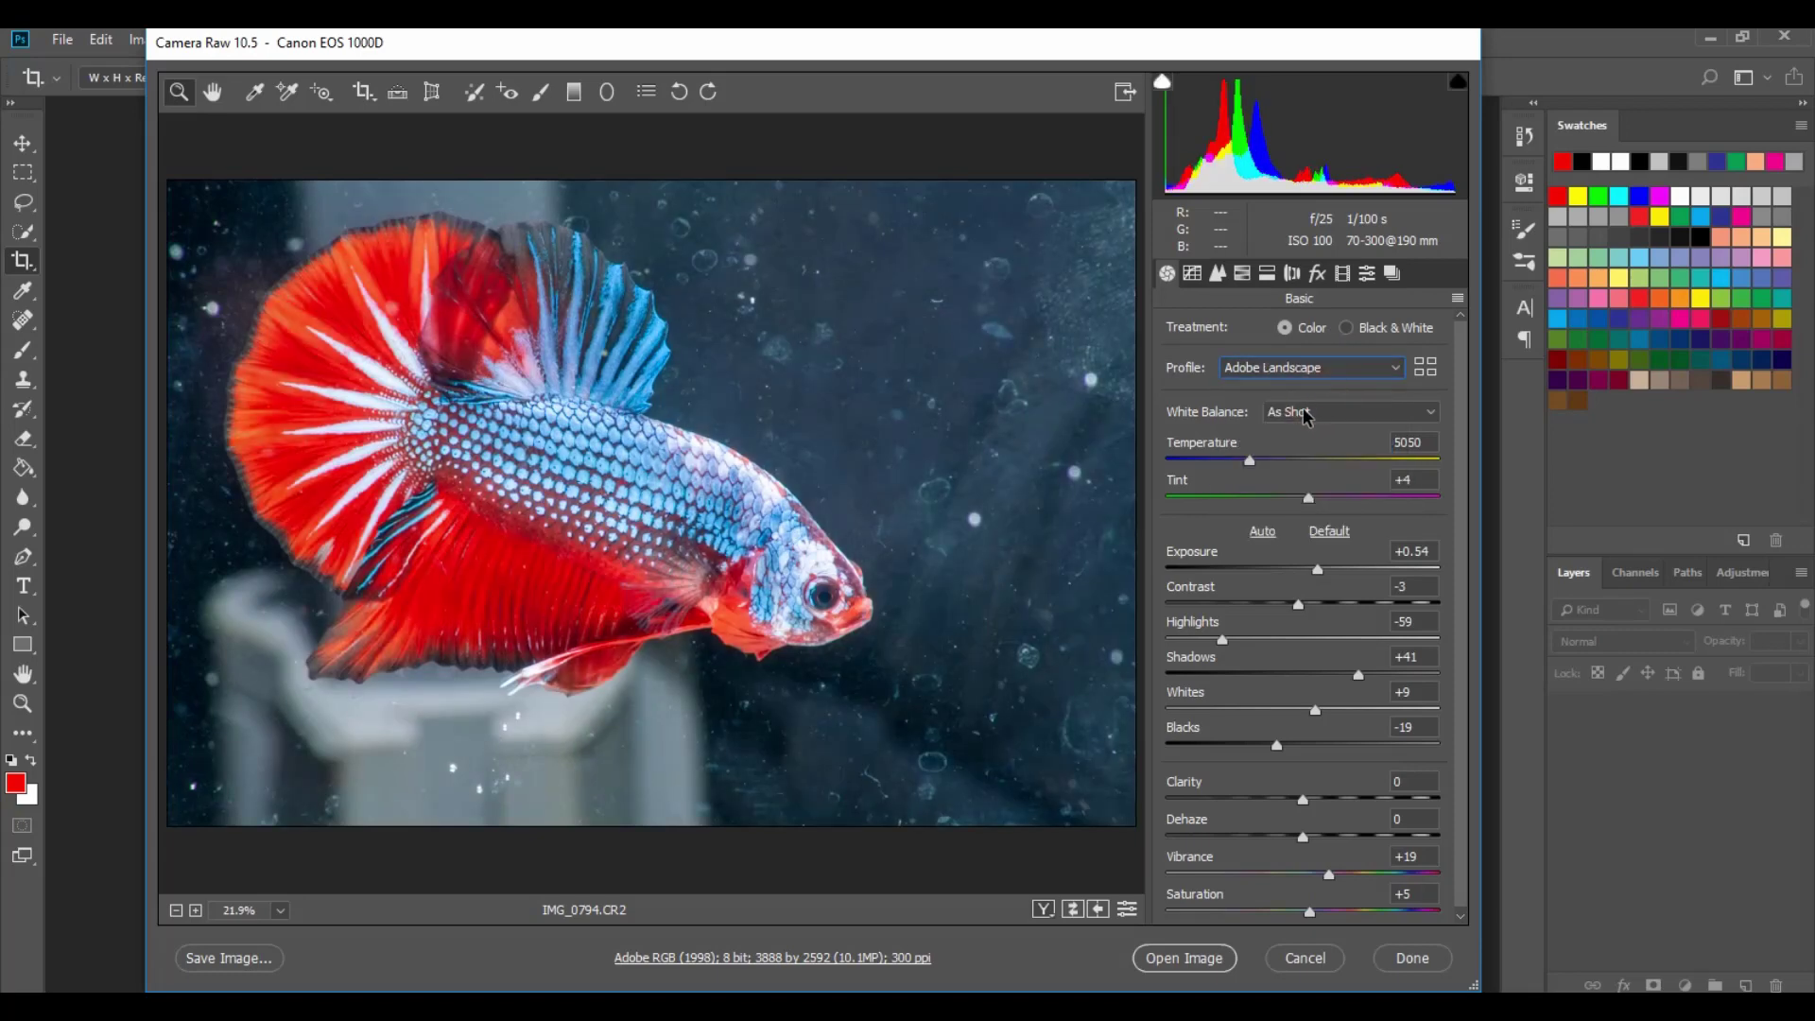
pyautogui.click(1320, 378)
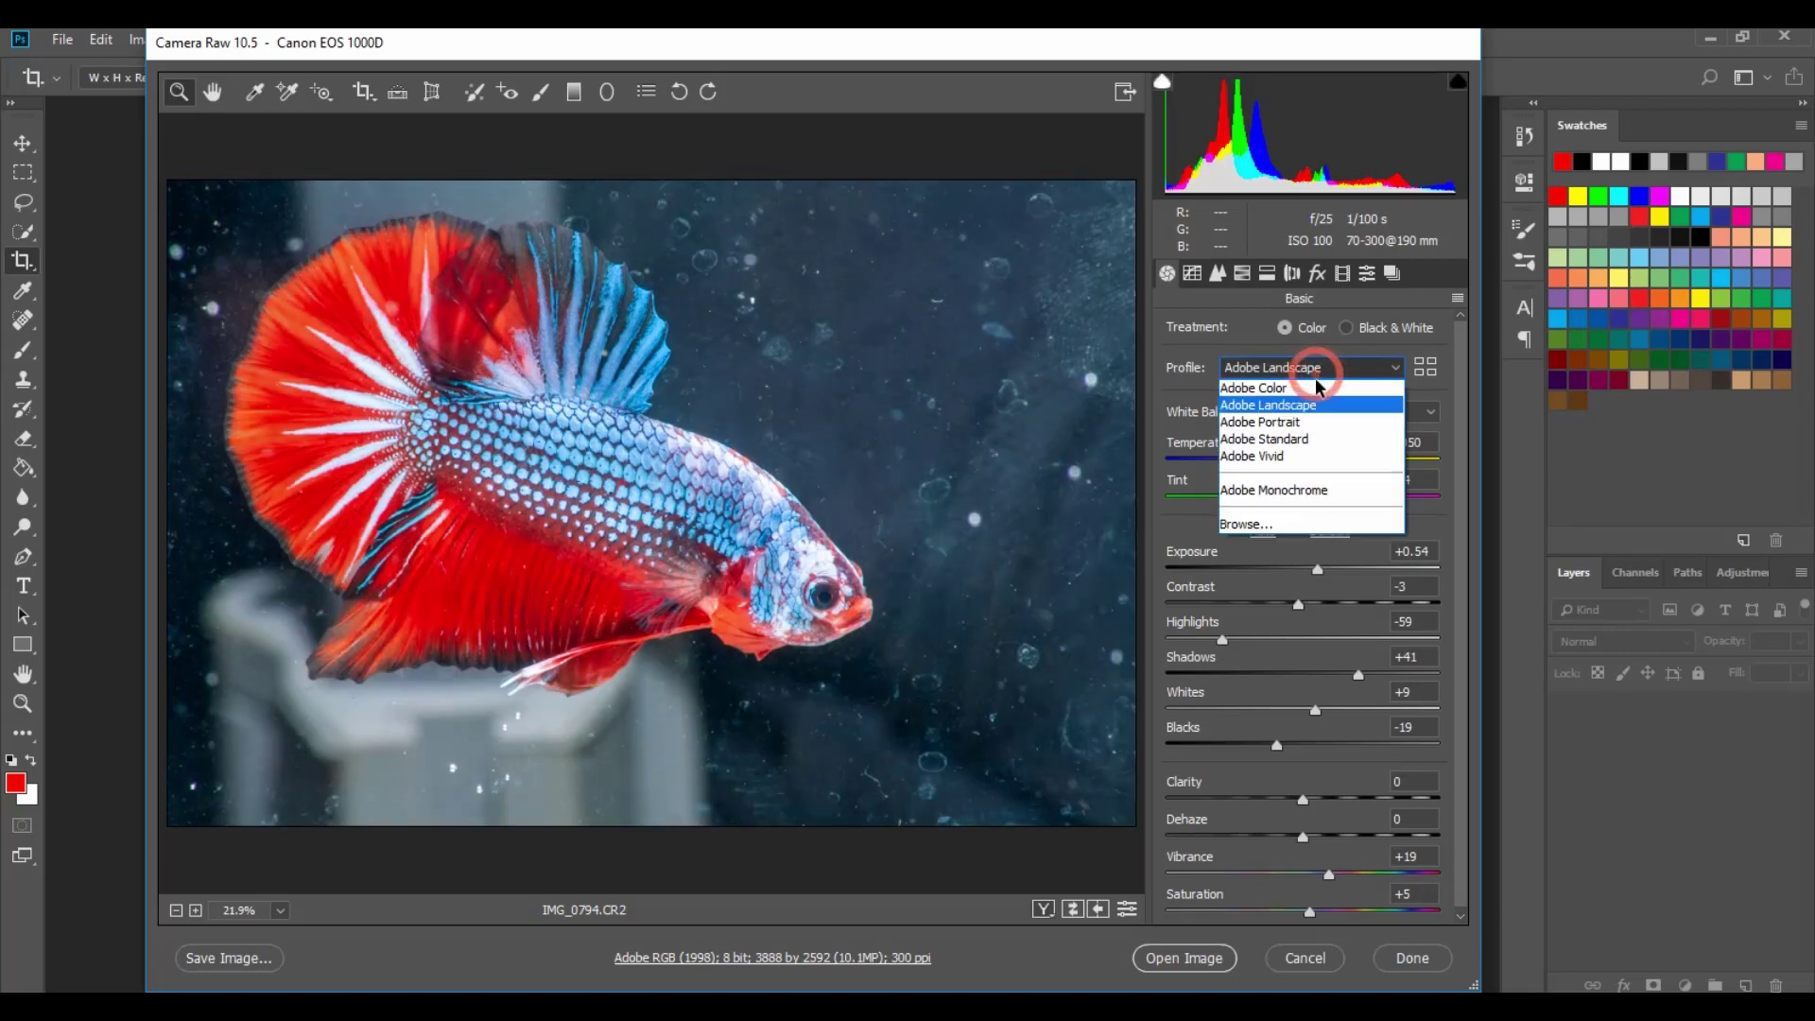
pyautogui.click(1310, 418)
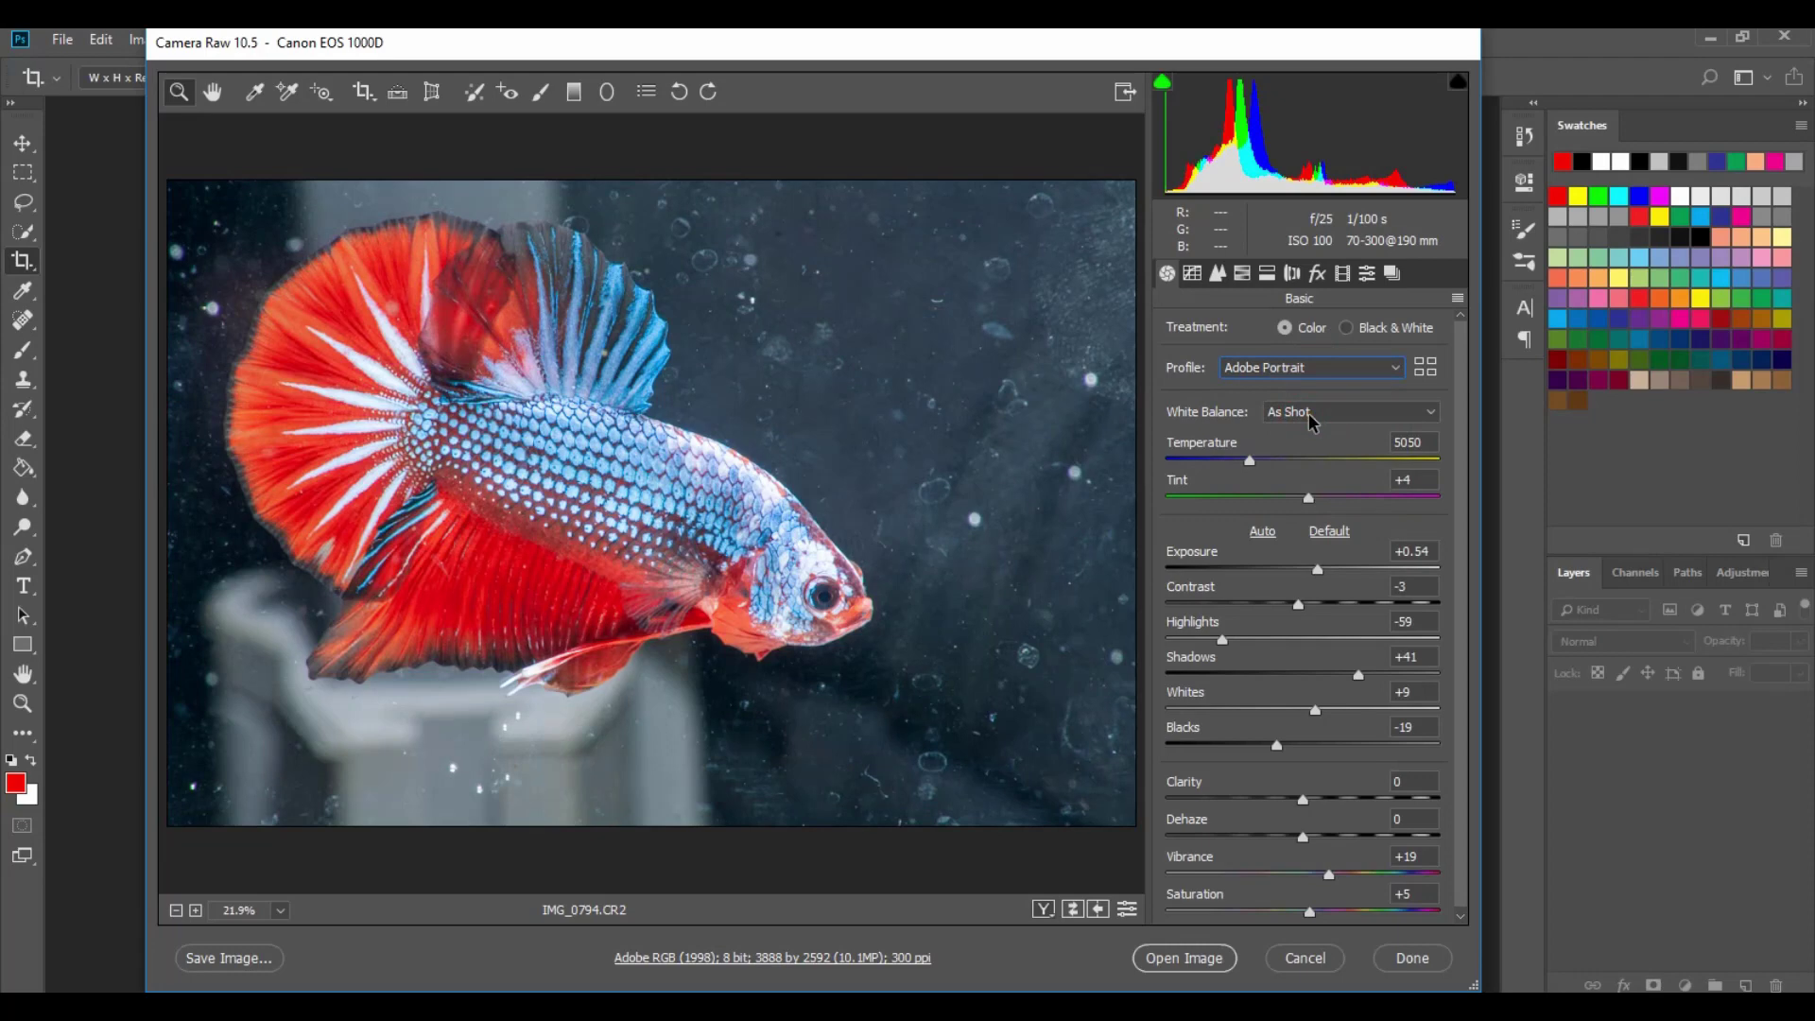
# - Try the Auto white balance on the photo and set it back to As Shot
pyautogui.click(1319, 416)
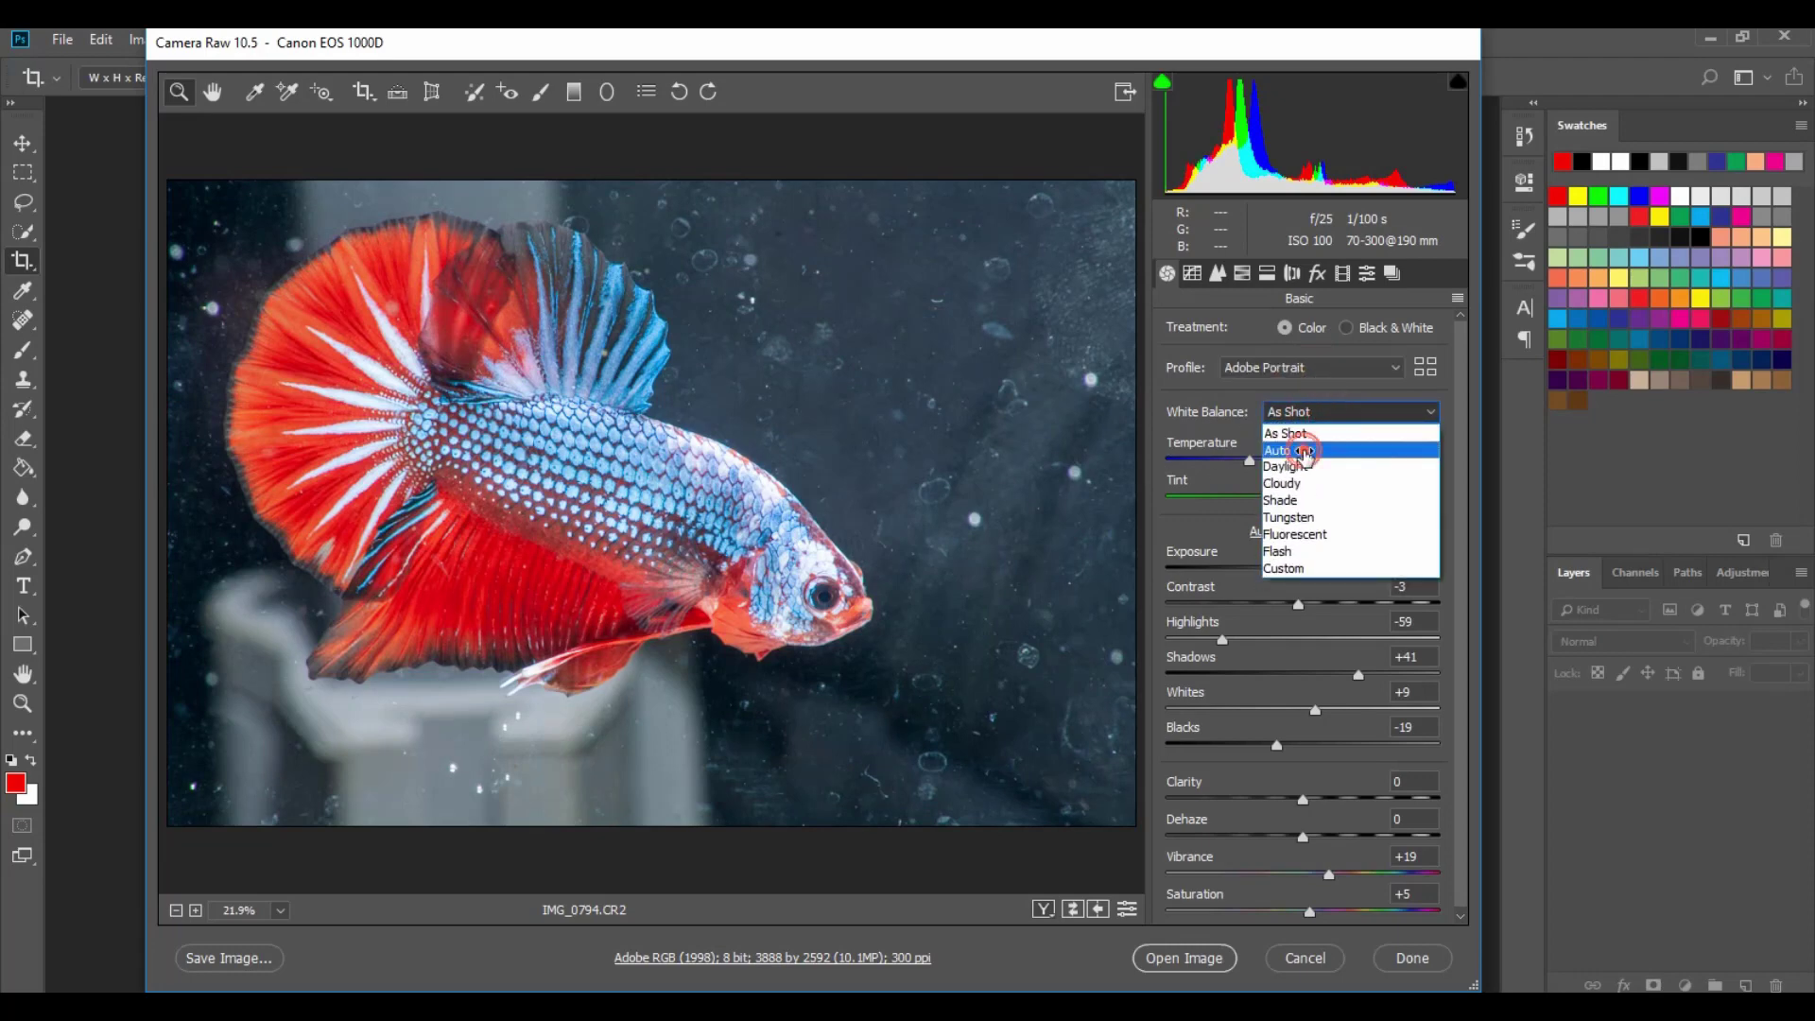
pyautogui.click(1304, 452)
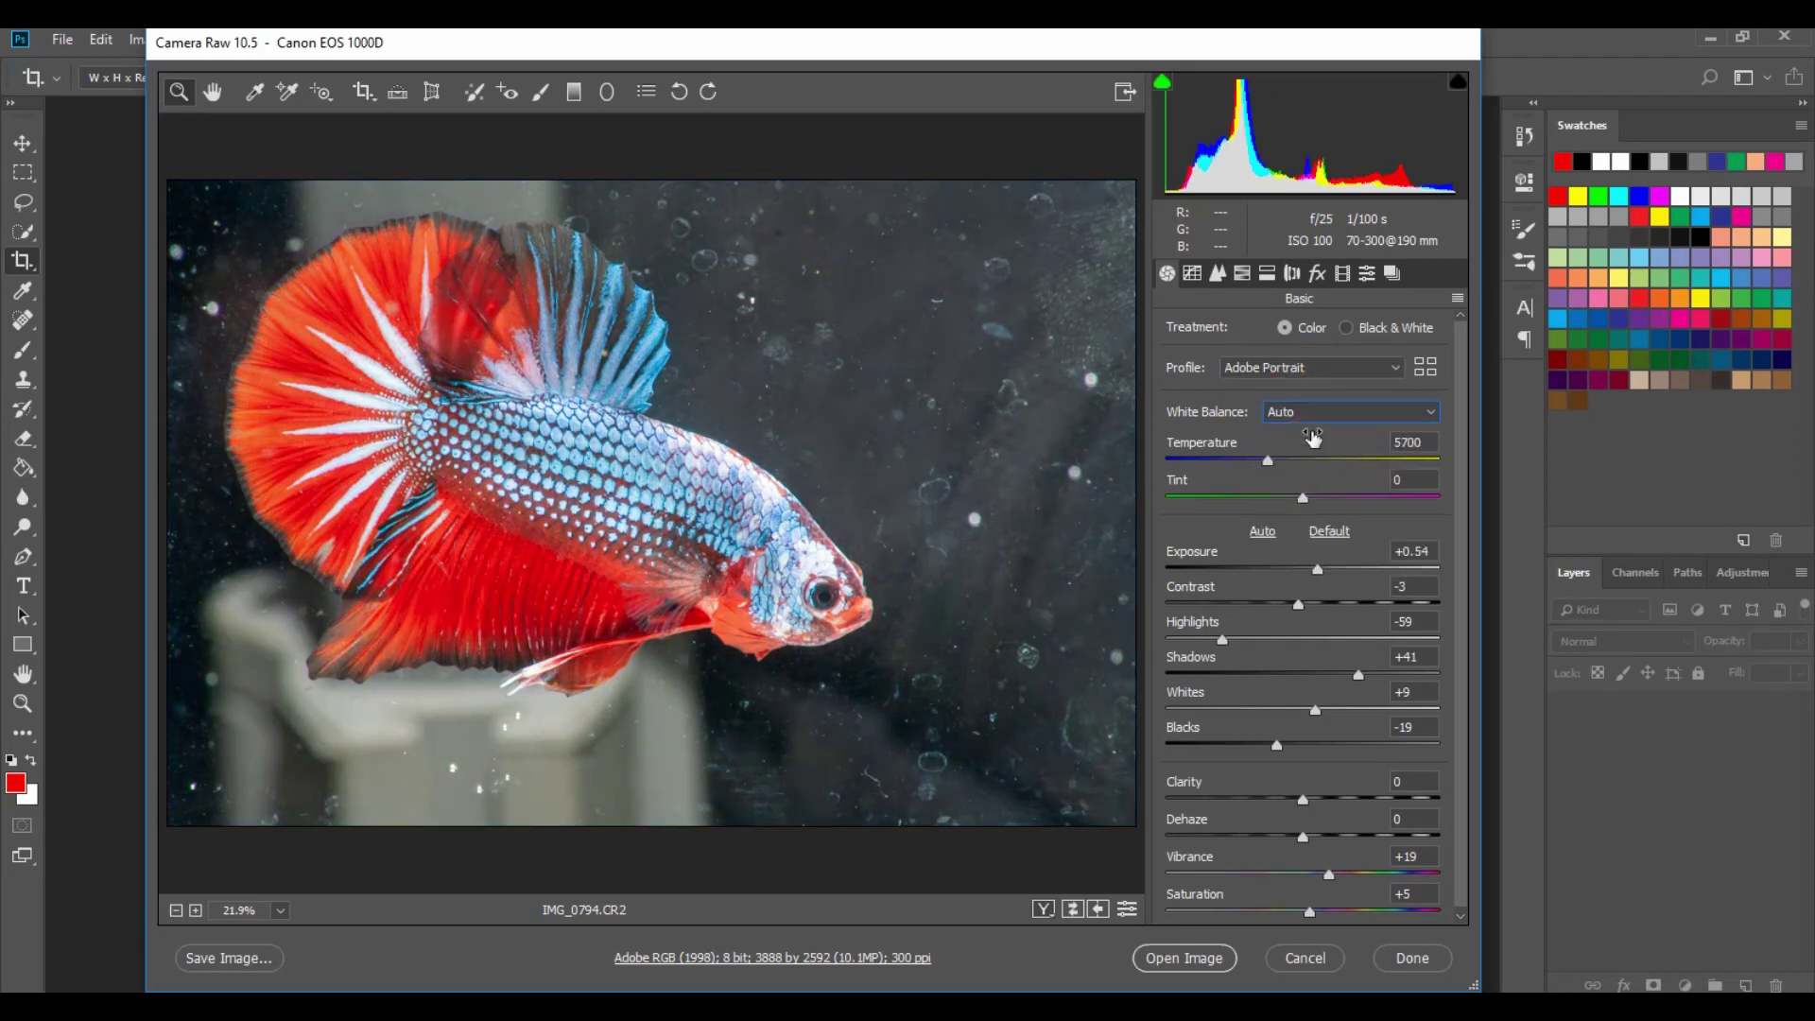
pyautogui.click(1316, 413)
pyautogui.click(1303, 433)
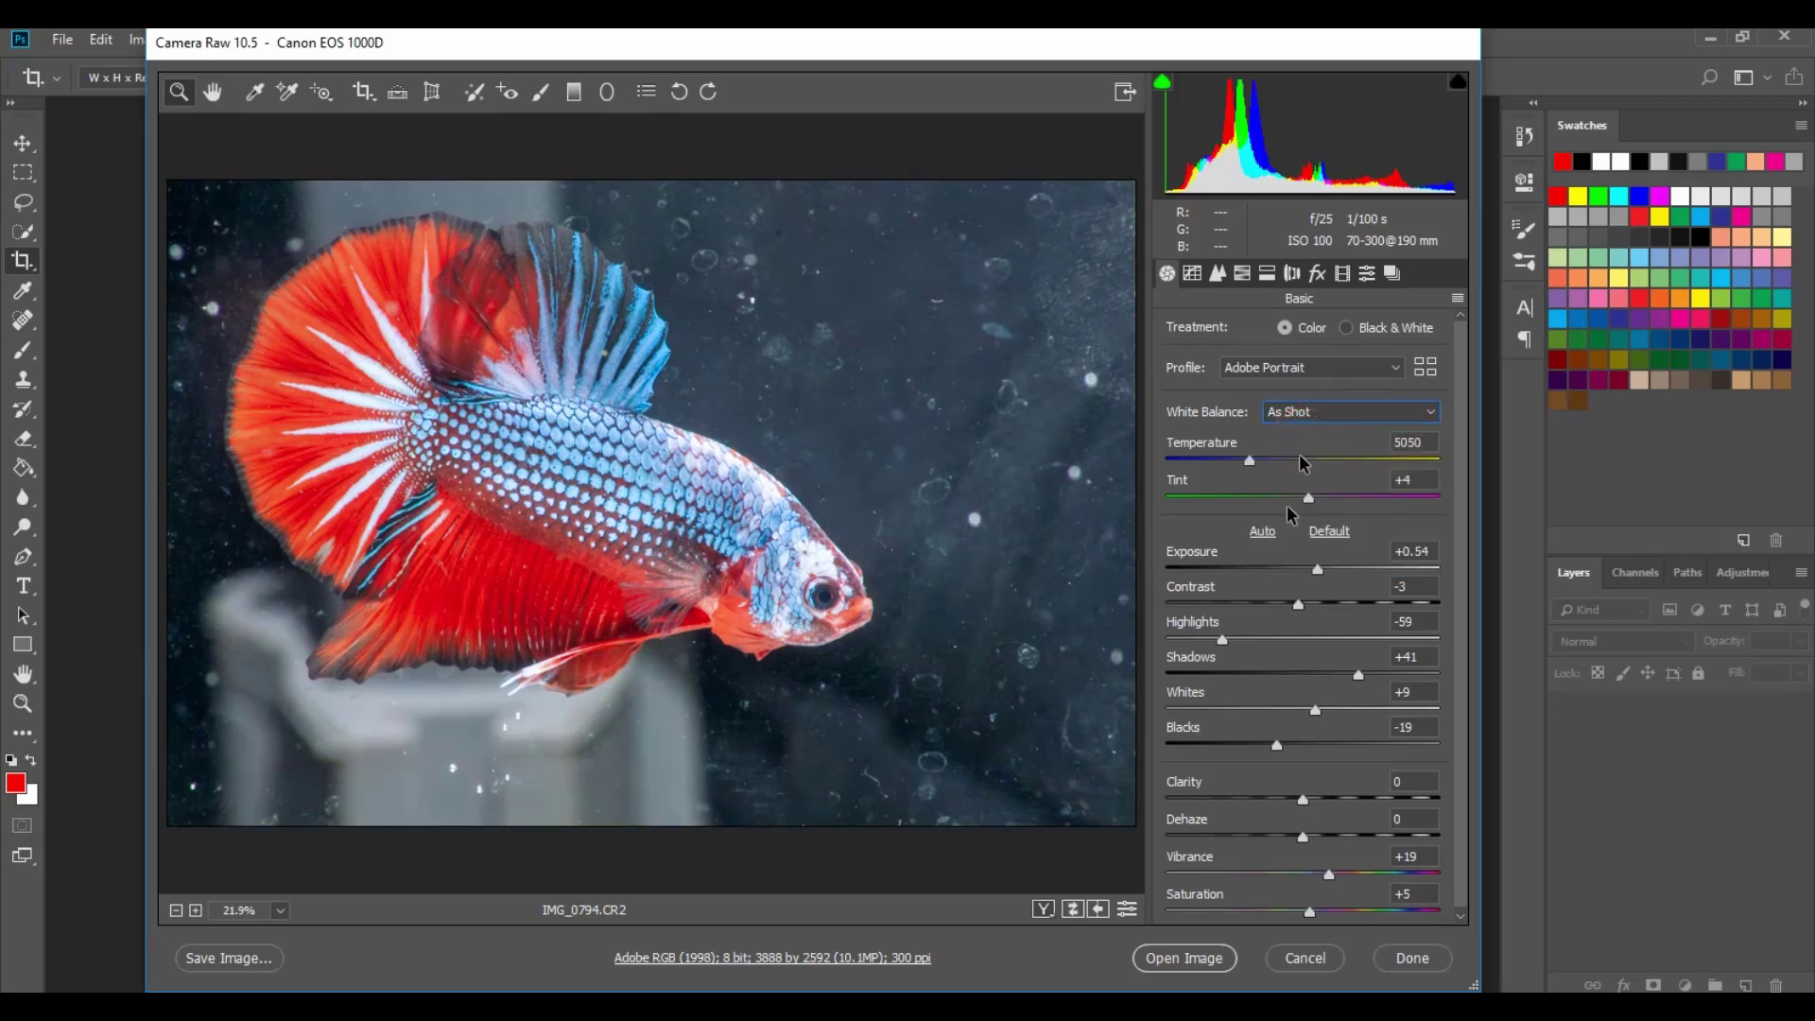
# - Open the developed raw image in Photoshop without cropping it, and duplicate the Background layer
pyautogui.click(1204, 961)
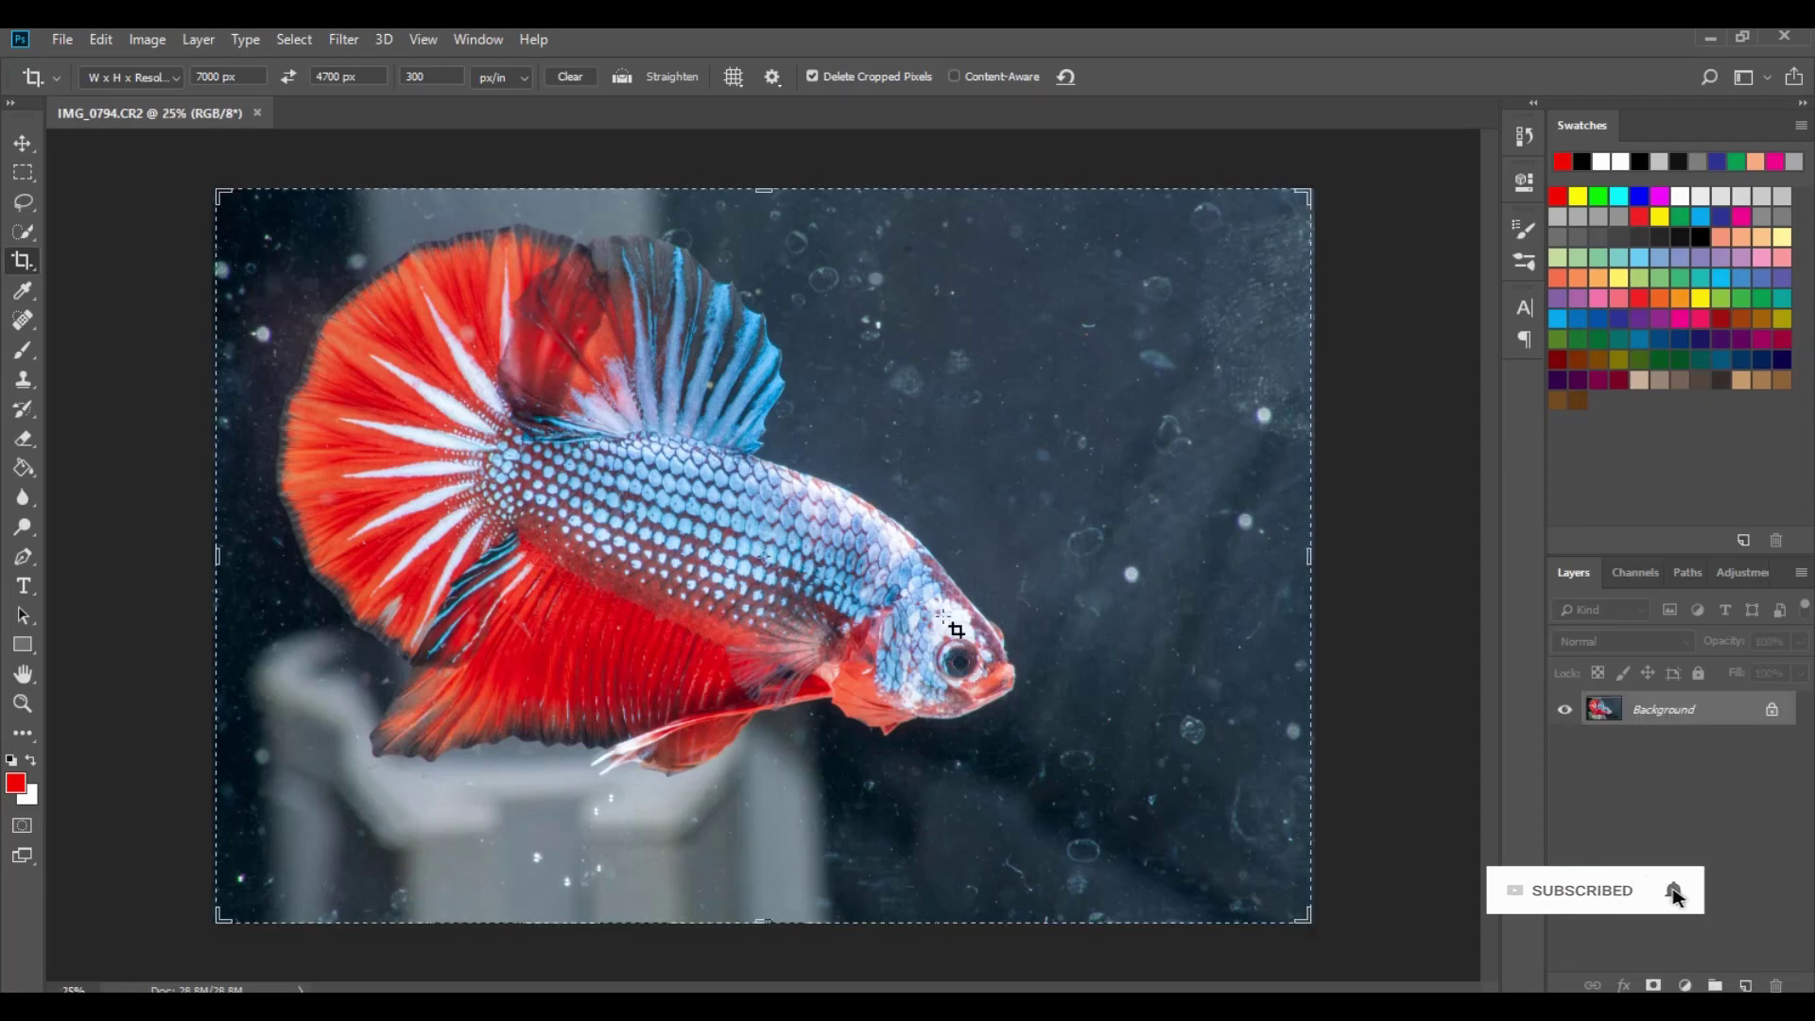
pyautogui.press('Escape')
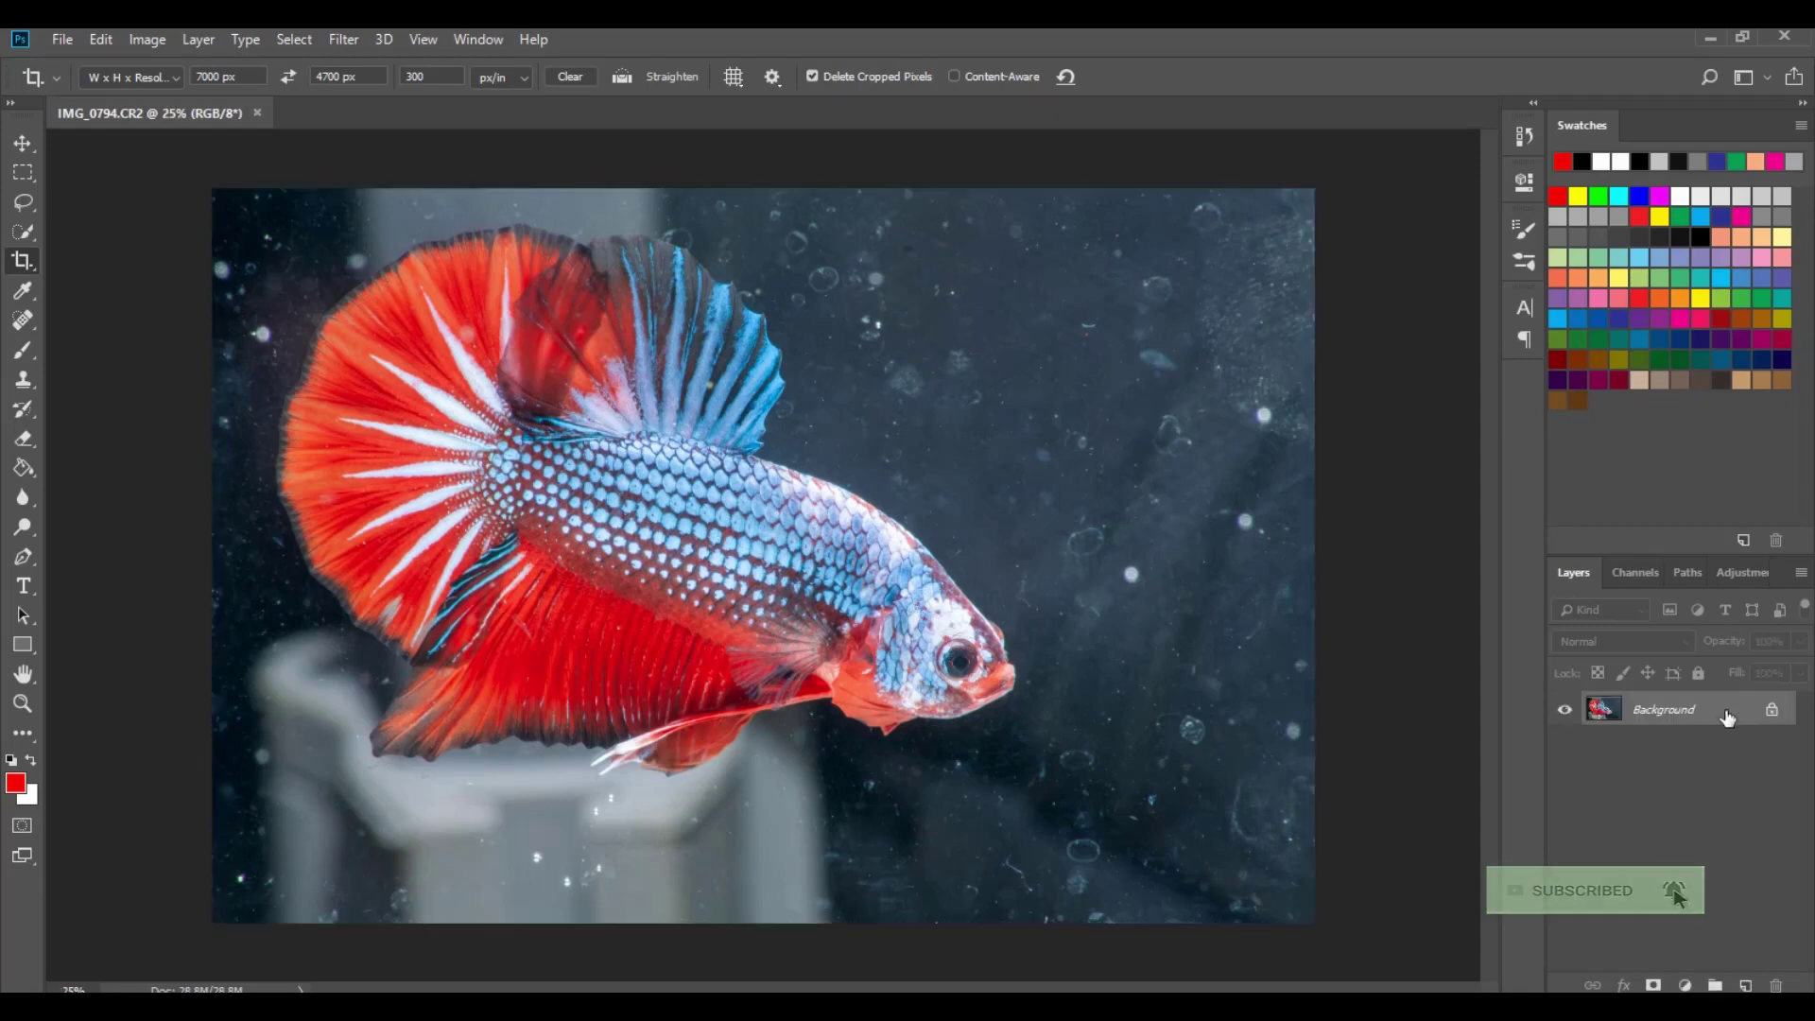
pyautogui.hotkey('ctrl', 'j')
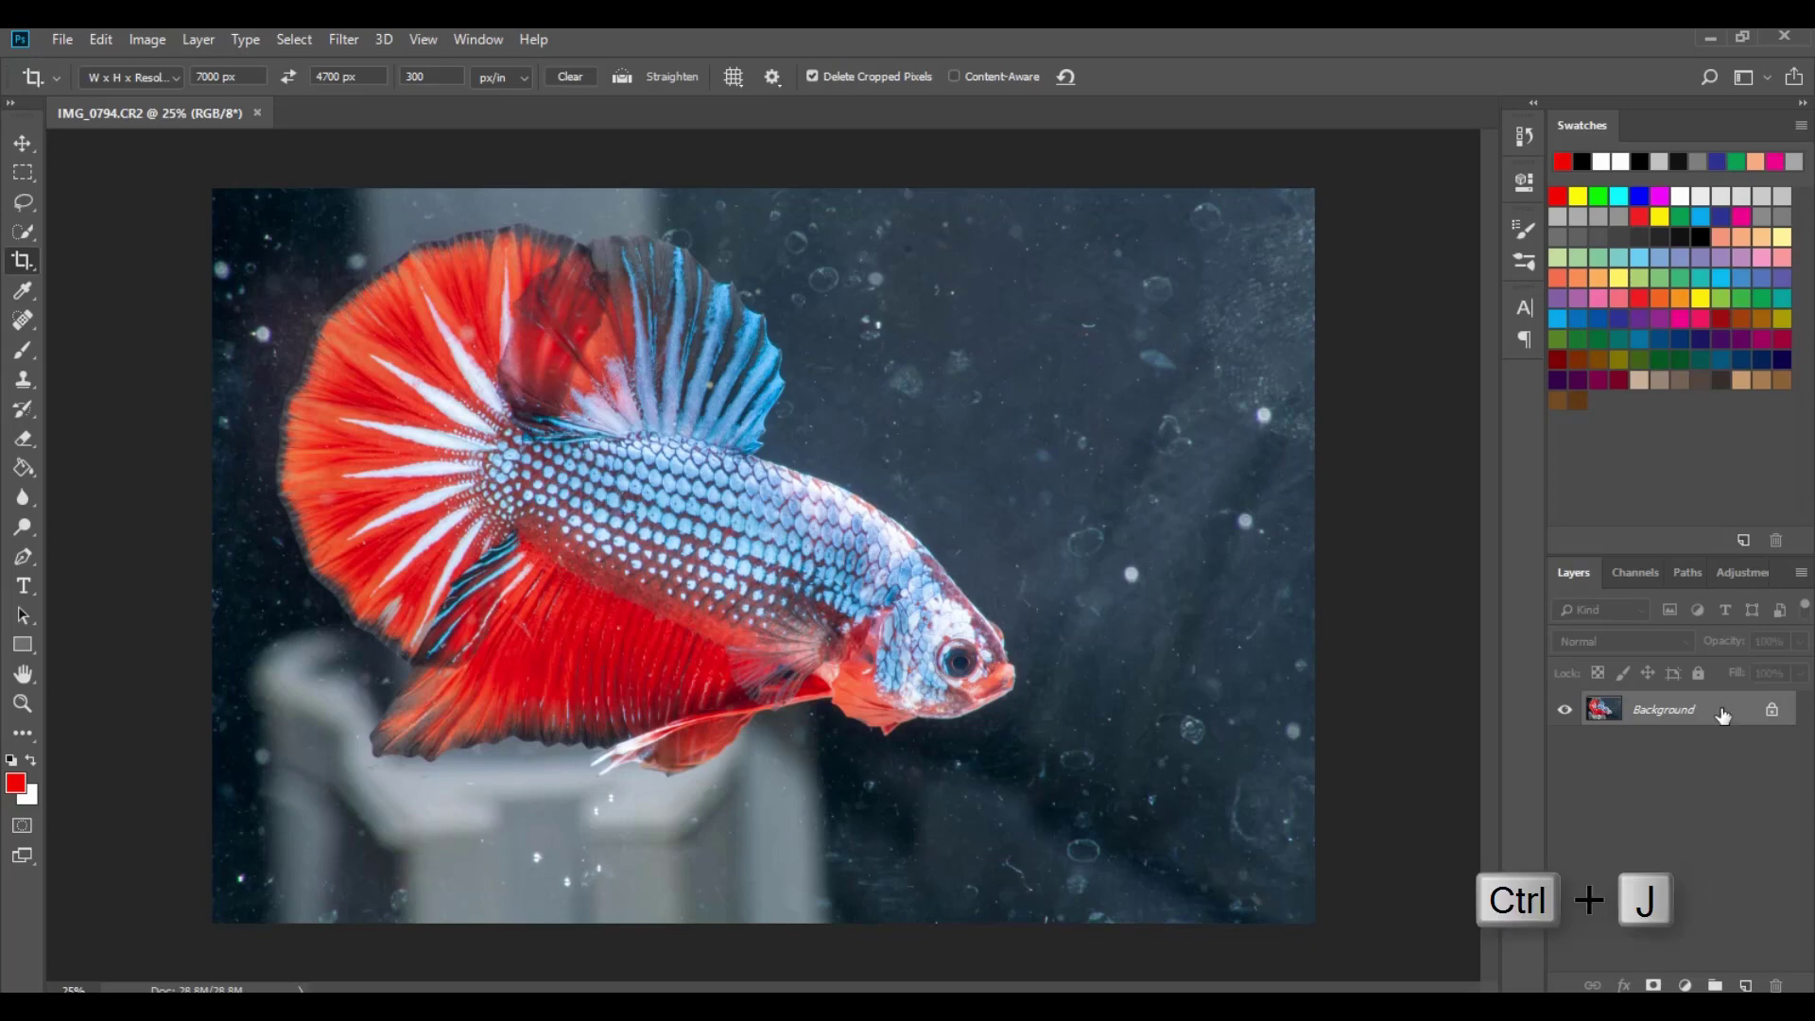
# - Select the whole background around the fish with the Quick Selection Tool in add mode and a 300 px brush
pyautogui.click(23, 232)
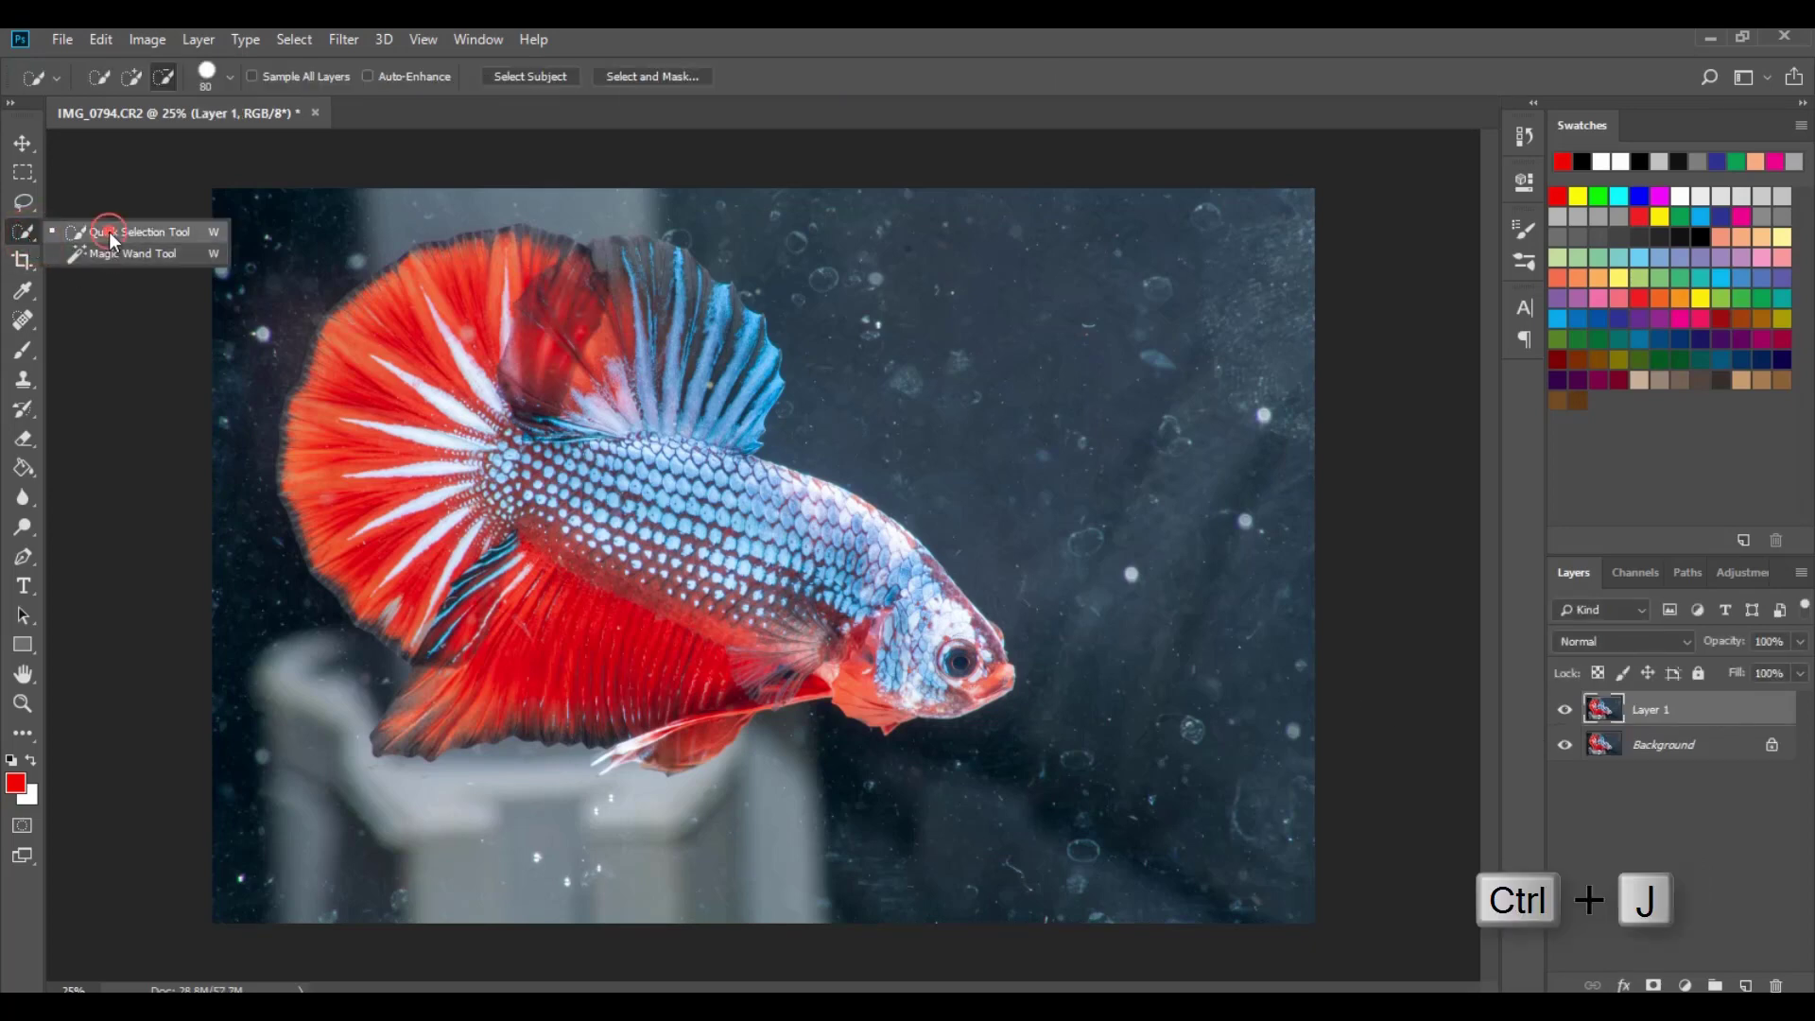
pyautogui.click(111, 237)
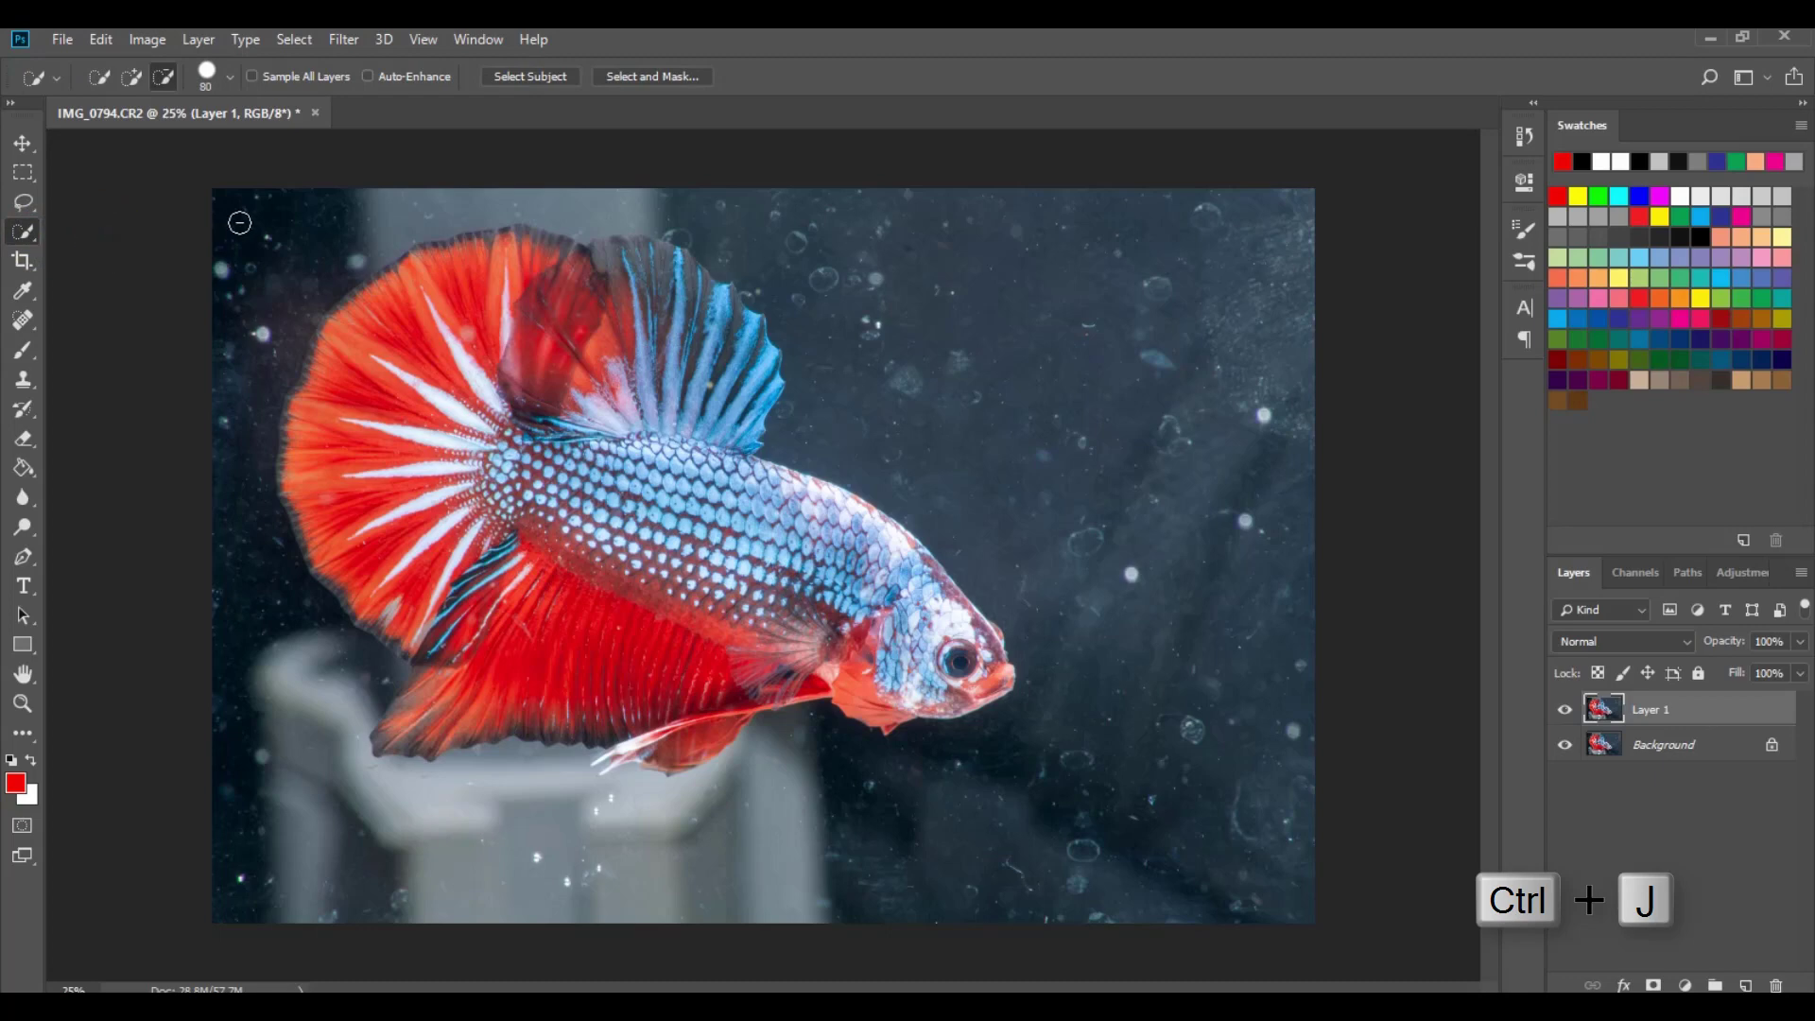
pyautogui.click(131, 77)
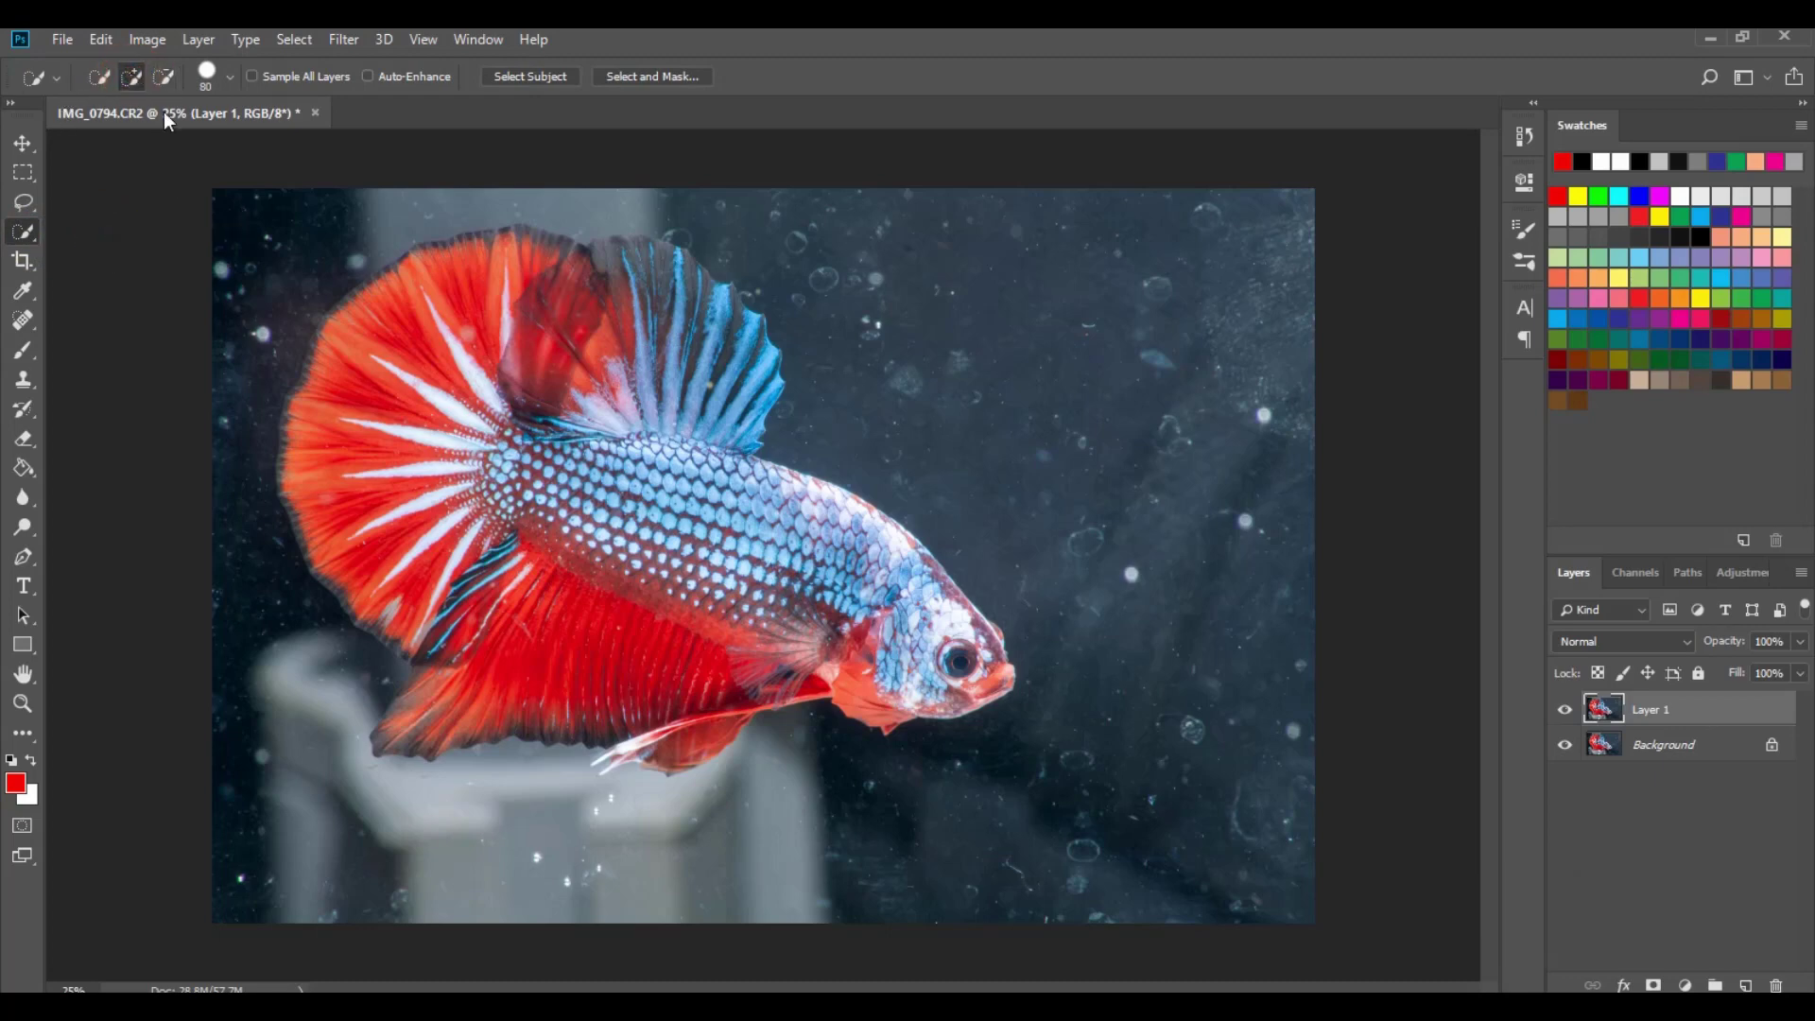
pyautogui.press(']')
pyautogui.press(']')
pyautogui.press(']')
pyautogui.press(']')
pyautogui.press(']')
pyautogui.press(']')
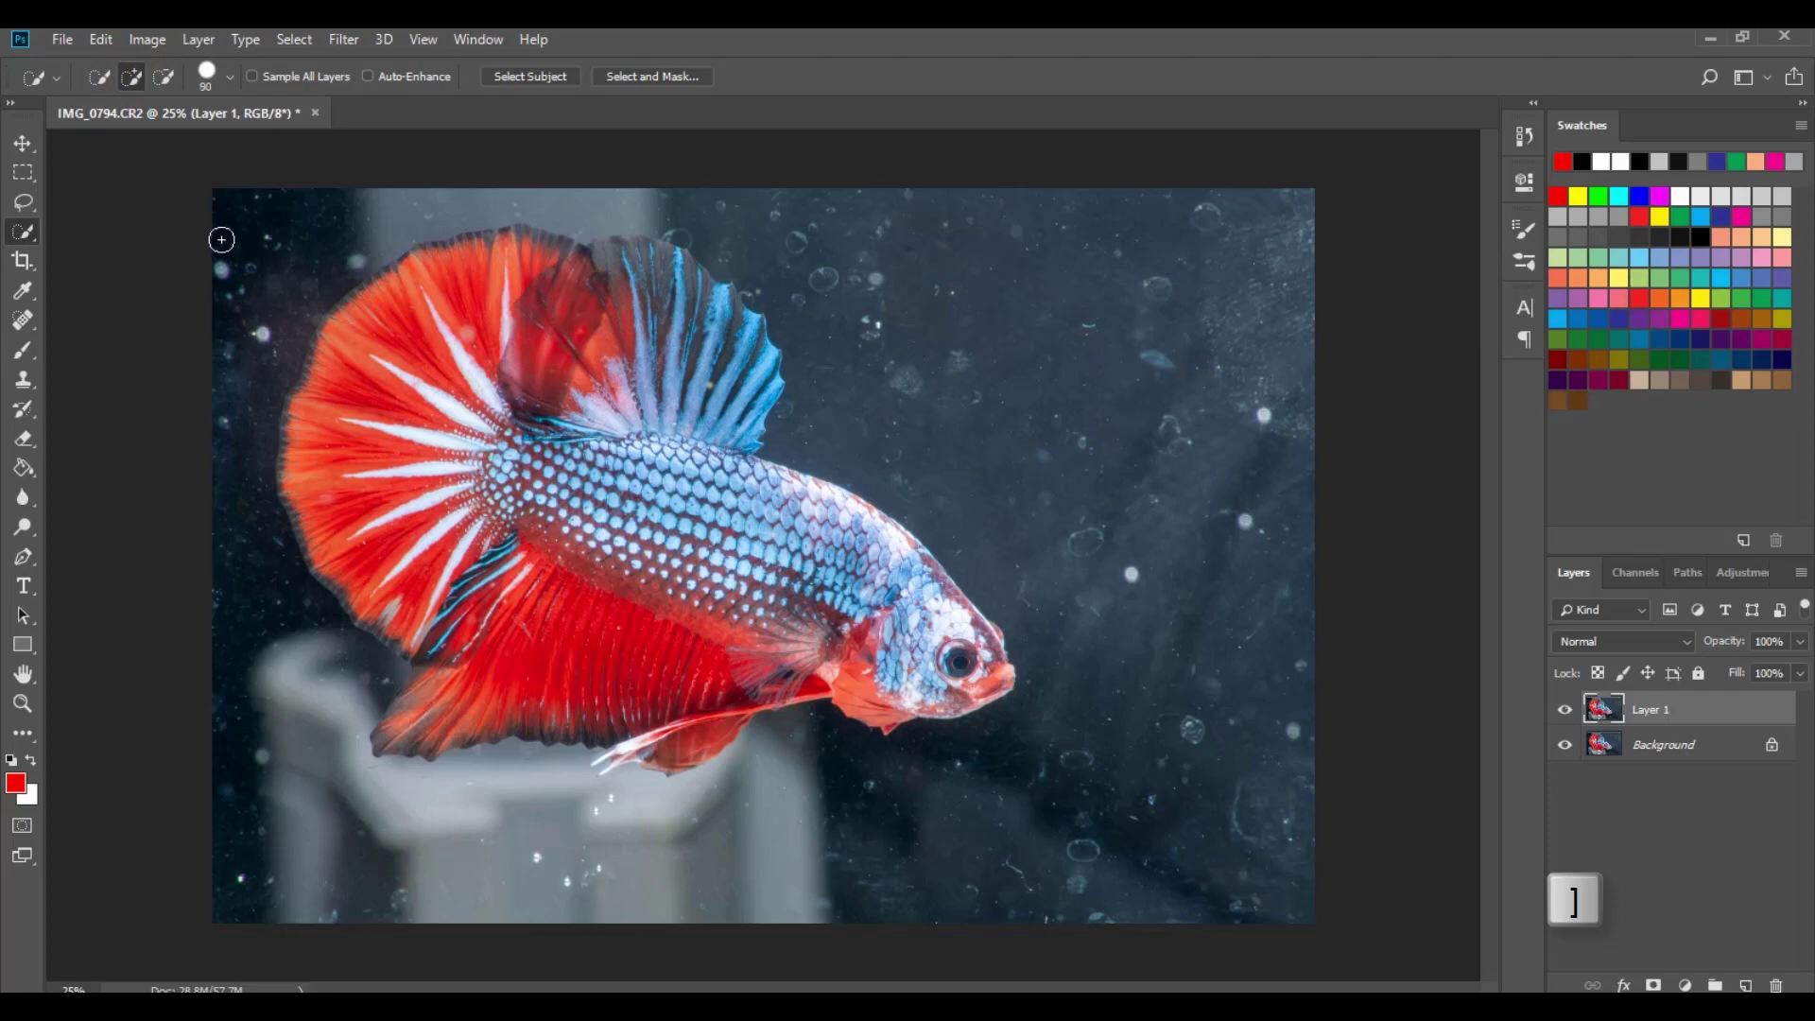
pyautogui.press(']')
pyautogui.press(']')
pyautogui.press(']')
pyautogui.press(']')
pyautogui.press(']')
pyautogui.moveTo(164, 239)
pyautogui.mouseDown()
pyautogui.moveTo(351, 190)
pyautogui.moveTo(675, 168)
pyautogui.moveTo(895, 197)
pyautogui.moveTo(1152, 329)
pyautogui.moveTo(1265, 741)
pyautogui.moveTo(1147, 819)
pyautogui.moveTo(811, 906)
pyautogui.moveTo(624, 925)
pyautogui.moveTo(367, 843)
pyautogui.moveTo(274, 804)
pyautogui.mouseUp()
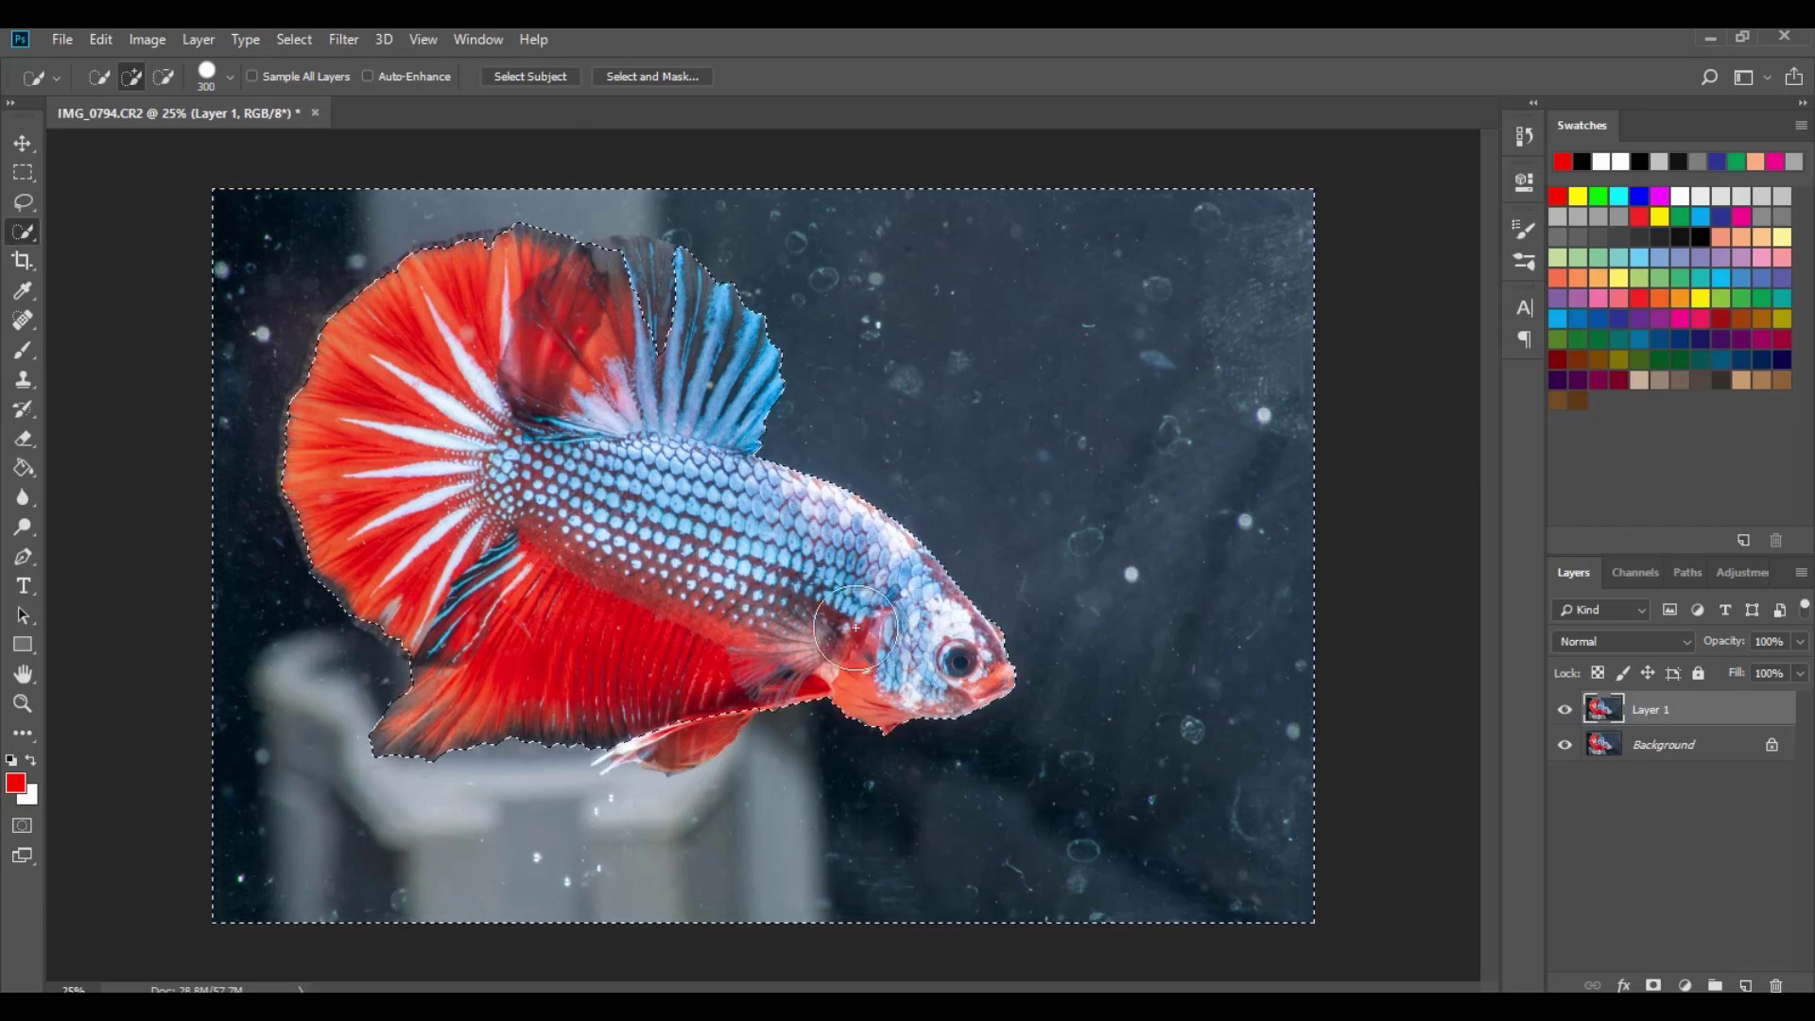
# - Subtract the wrongly selected parts of the pelvic fin, dorsal fin and tail edge from the background selection
pyautogui.click(164, 76)
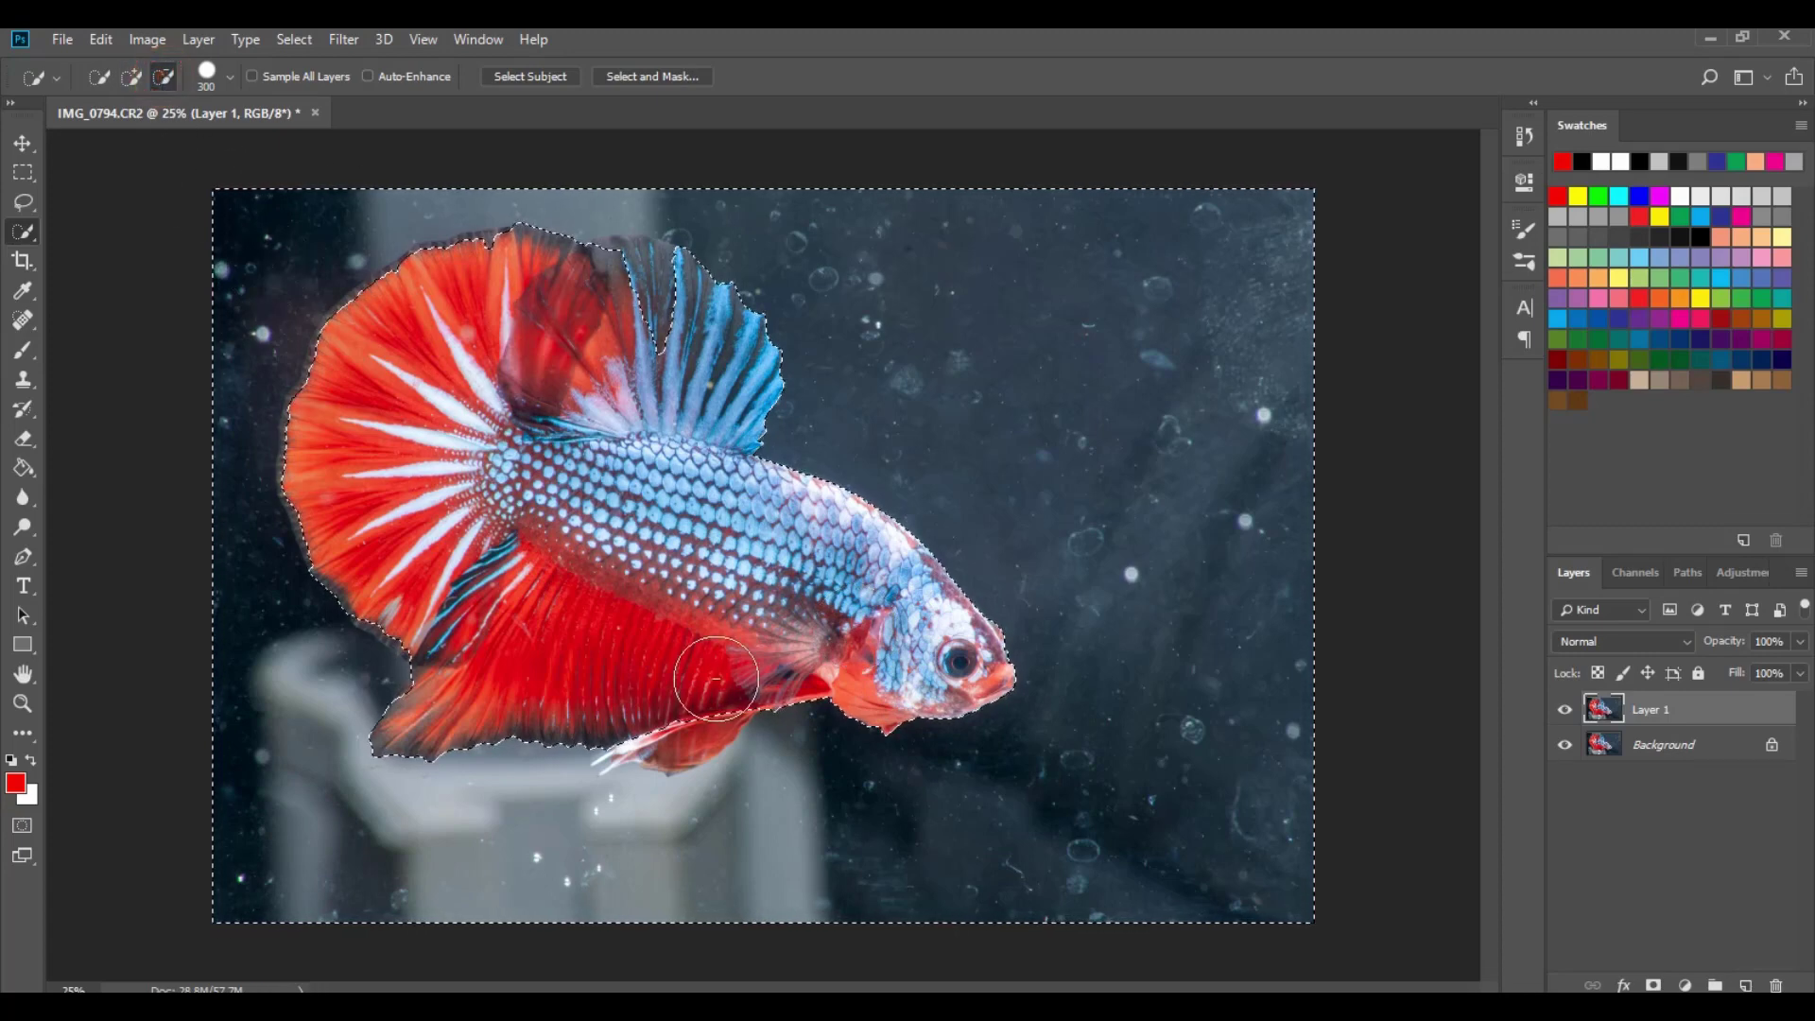
pyautogui.moveTo(698, 706); pyautogui.dragTo(643, 716)
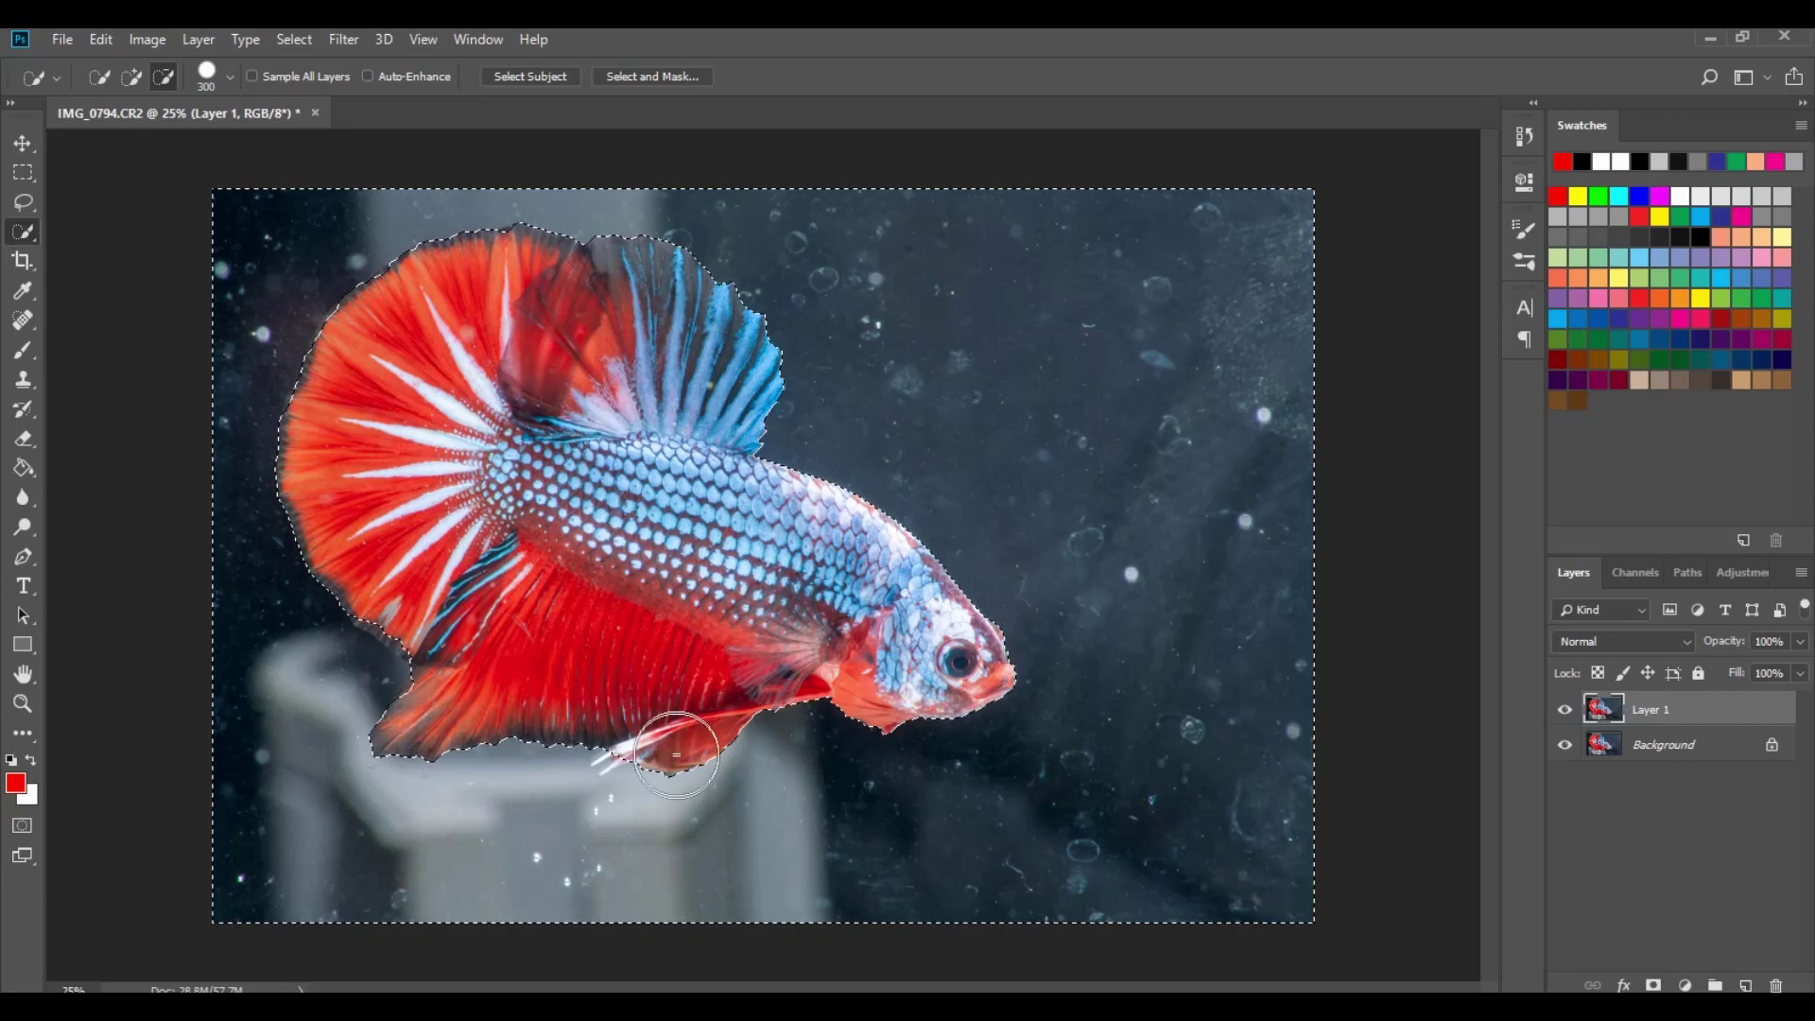
pyautogui.scroll(1, 679, 746)
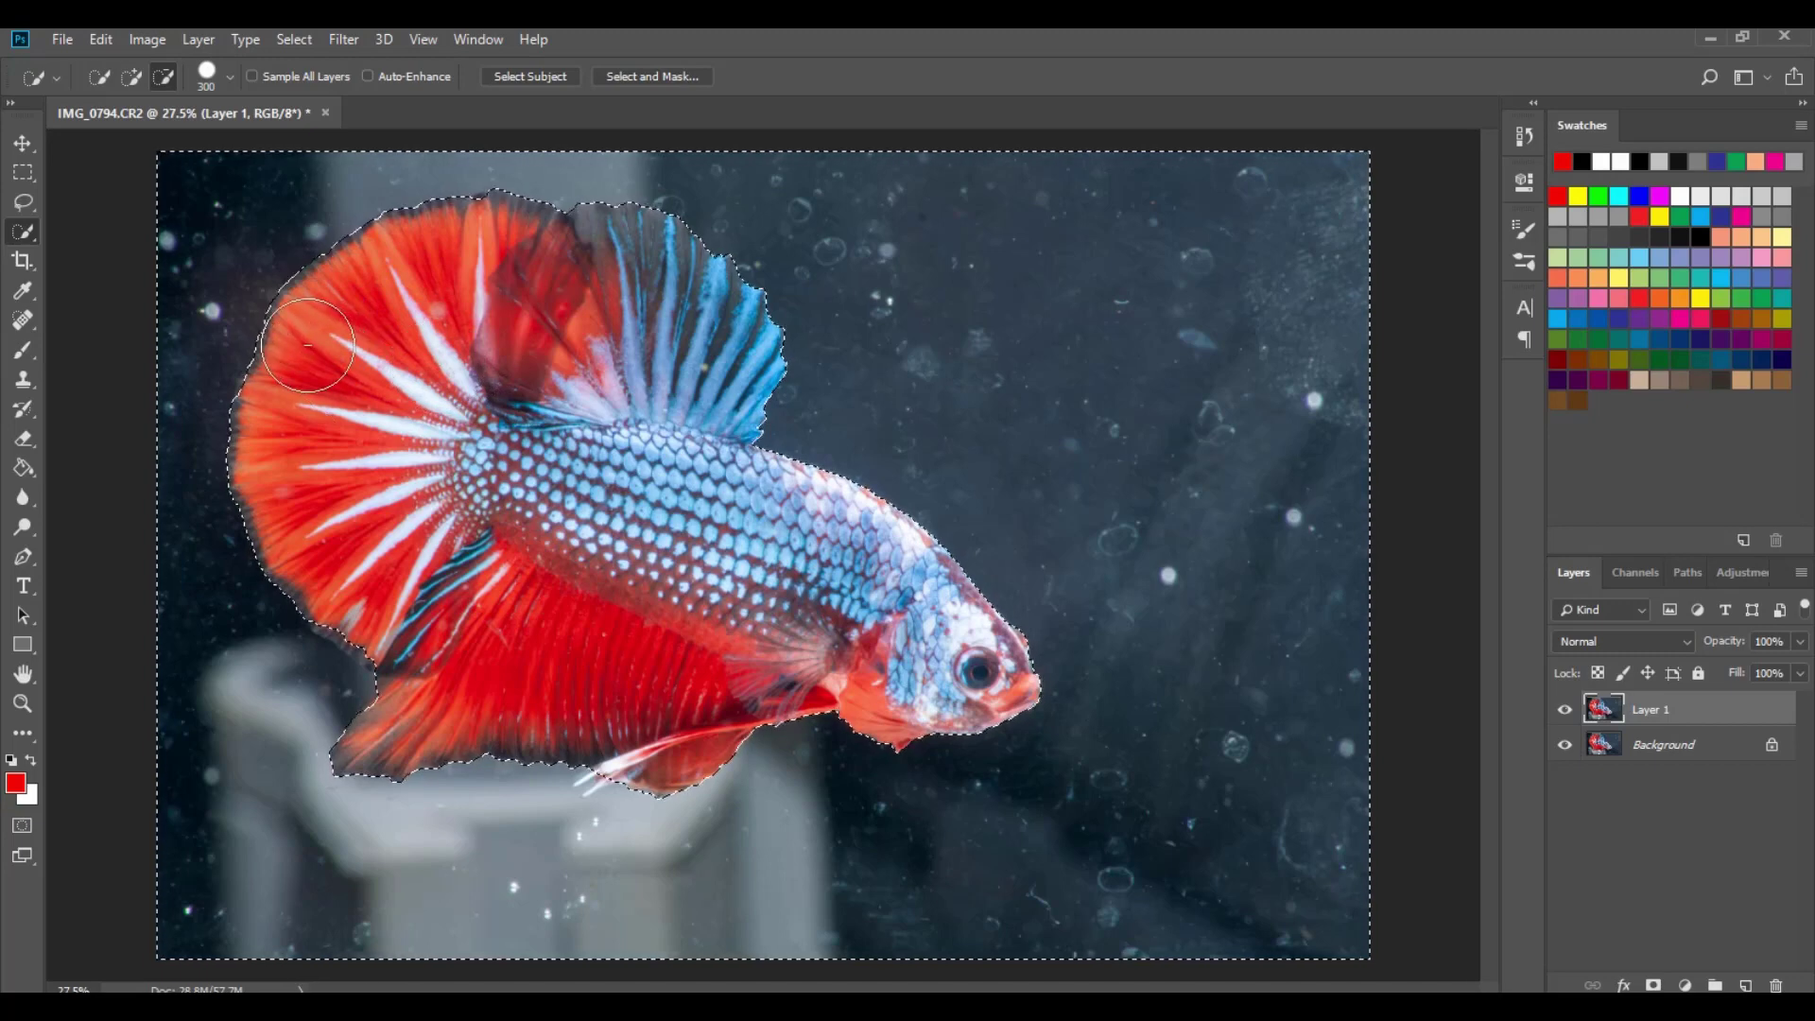
pyautogui.click(285, 398)
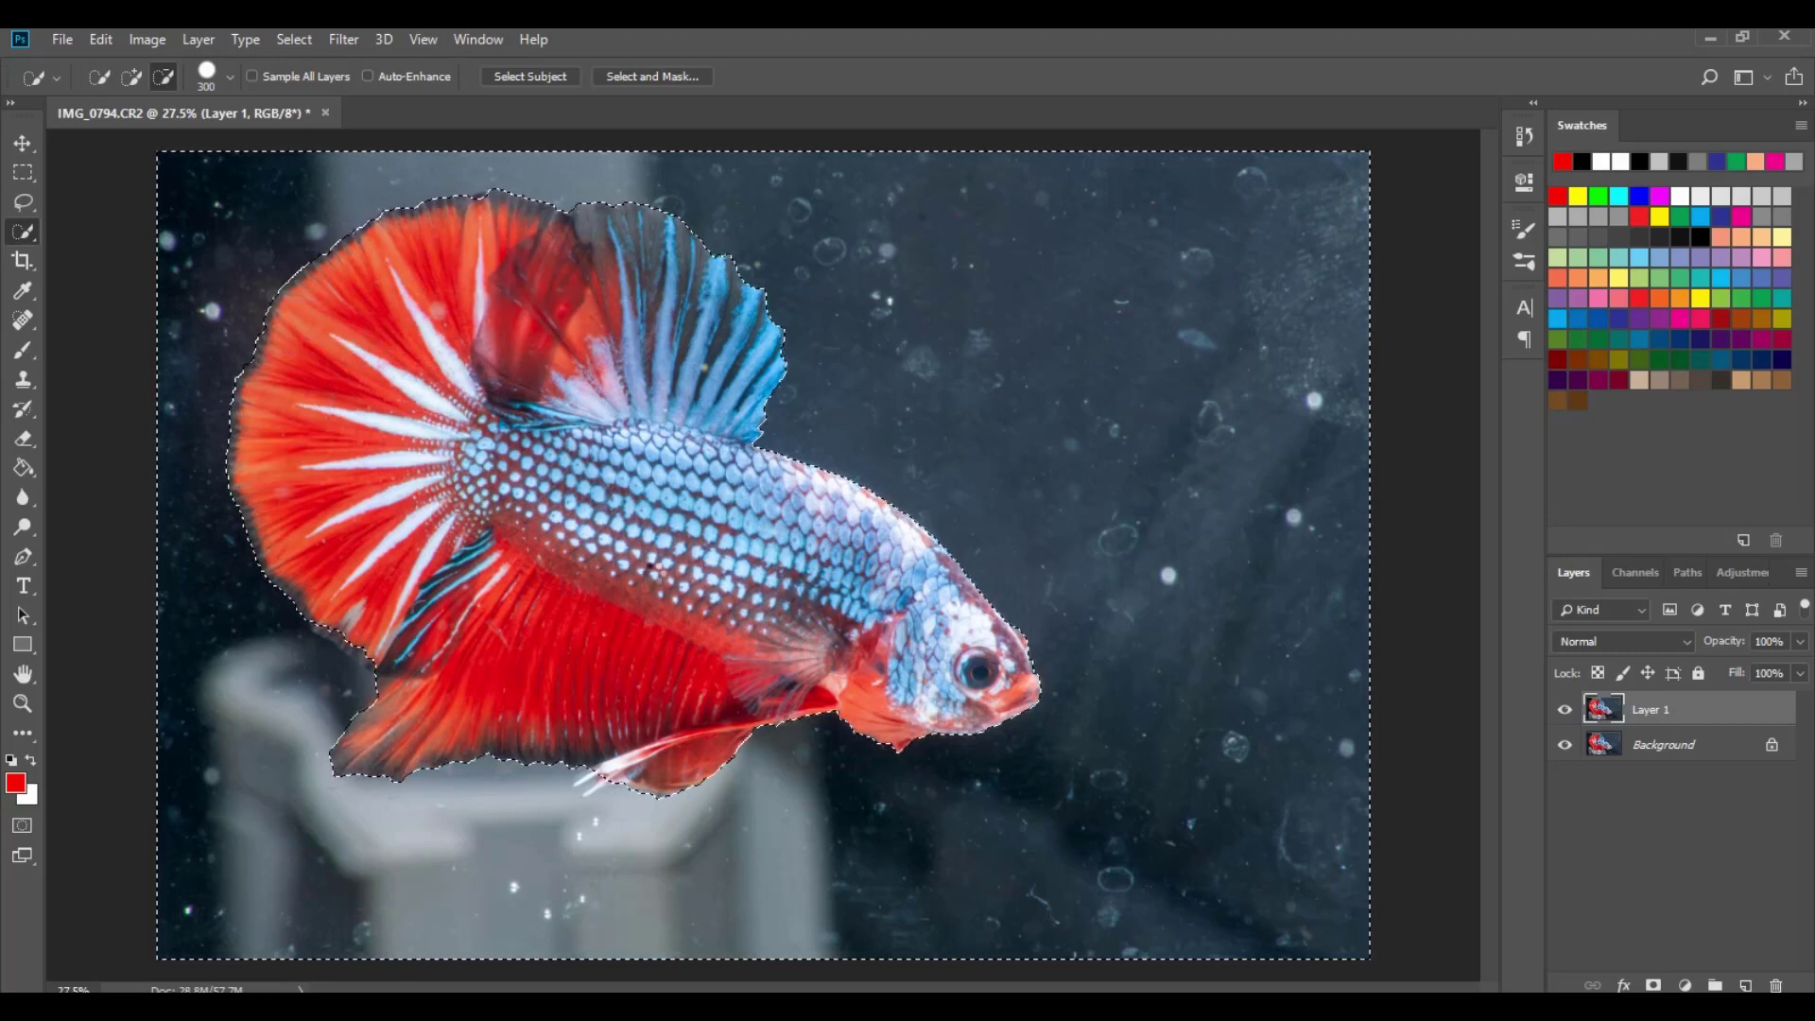
# - Refine the selection around the white pelvic fin tips with a 15 px brush, subtracting the tips and adding the background between them
pyautogui.scroll(3, 880, 659)
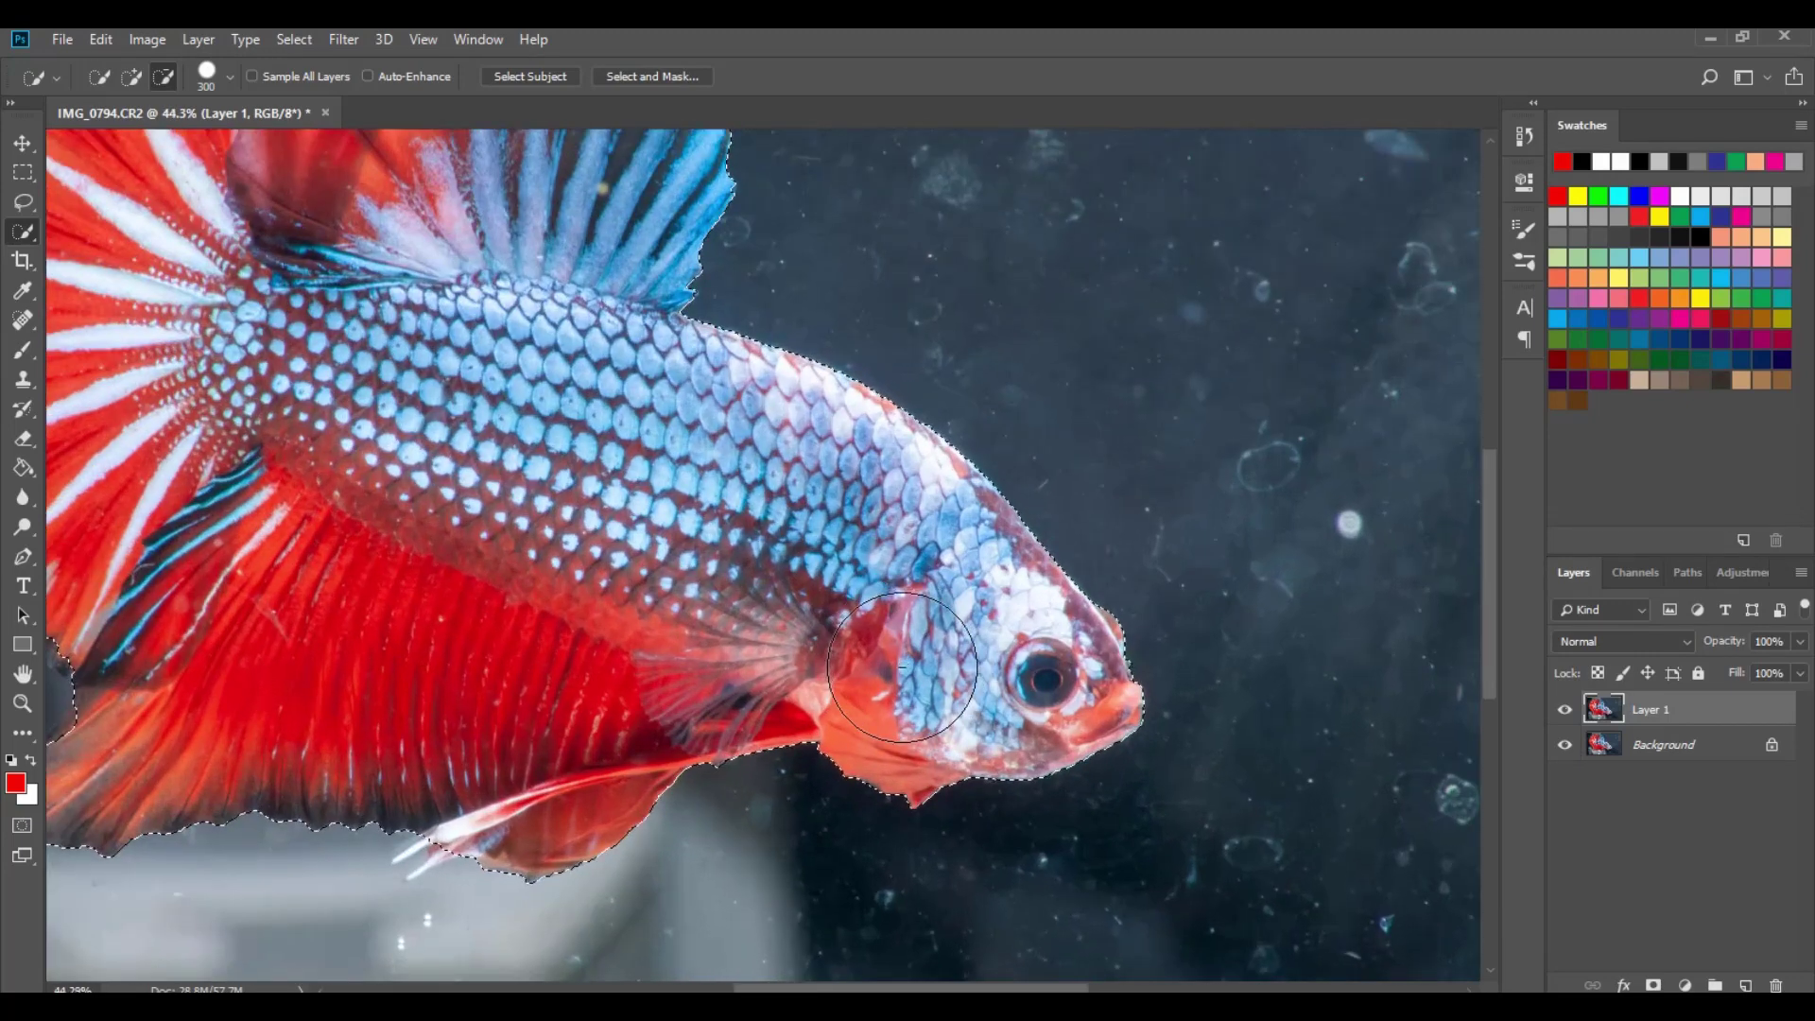
pyautogui.scroll(2, 677, 692)
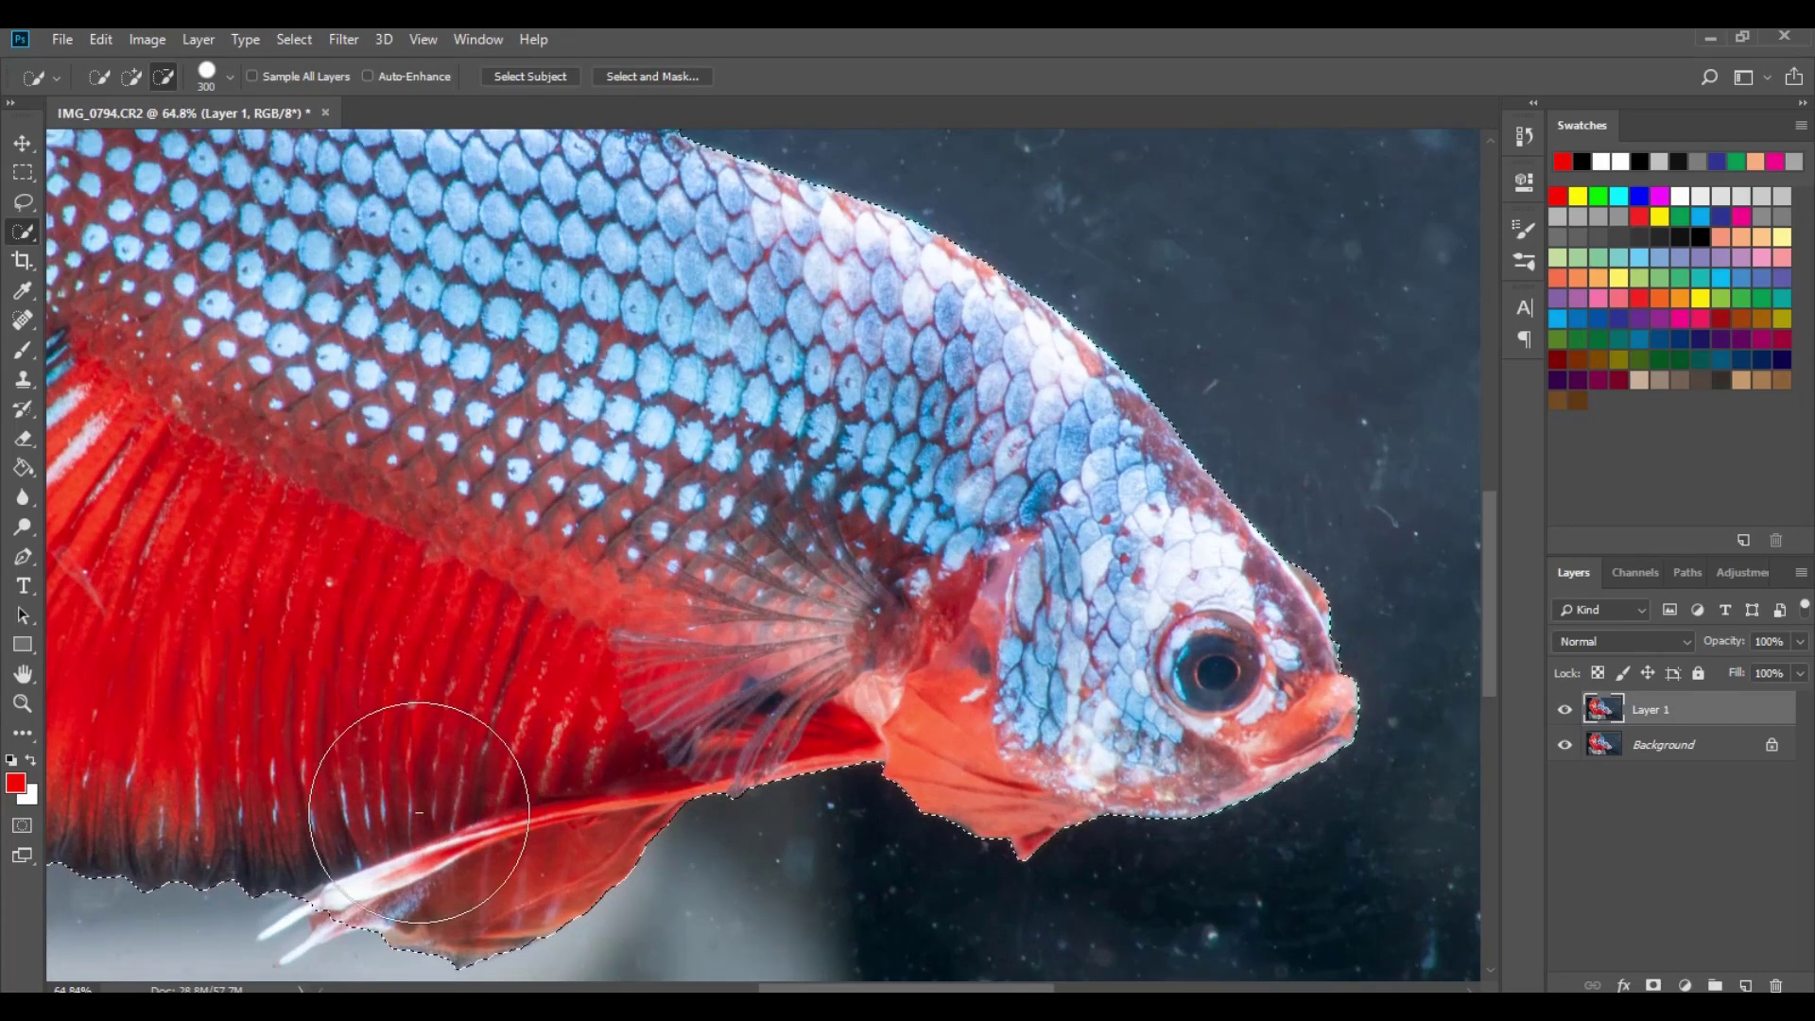
pyautogui.scroll(4, 419, 811)
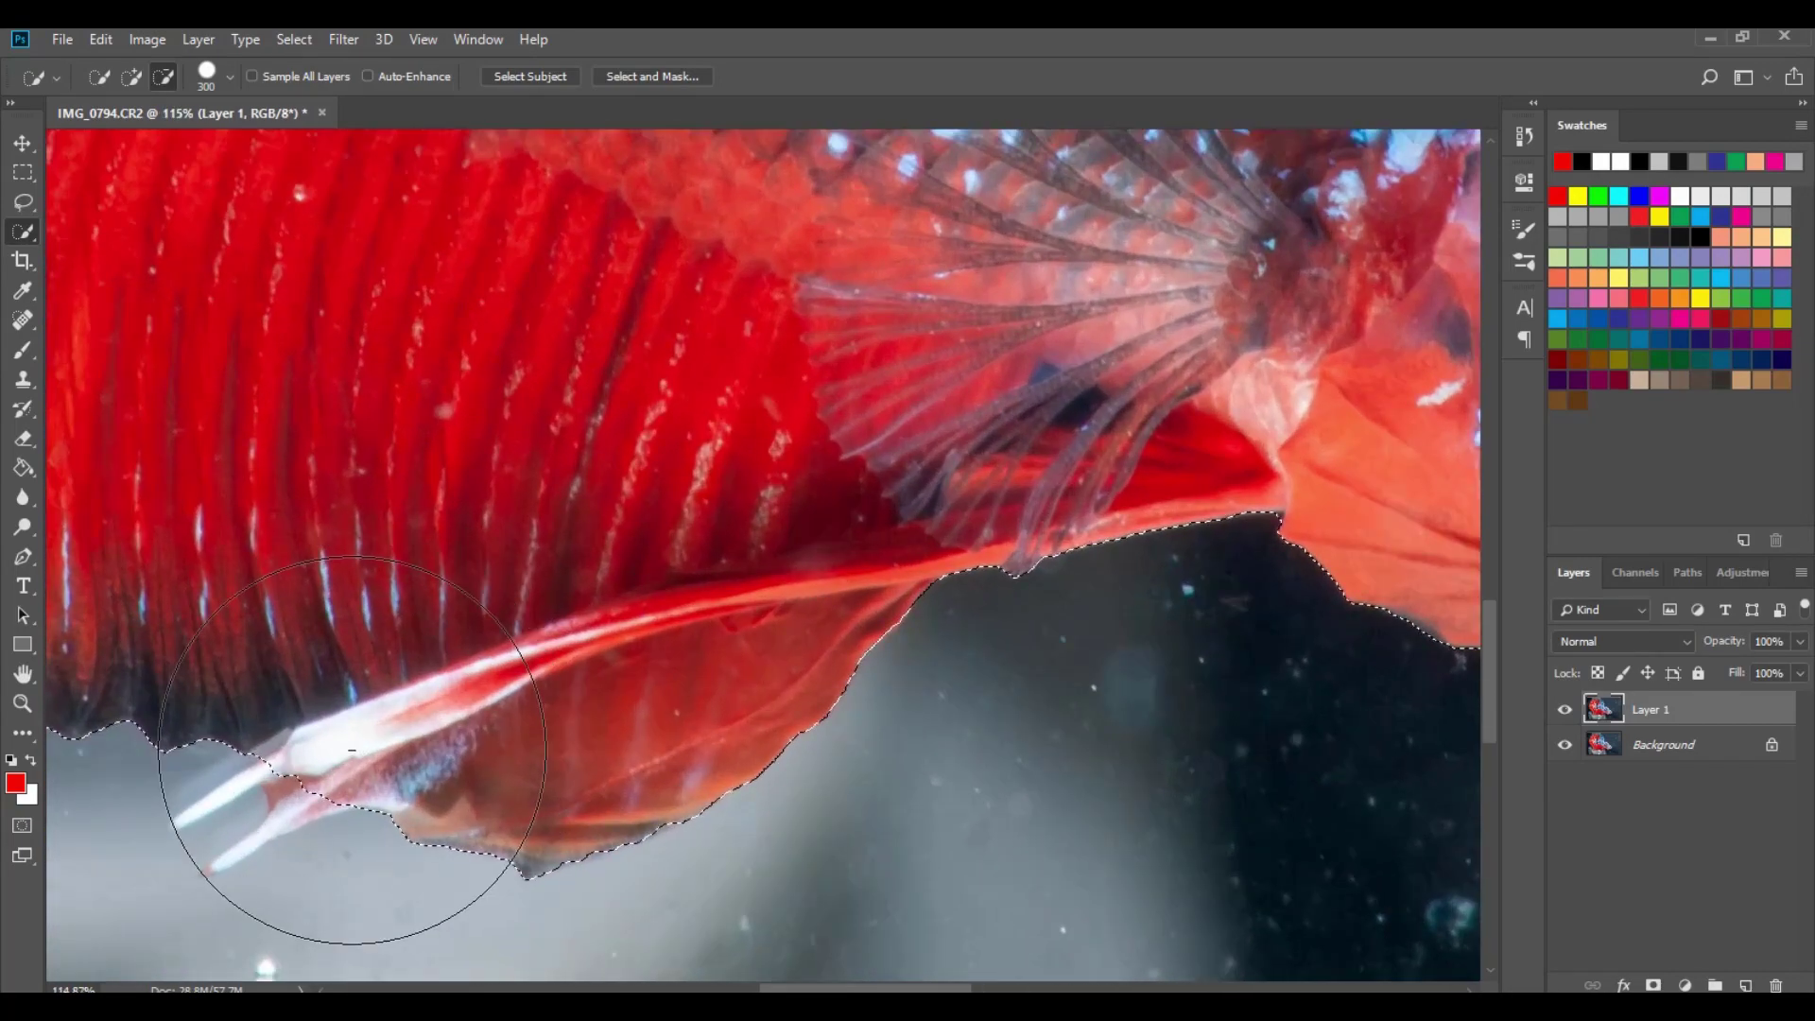
pyautogui.scroll(1, 352, 750)
pyautogui.press('[')
pyautogui.press('[')
pyautogui.press('[')
pyautogui.press('[')
pyautogui.press('[')
pyautogui.press('[')
pyautogui.press('[')
pyautogui.press('[')
pyautogui.press('[')
pyautogui.press('[')
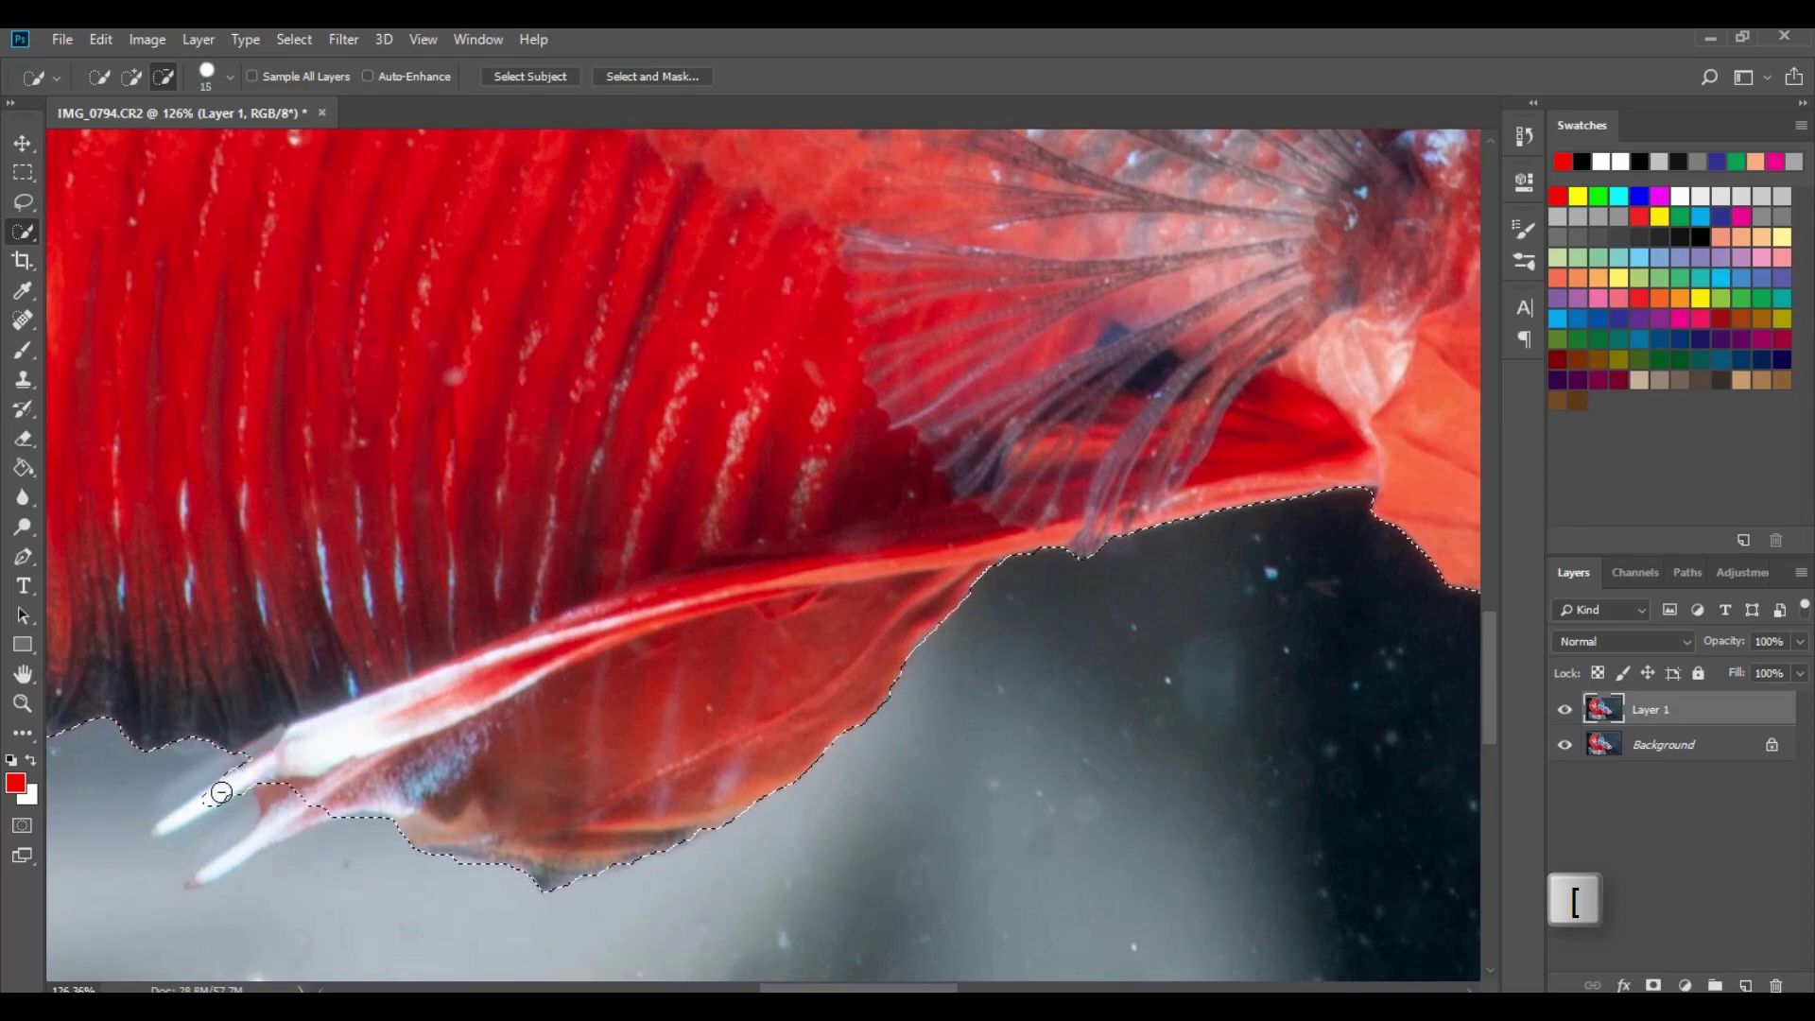
pyautogui.moveTo(220, 792); pyautogui.dragTo(193, 809)
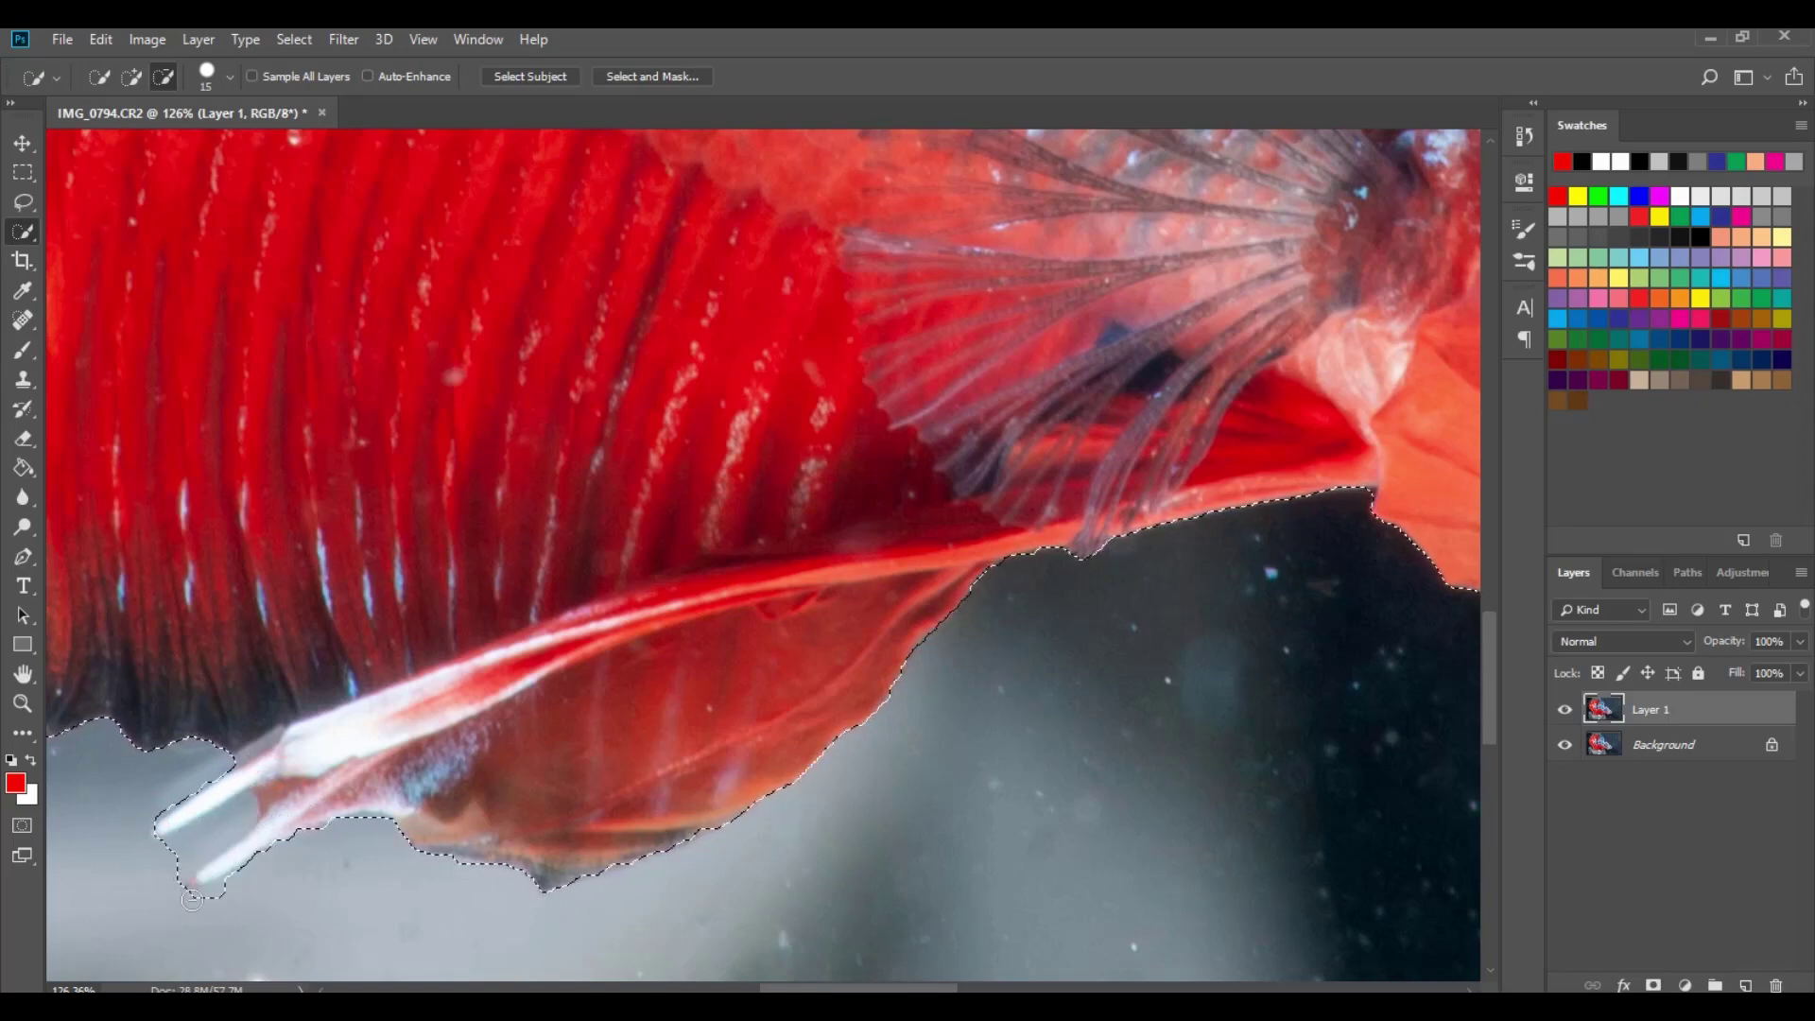
pyautogui.click(130, 85)
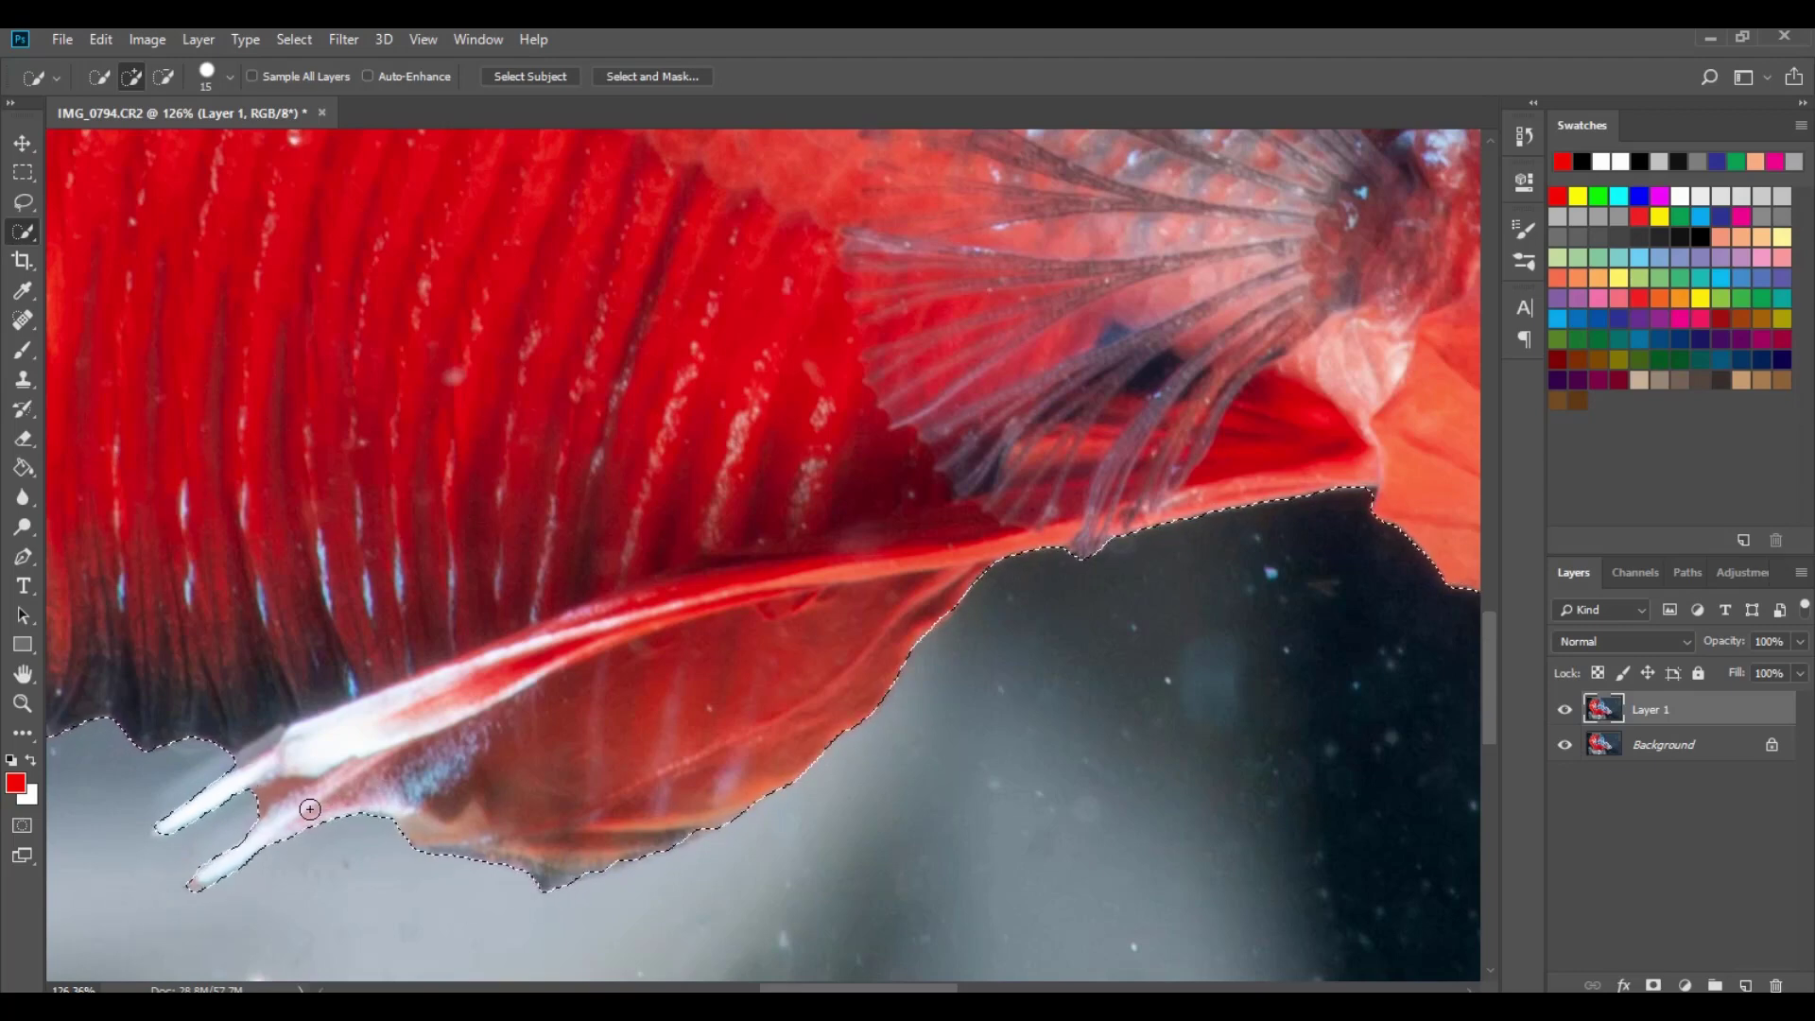
# - Subtract the lower edge of the tail fin from the background selection with a 70 px brush
pyautogui.scroll(-6, 780, 787)
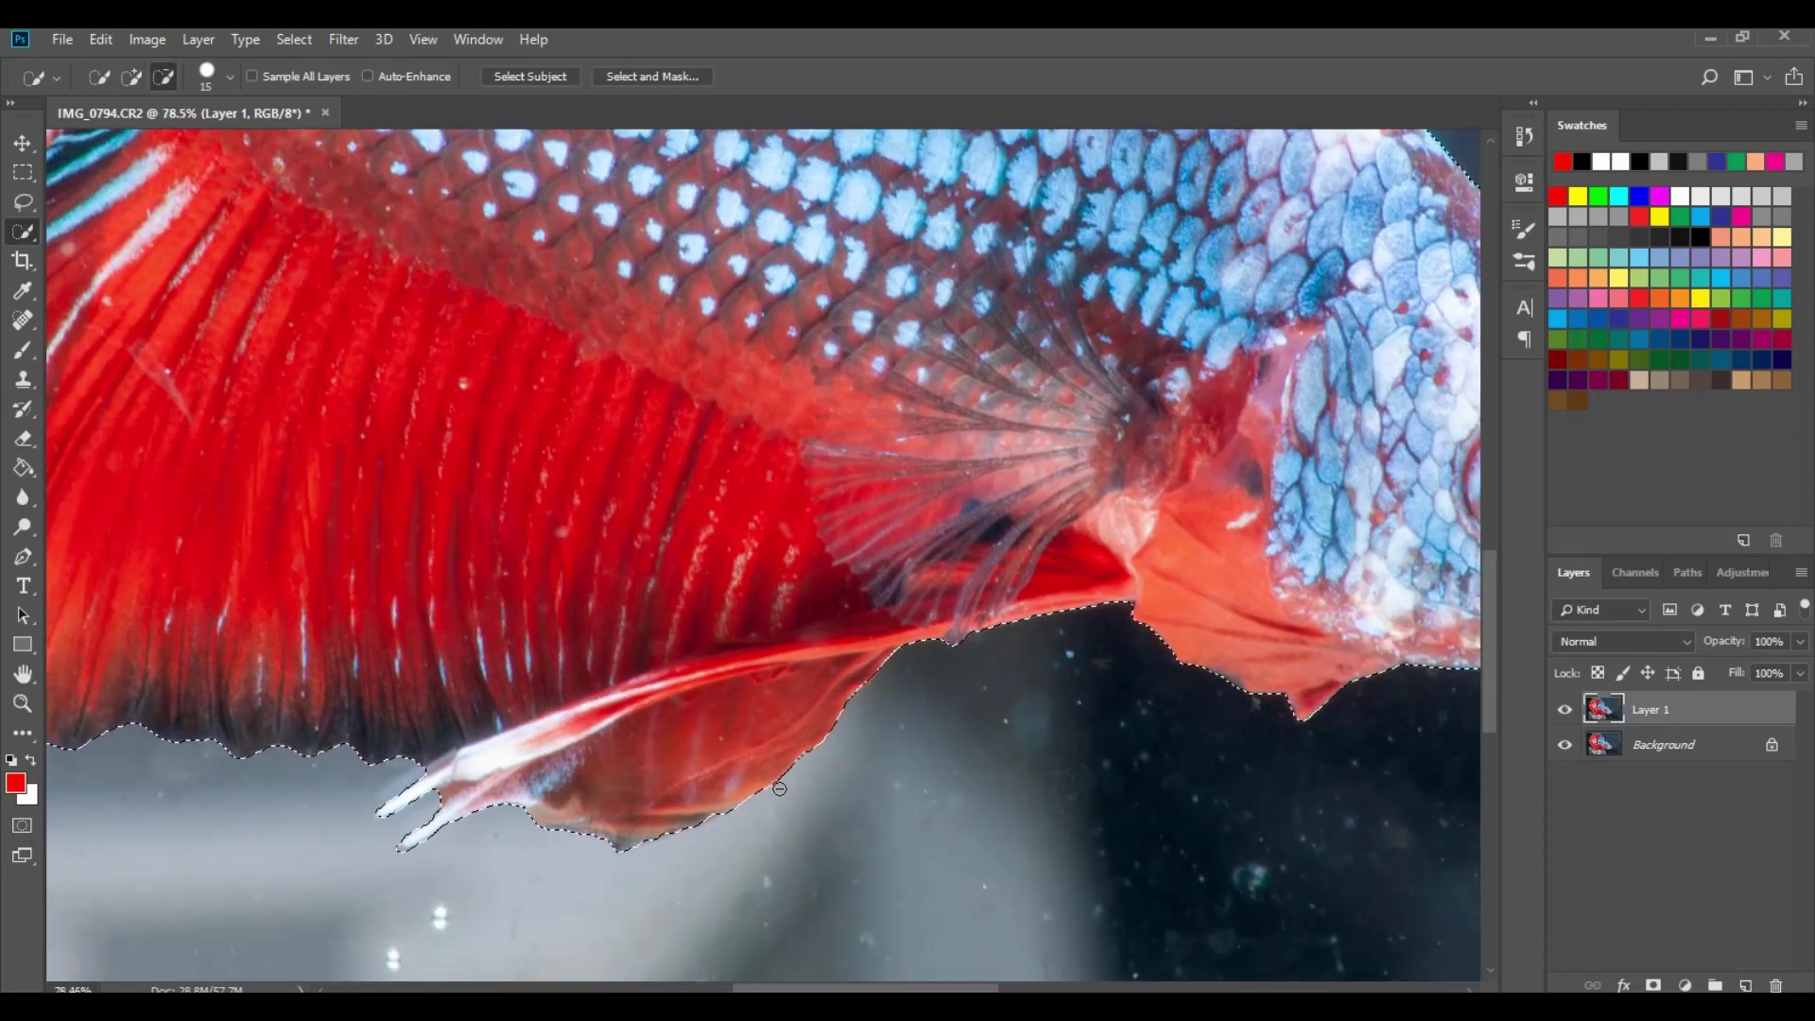
pyautogui.scroll(-4, 780, 787)
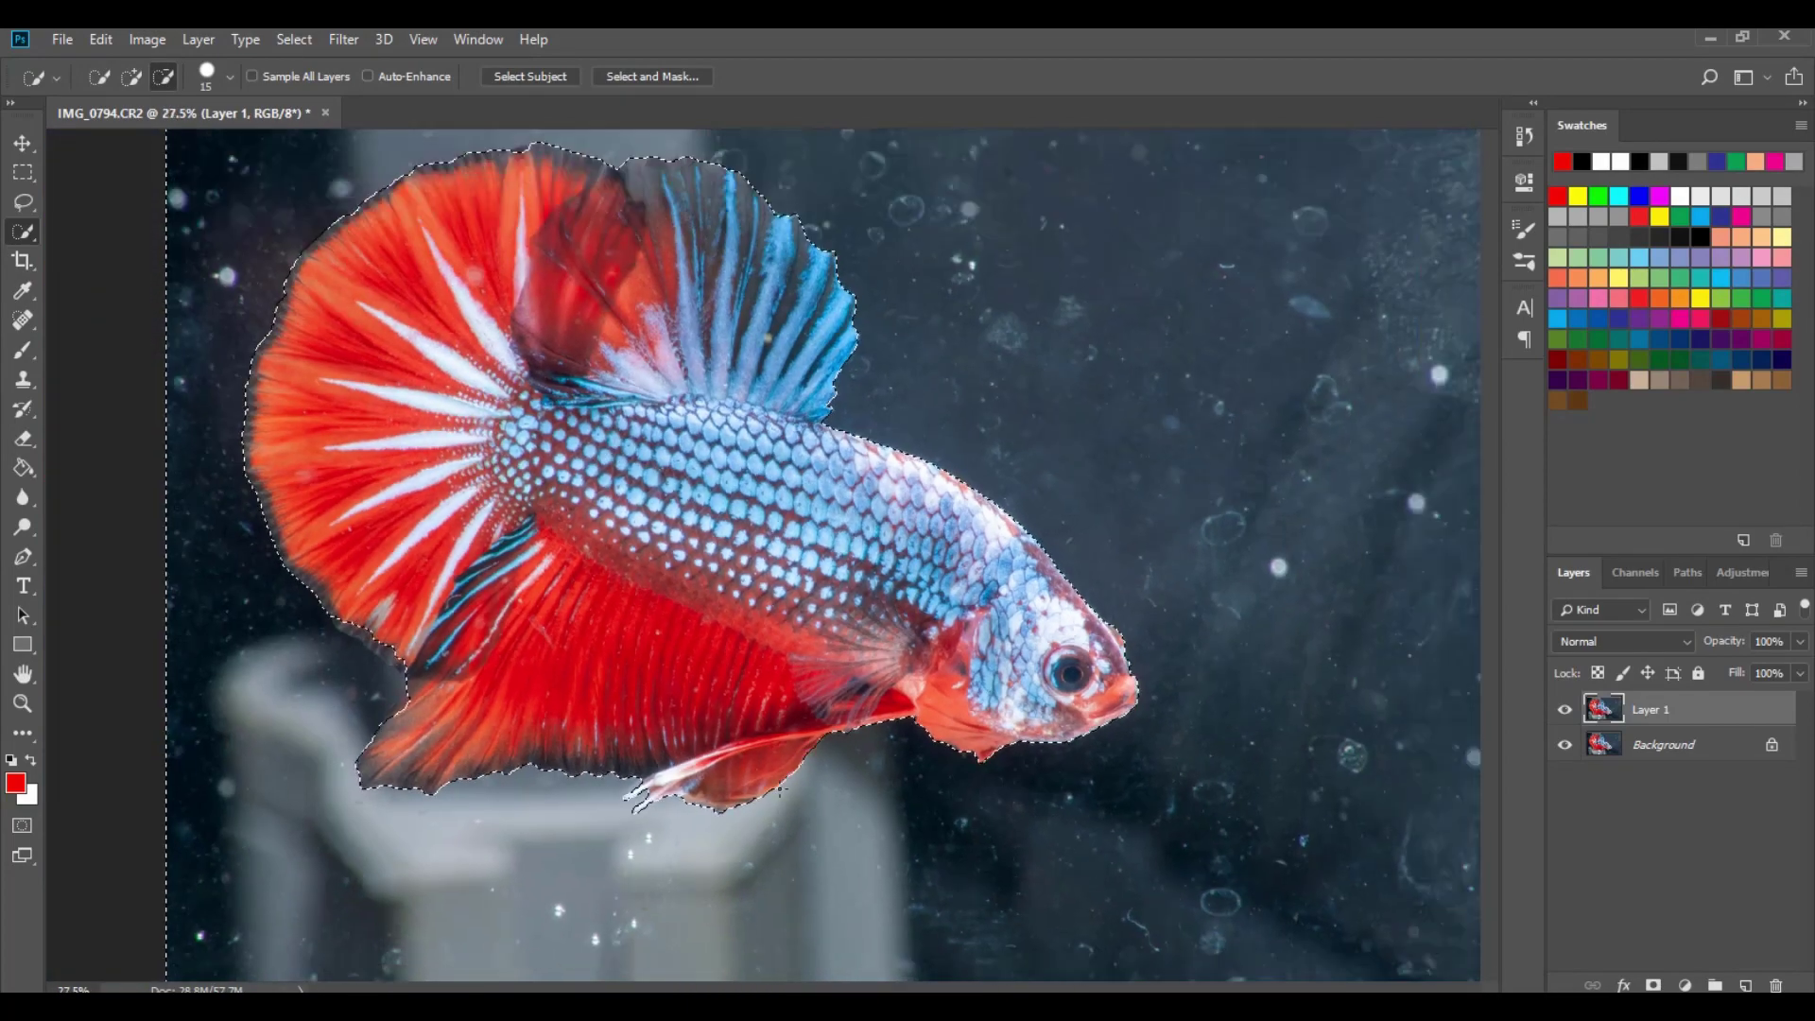
pyautogui.scroll(3, 545, 681)
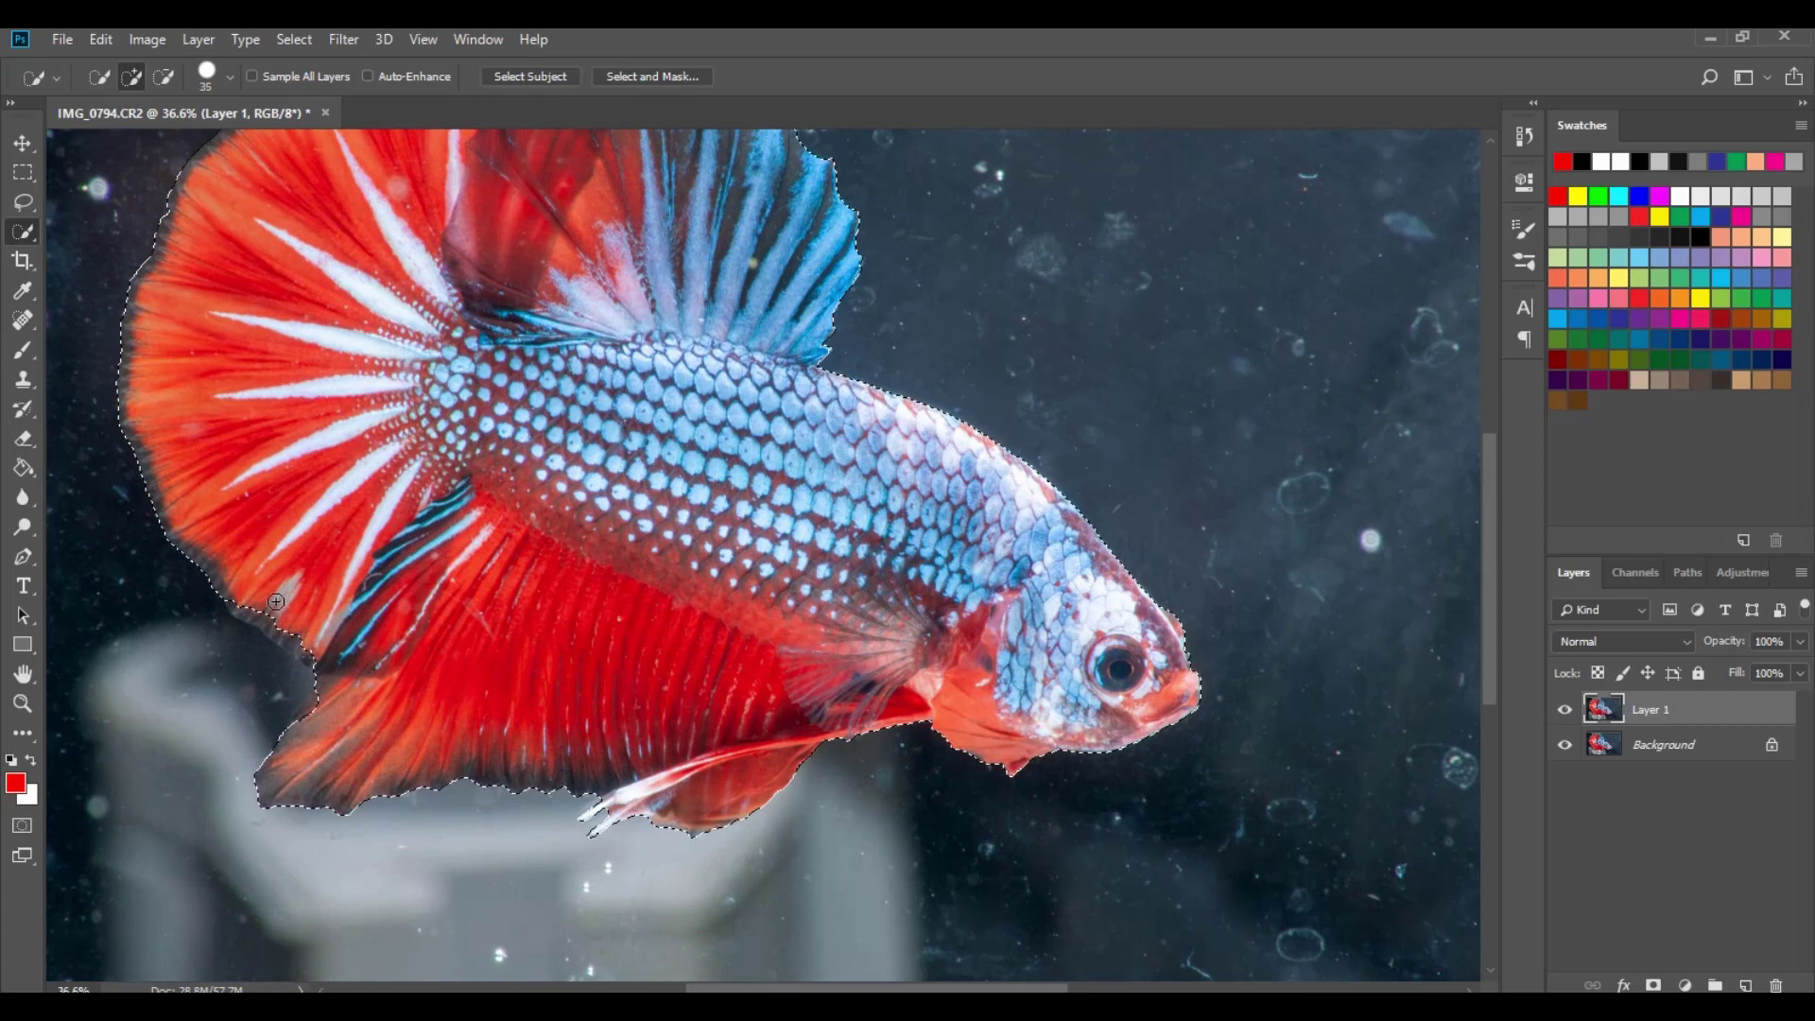
pyautogui.press(']')
pyautogui.press(']')
pyautogui.press(']')
pyautogui.press(']')
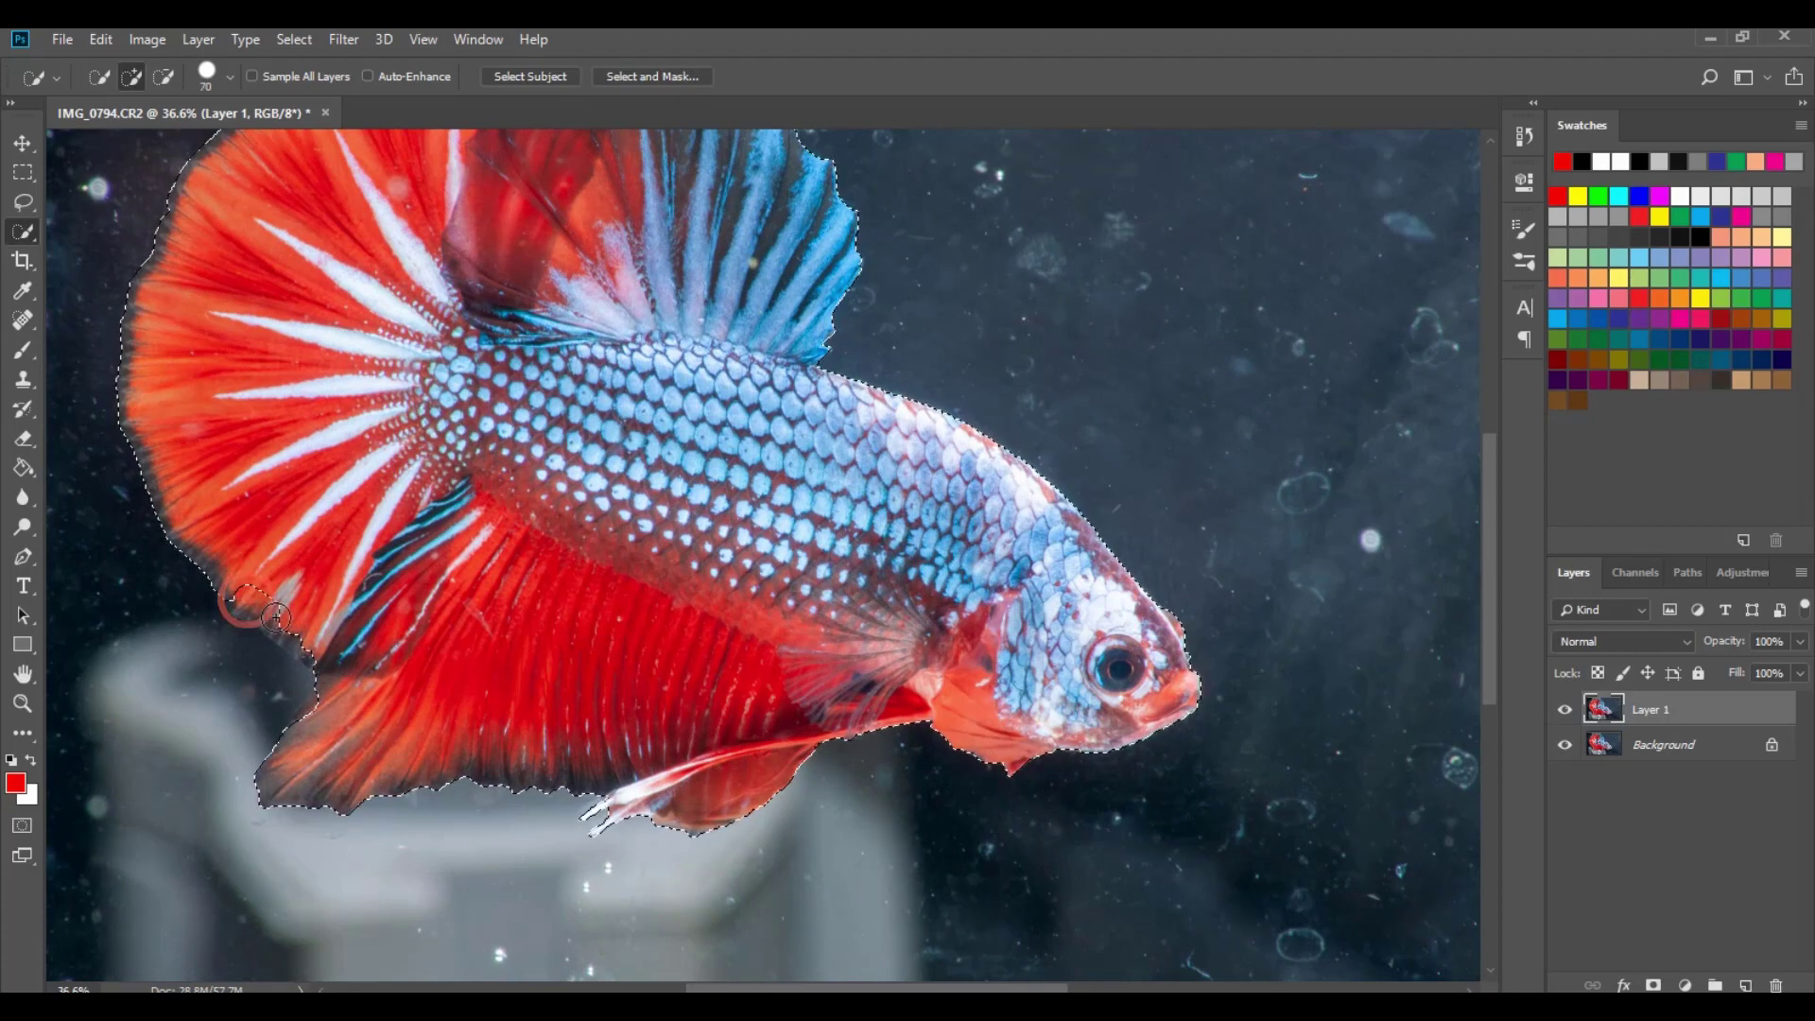
pyautogui.click(164, 76)
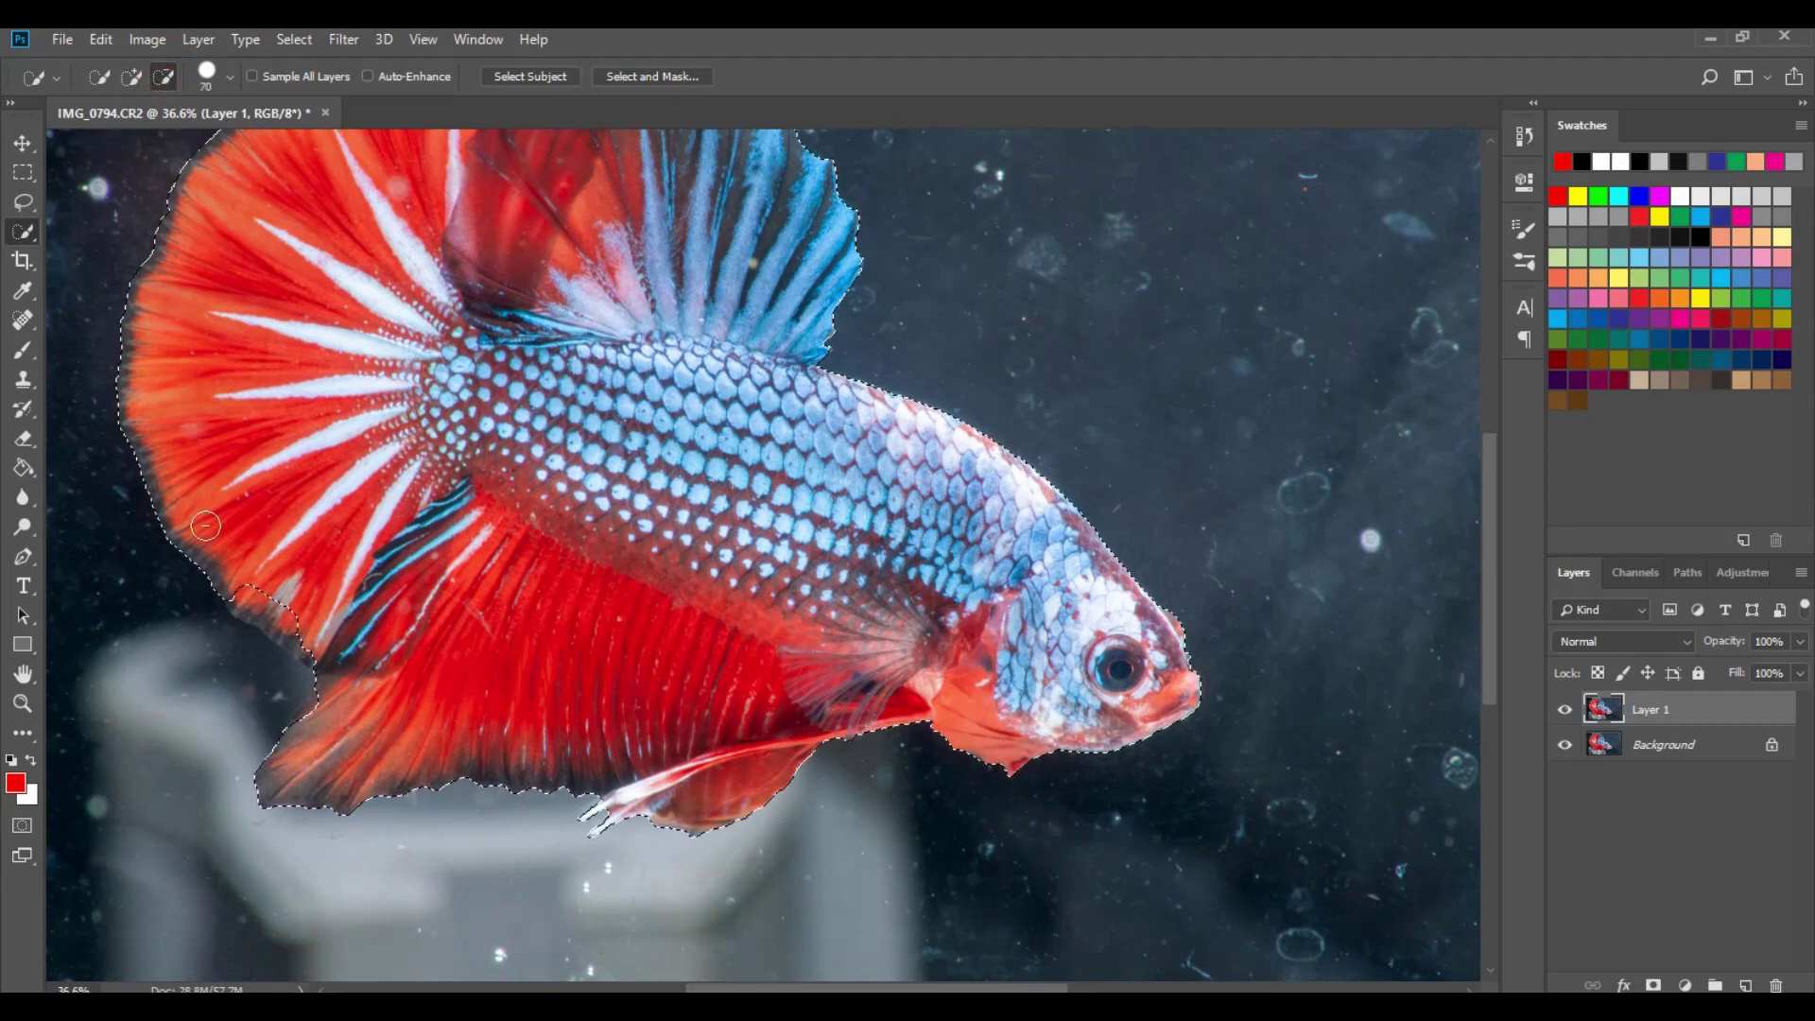
pyautogui.moveTo(225, 571); pyautogui.dragTo(291, 629)
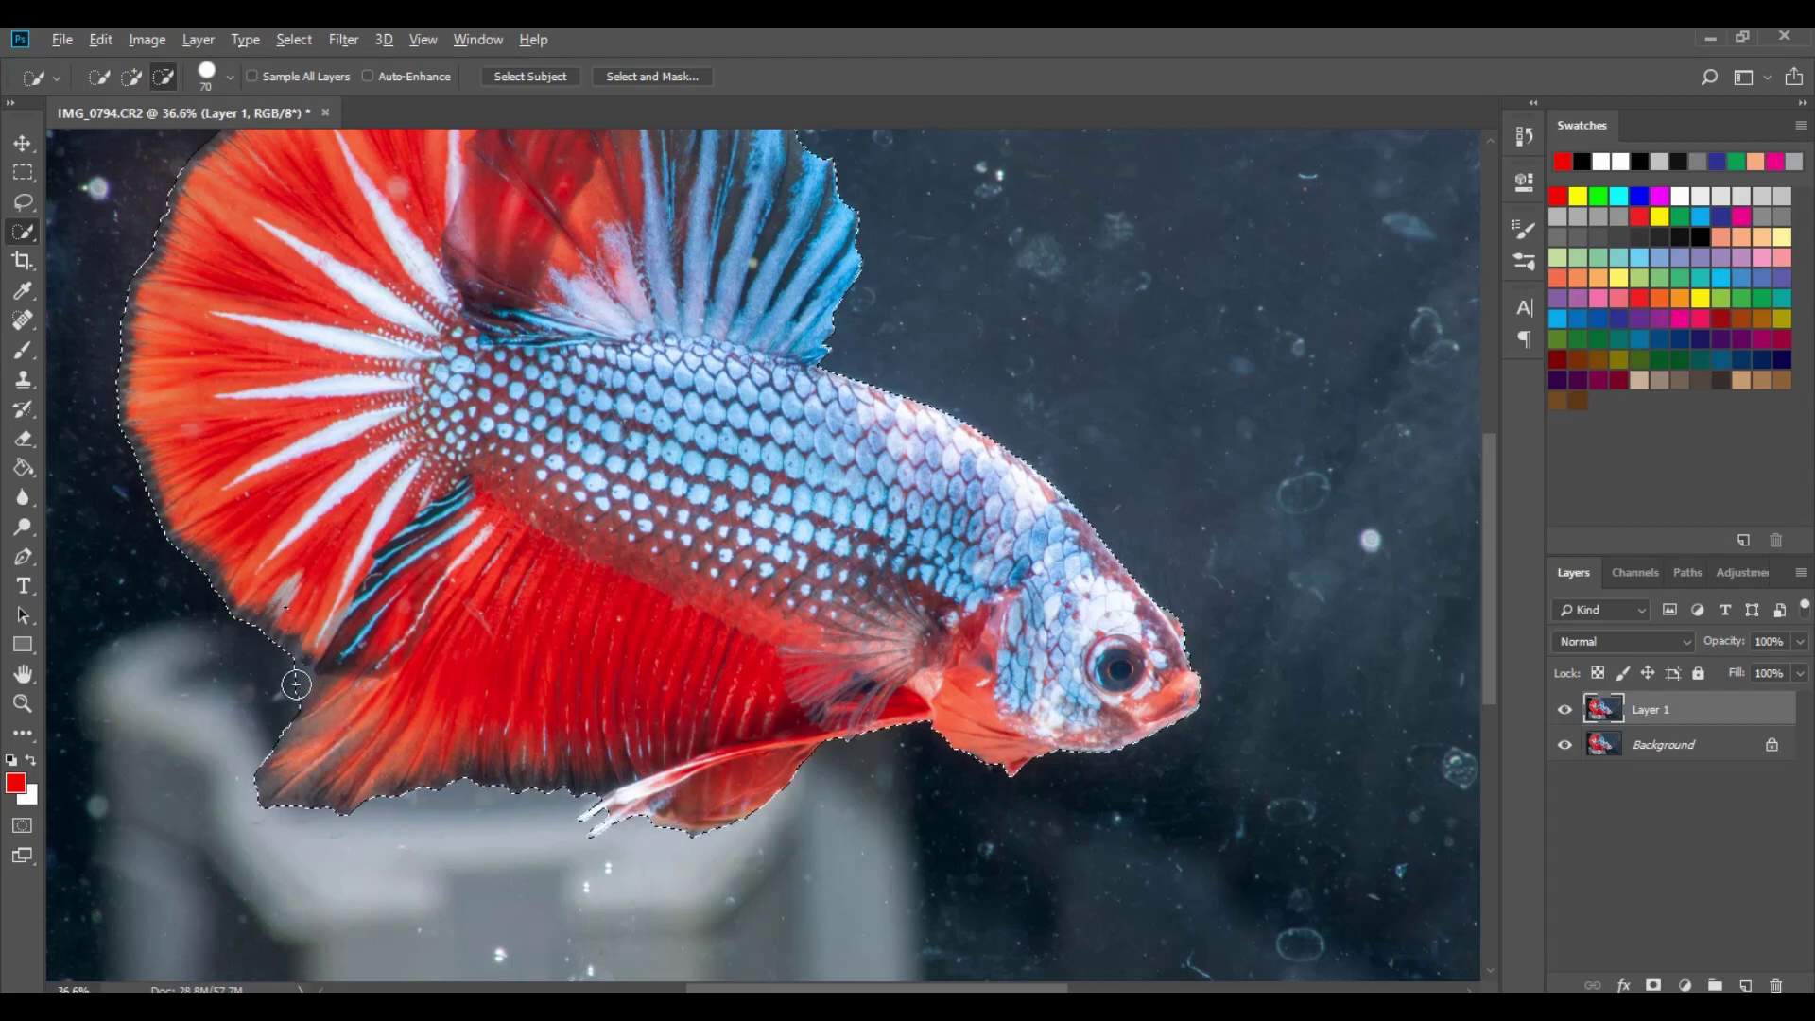
pyautogui.click(131, 76)
pyautogui.click(163, 76)
# - Add a spot at the top edge of the tail fin to the background selection and subtract it again with the 70 px brush
pyautogui.scroll(-4, 761, 689)
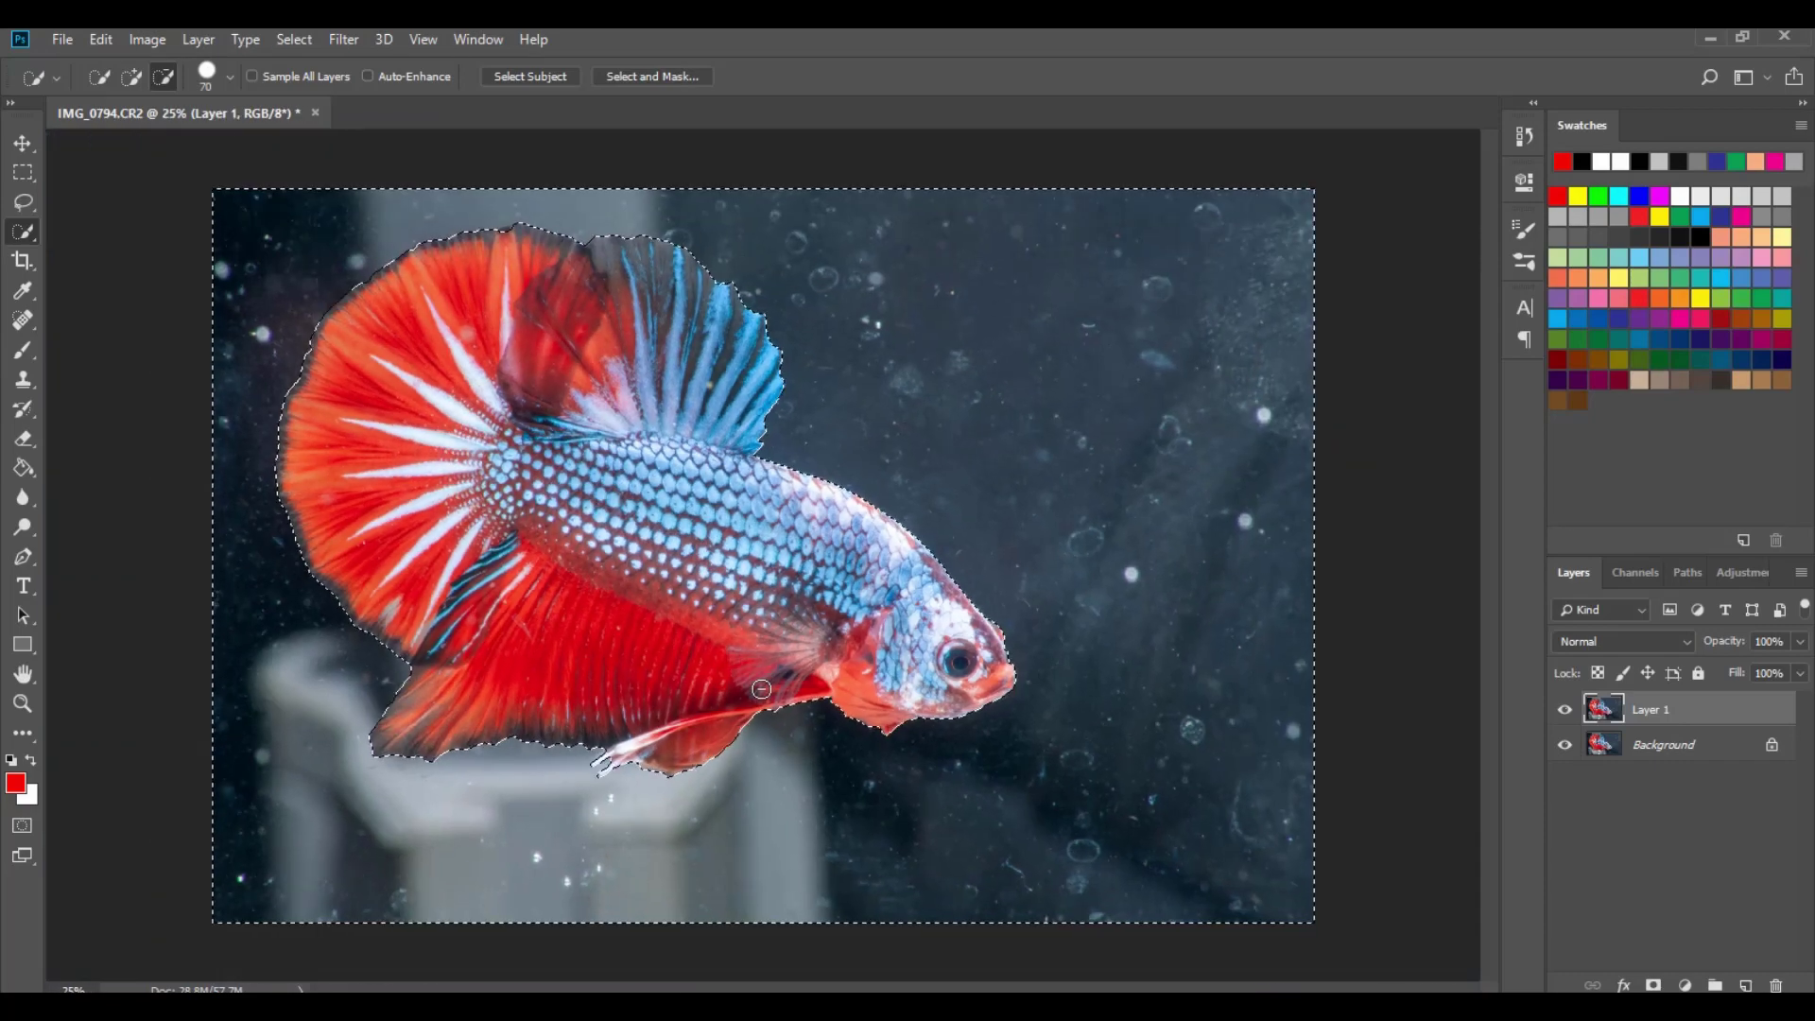
pyautogui.scroll(5, 529, 278)
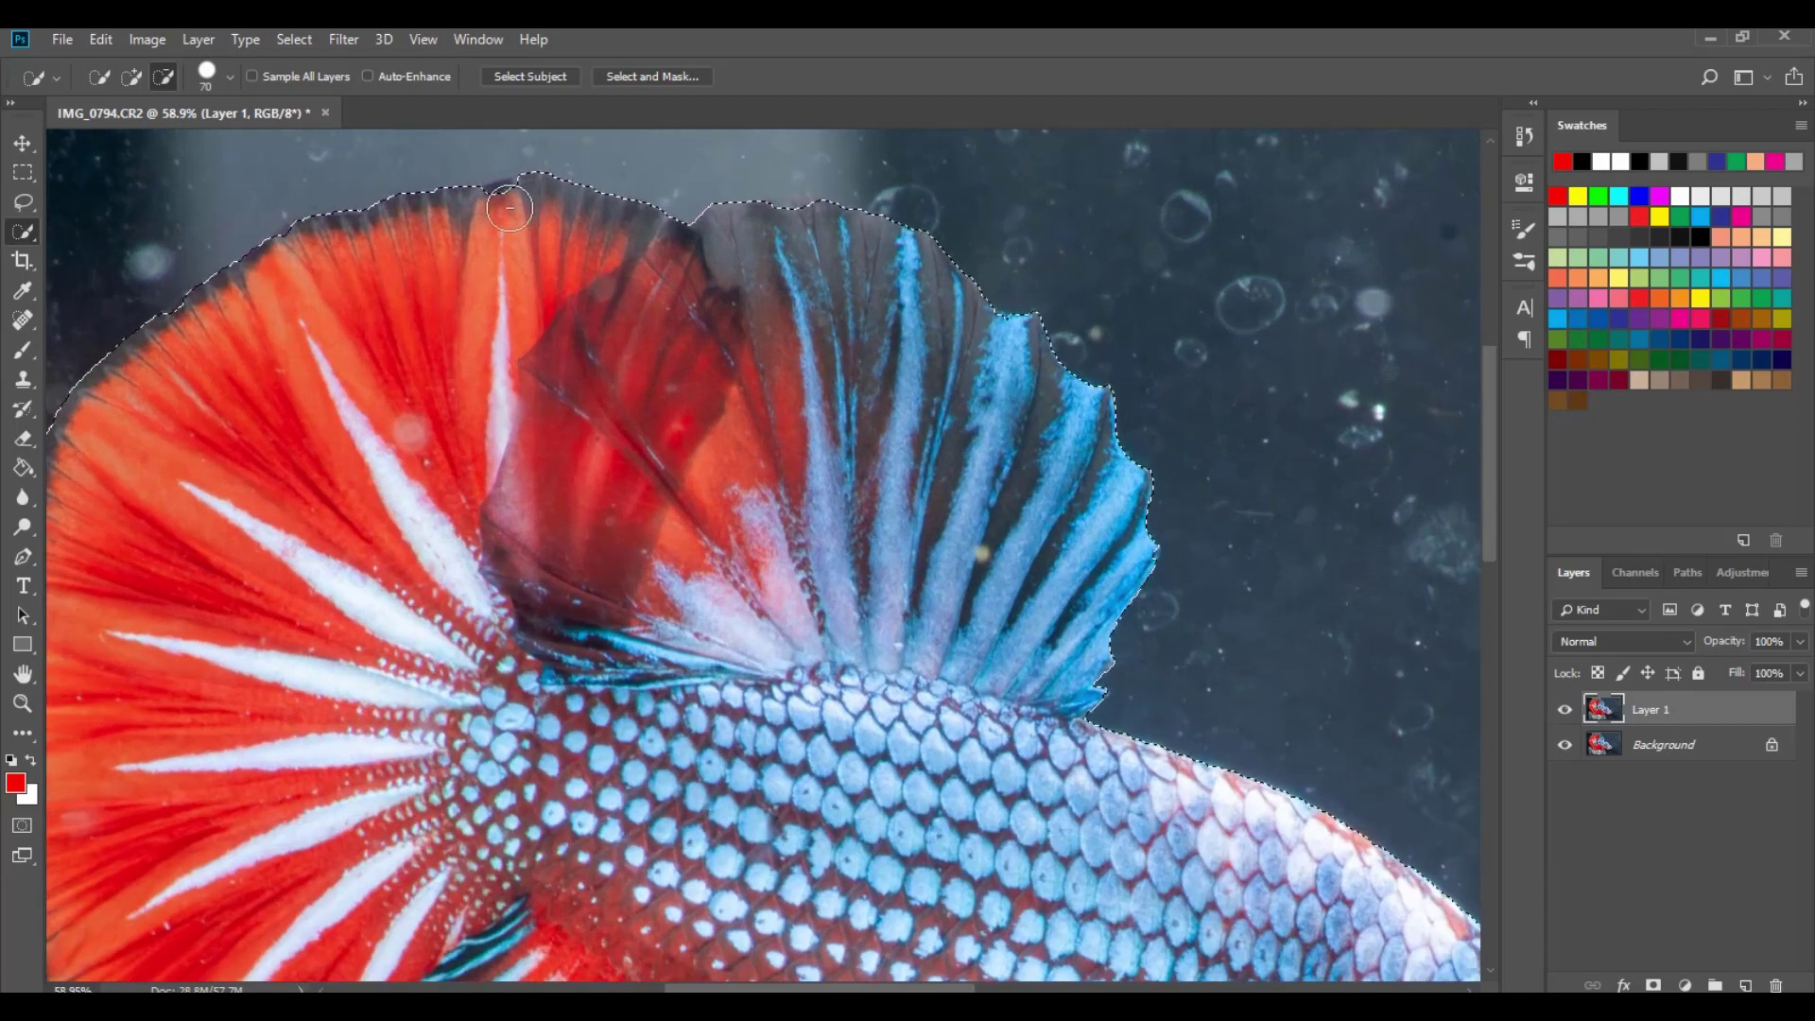
pyautogui.click(137, 77)
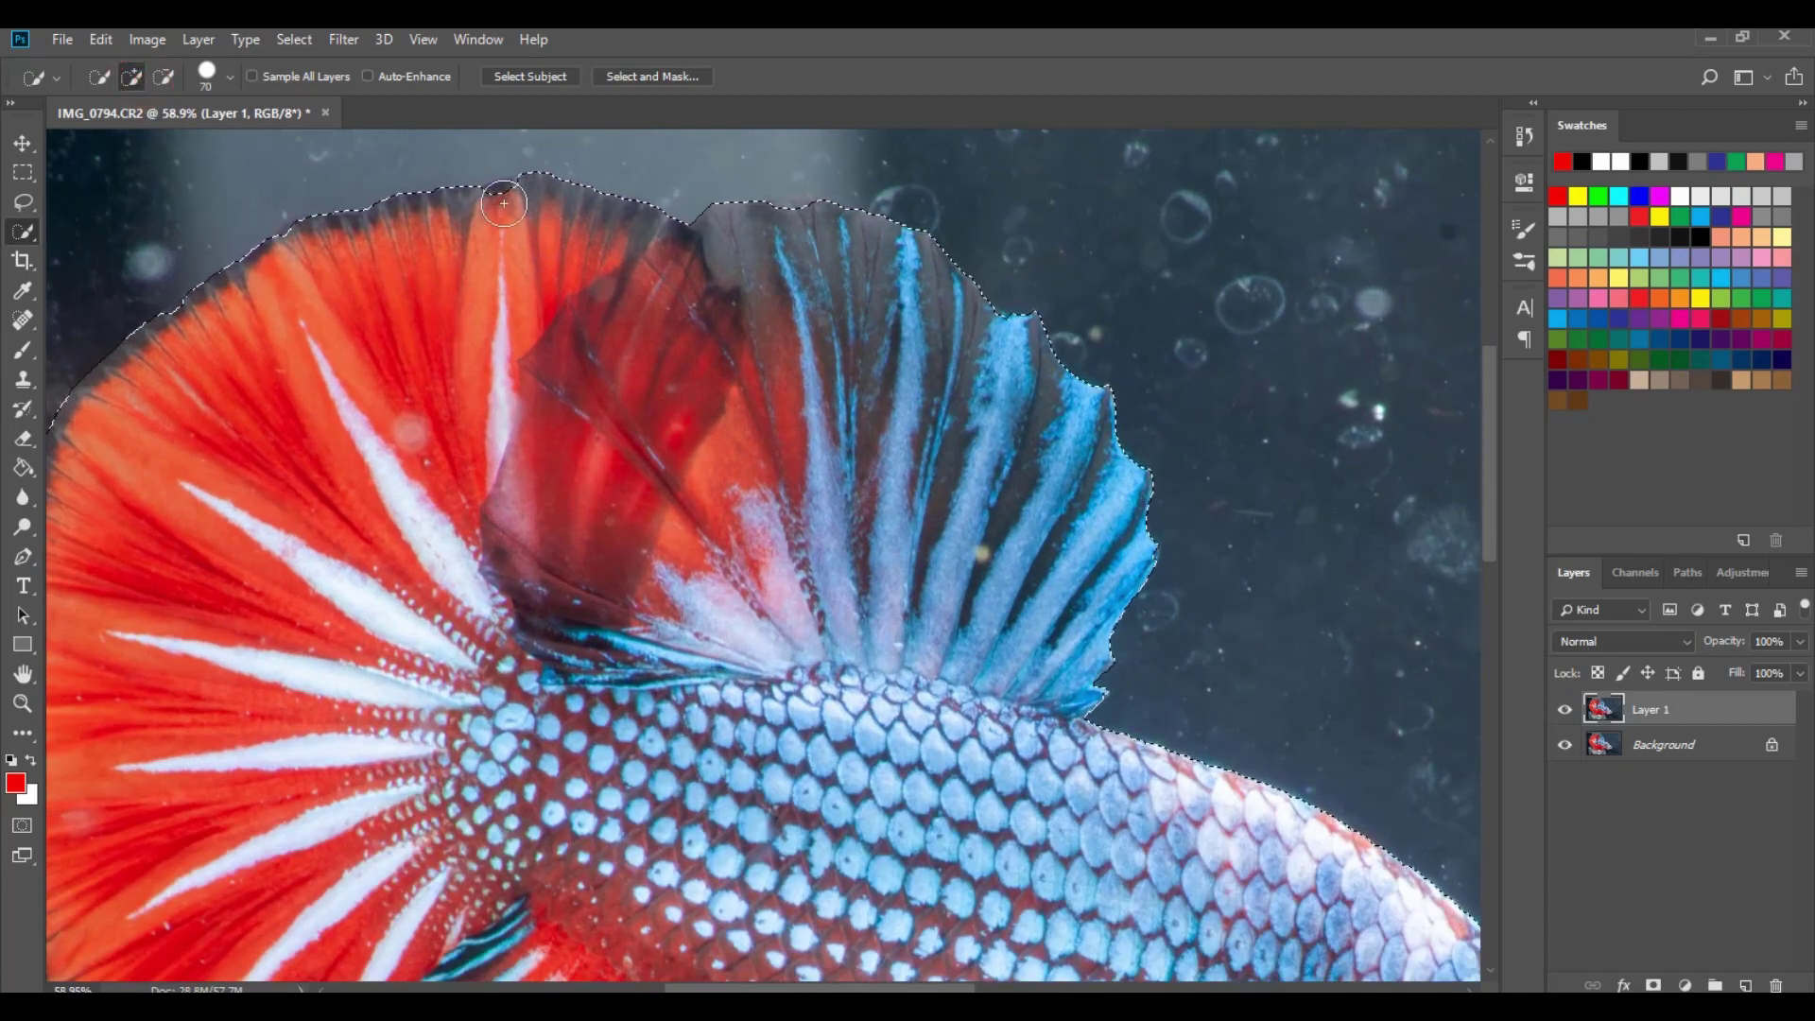
pyautogui.click(502, 199)
pyautogui.click(163, 77)
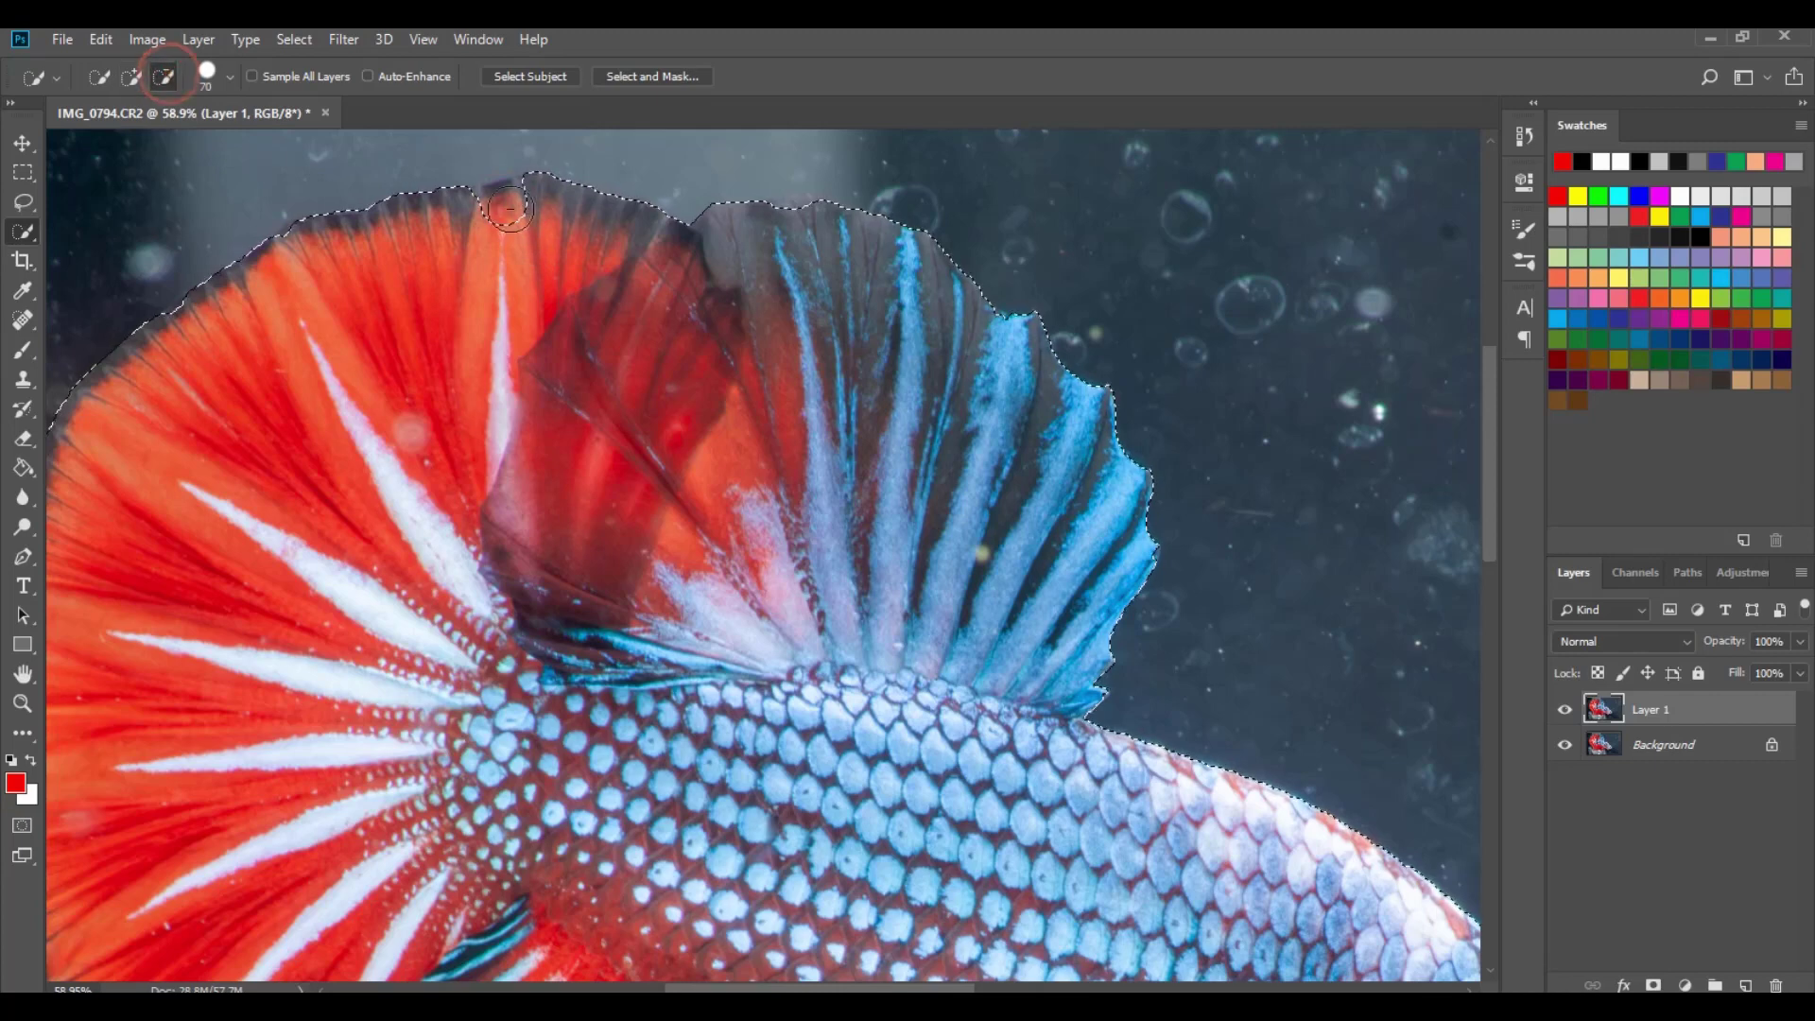
pyautogui.click(488, 222)
pyautogui.click(790, 220)
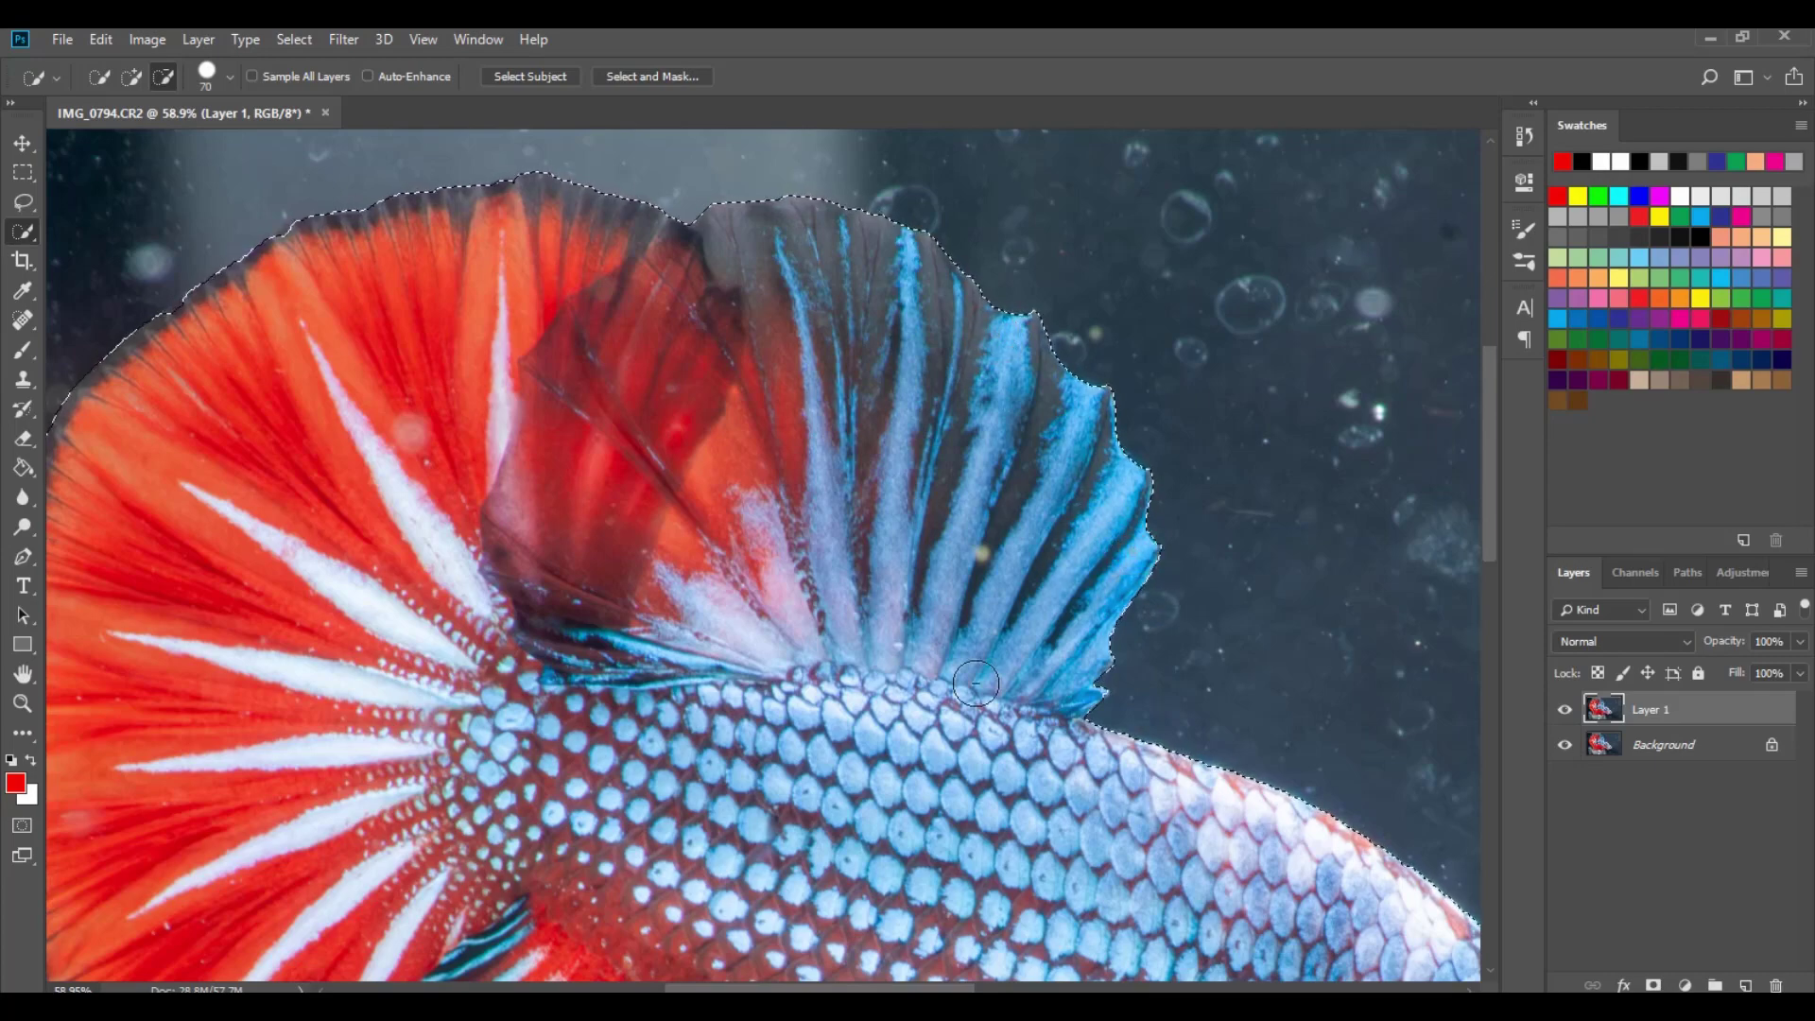
pyautogui.hotkey('ctrl', '0')
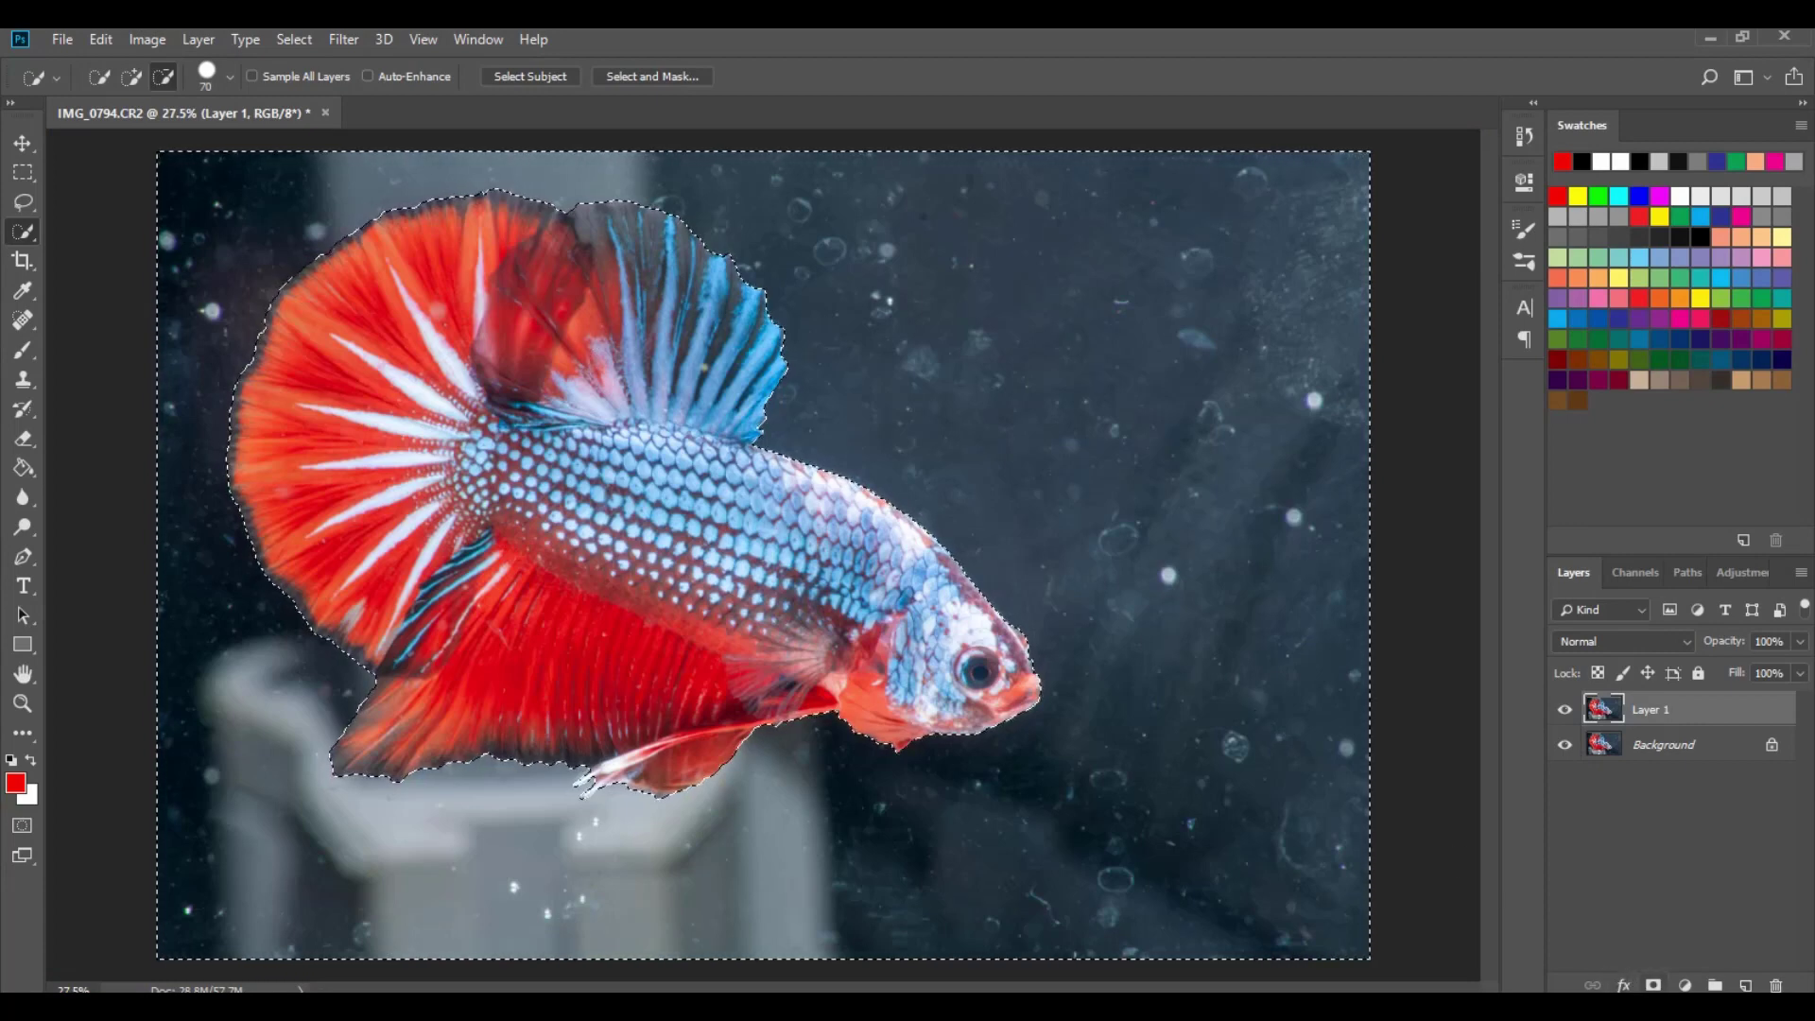
# - Add a layer mask to Layer 1 from the background selection and invert the mask to isolate the fish
pyautogui.click(1653, 985)
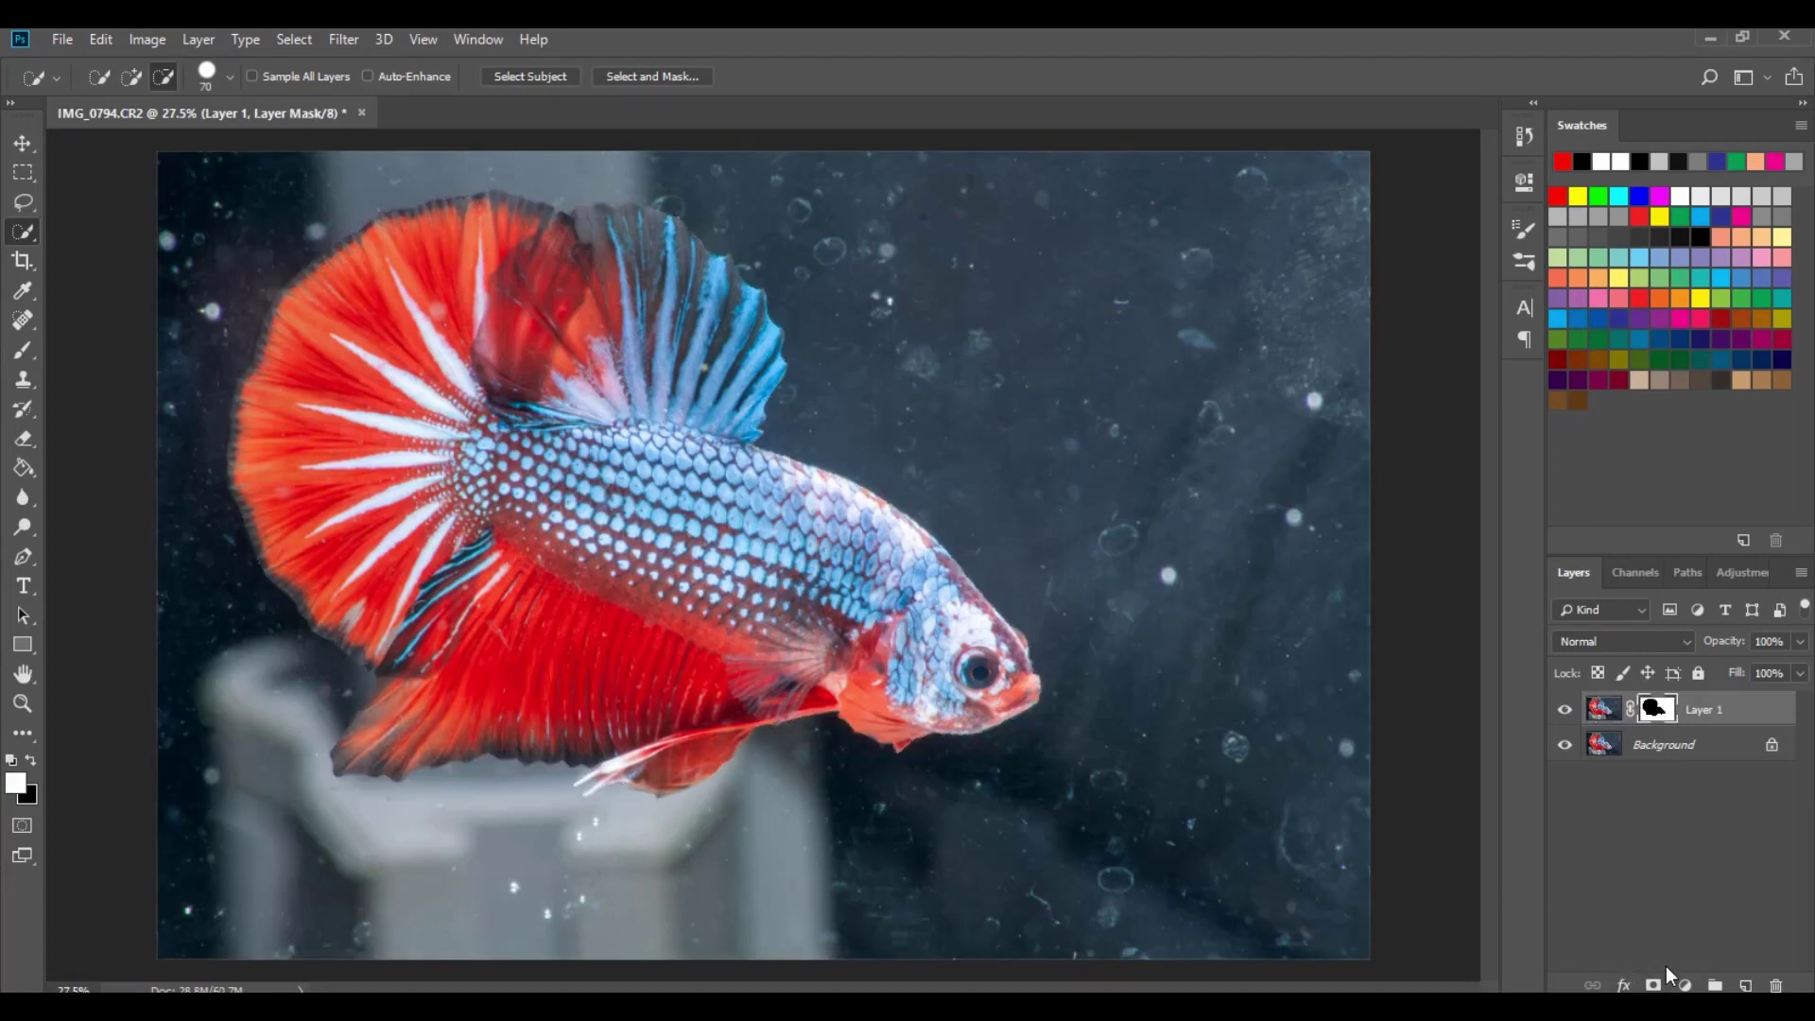
pyautogui.click(1663, 745)
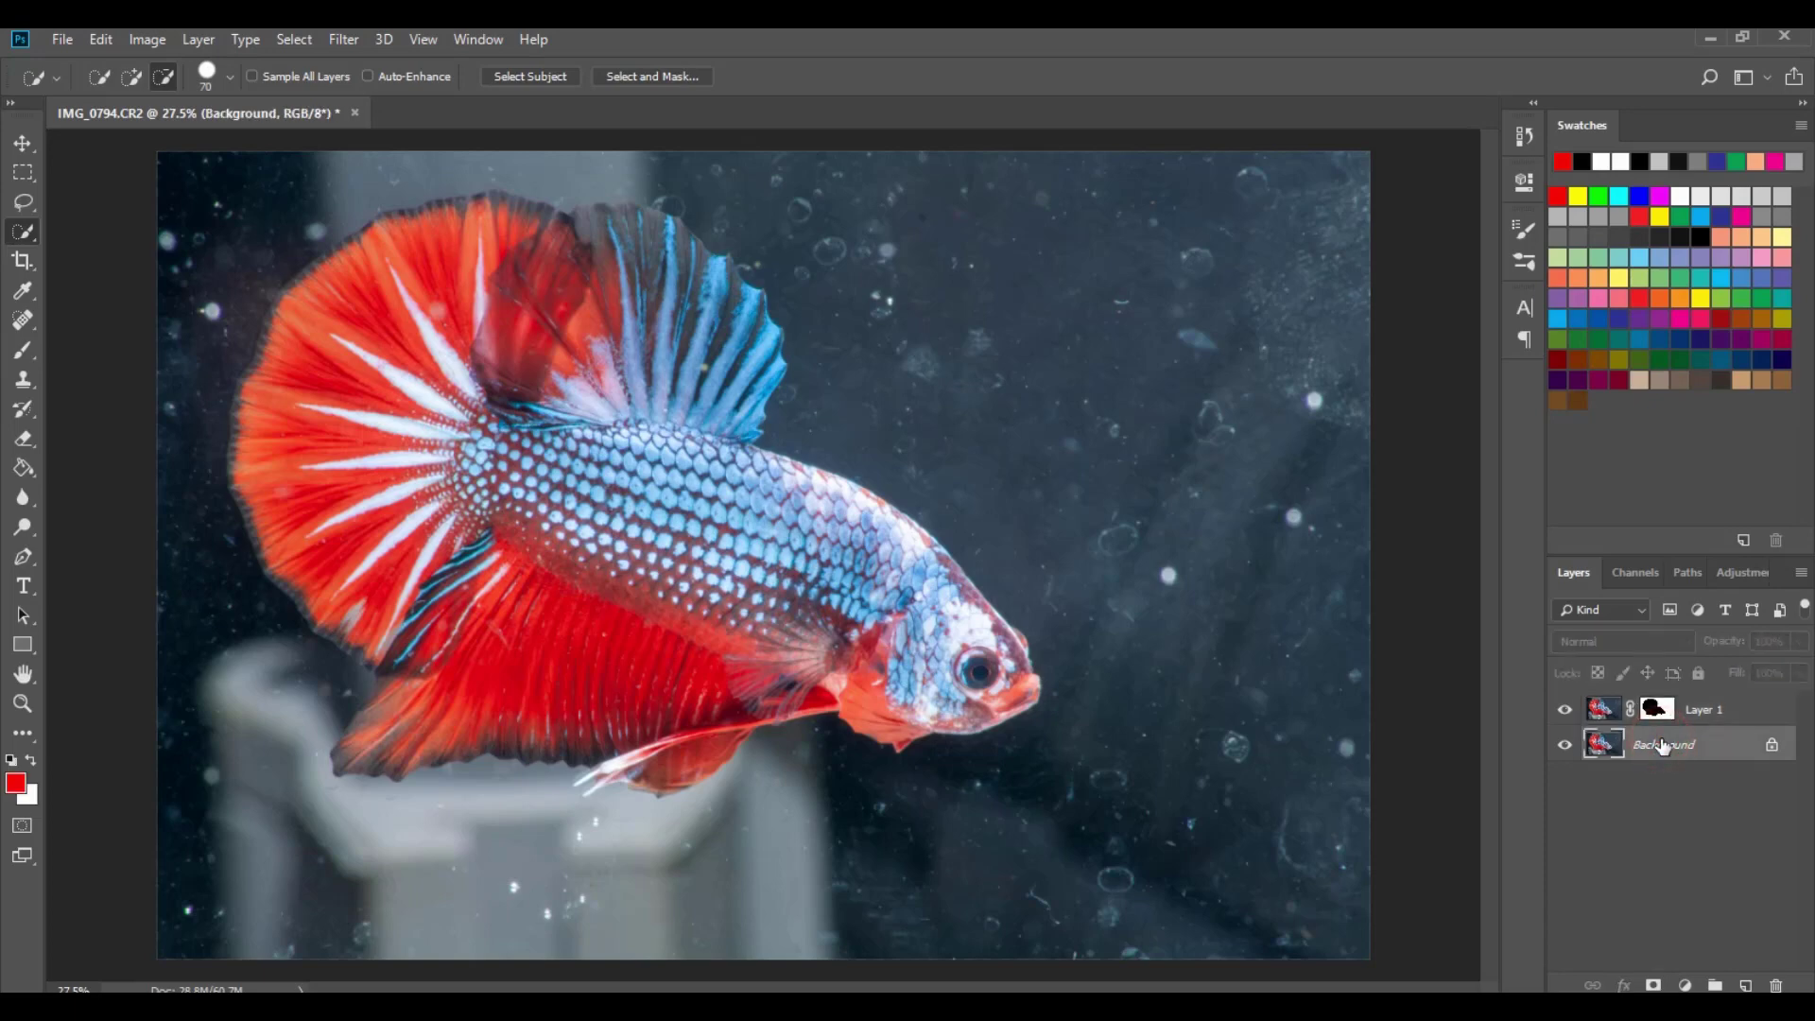
pyautogui.click(1661, 711)
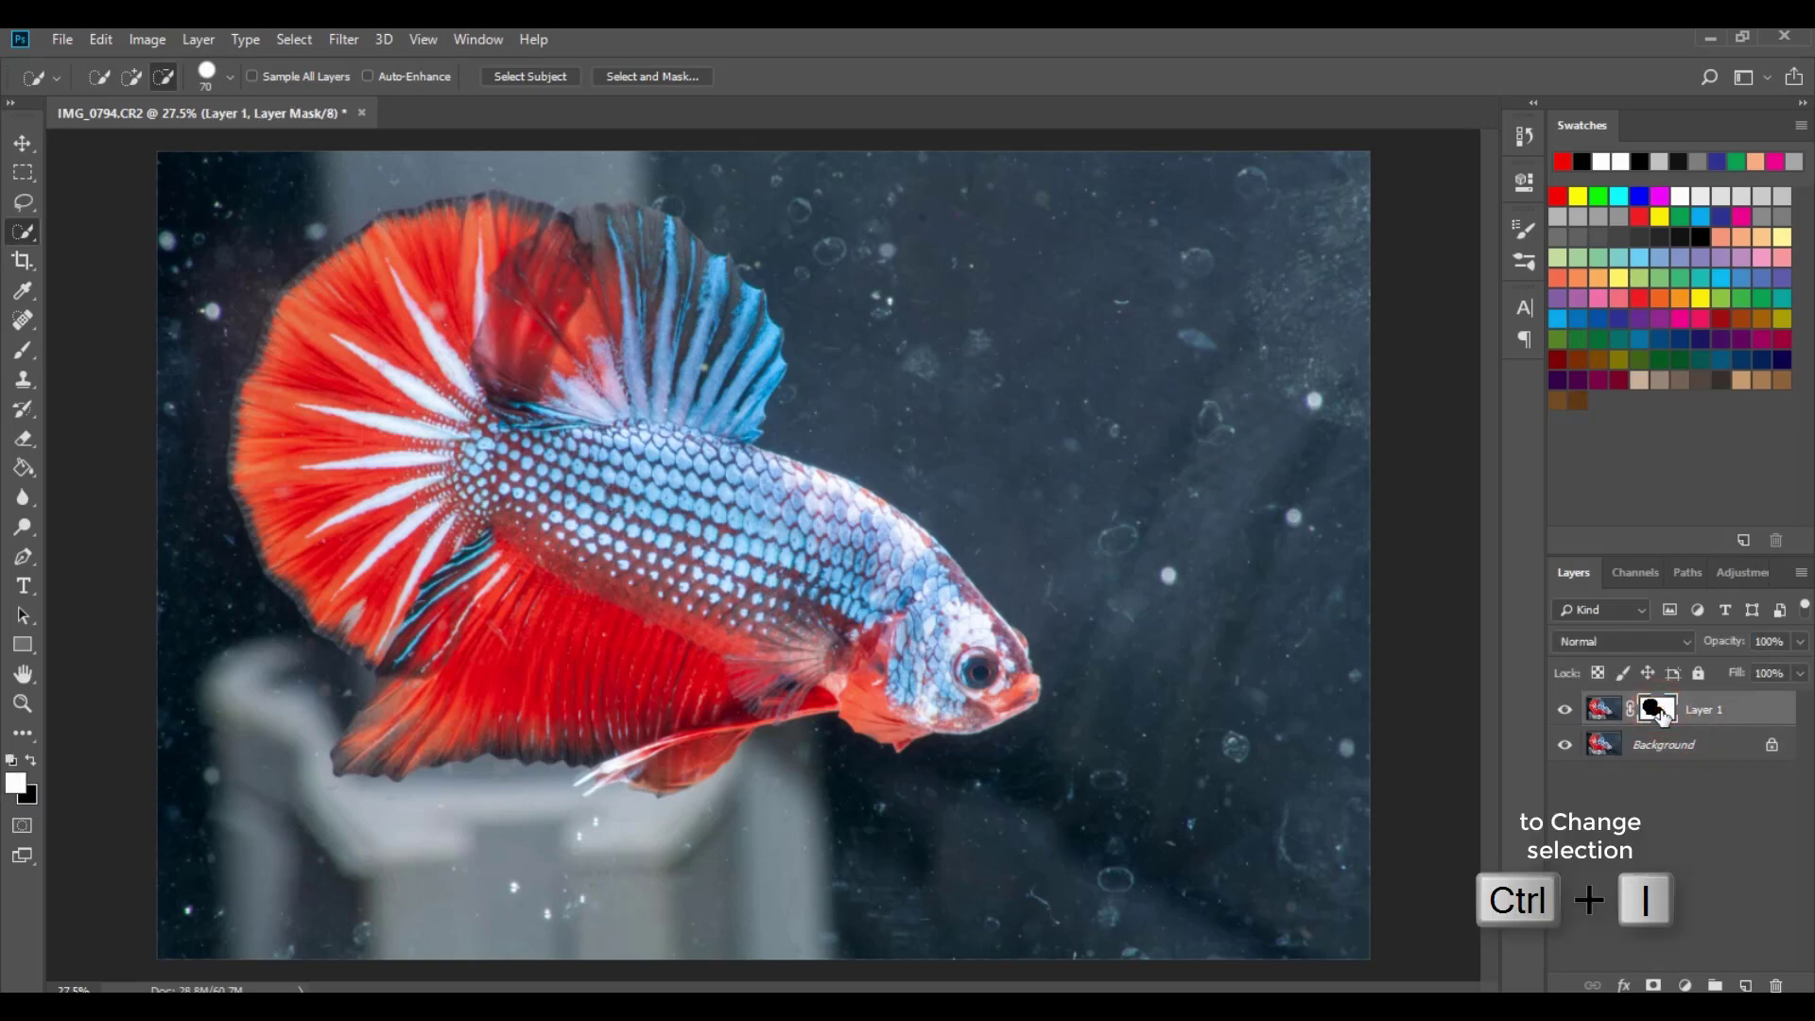
pyautogui.hotkey('ctrl', 'i')
# - Add a Solid Color fill layer in black (#000000) directly above the Background layer
pyautogui.click(1678, 749)
pyautogui.click(1685, 985)
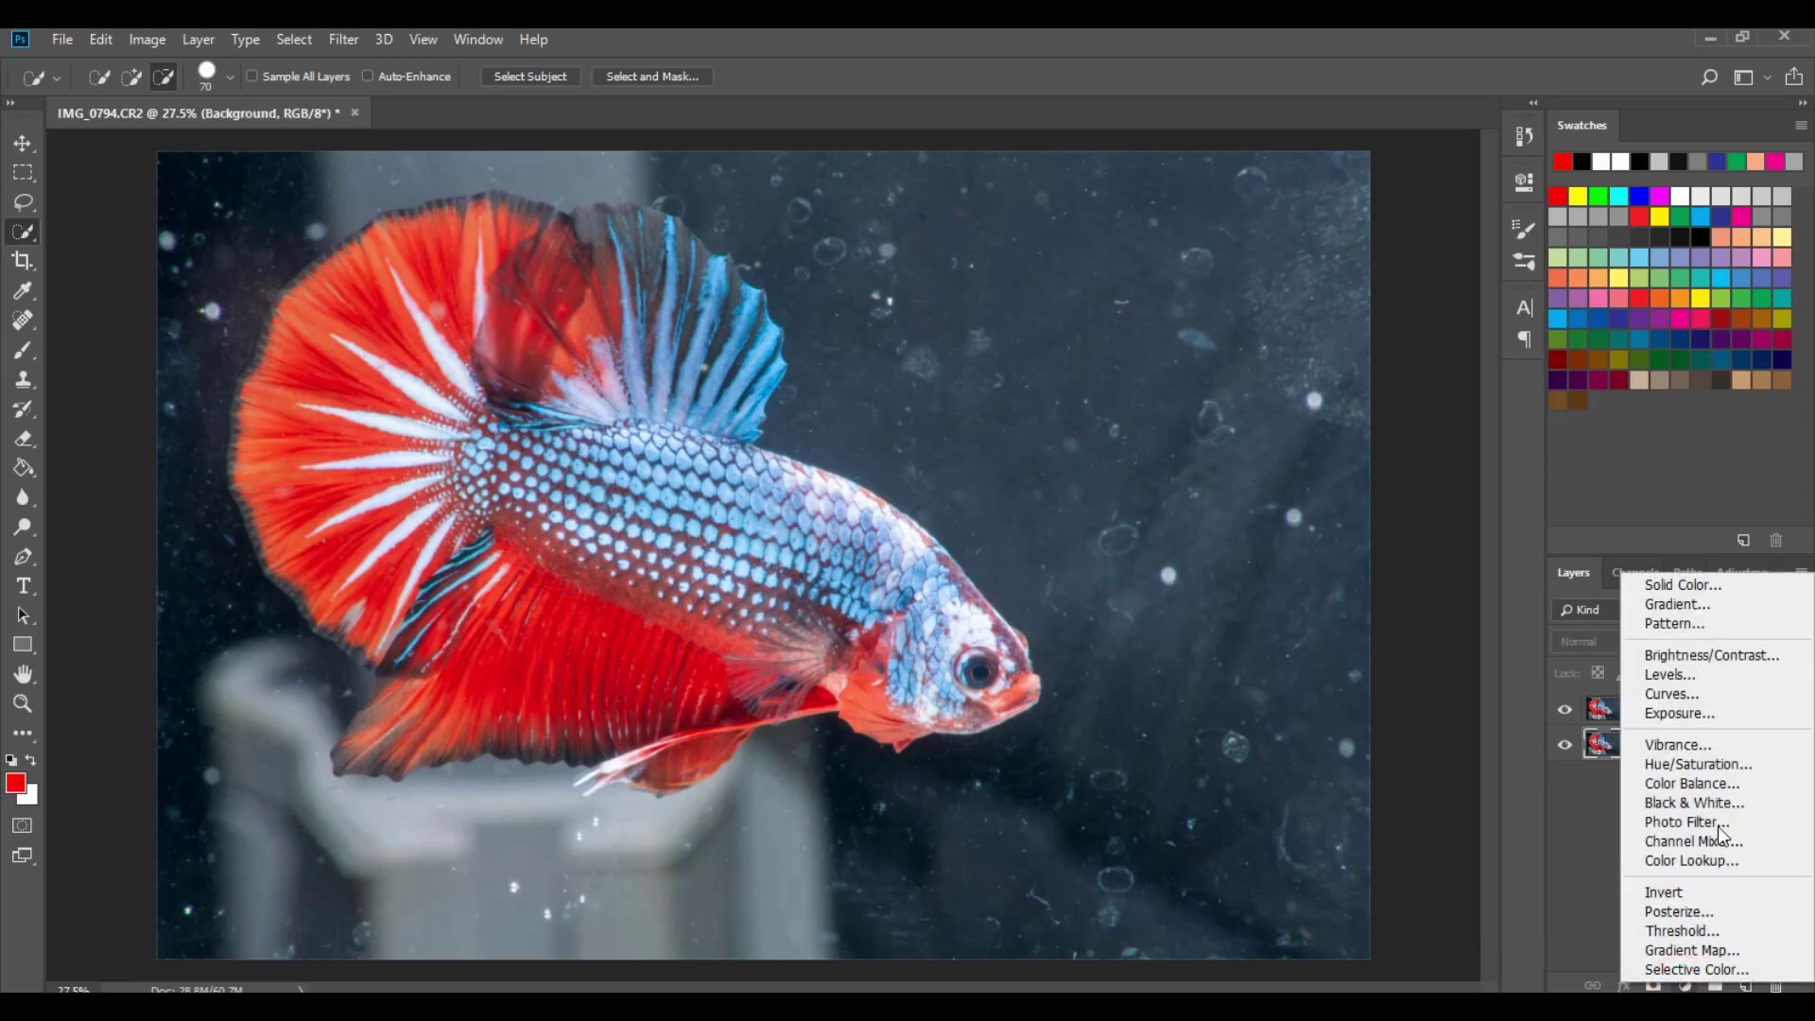
pyautogui.click(1693, 584)
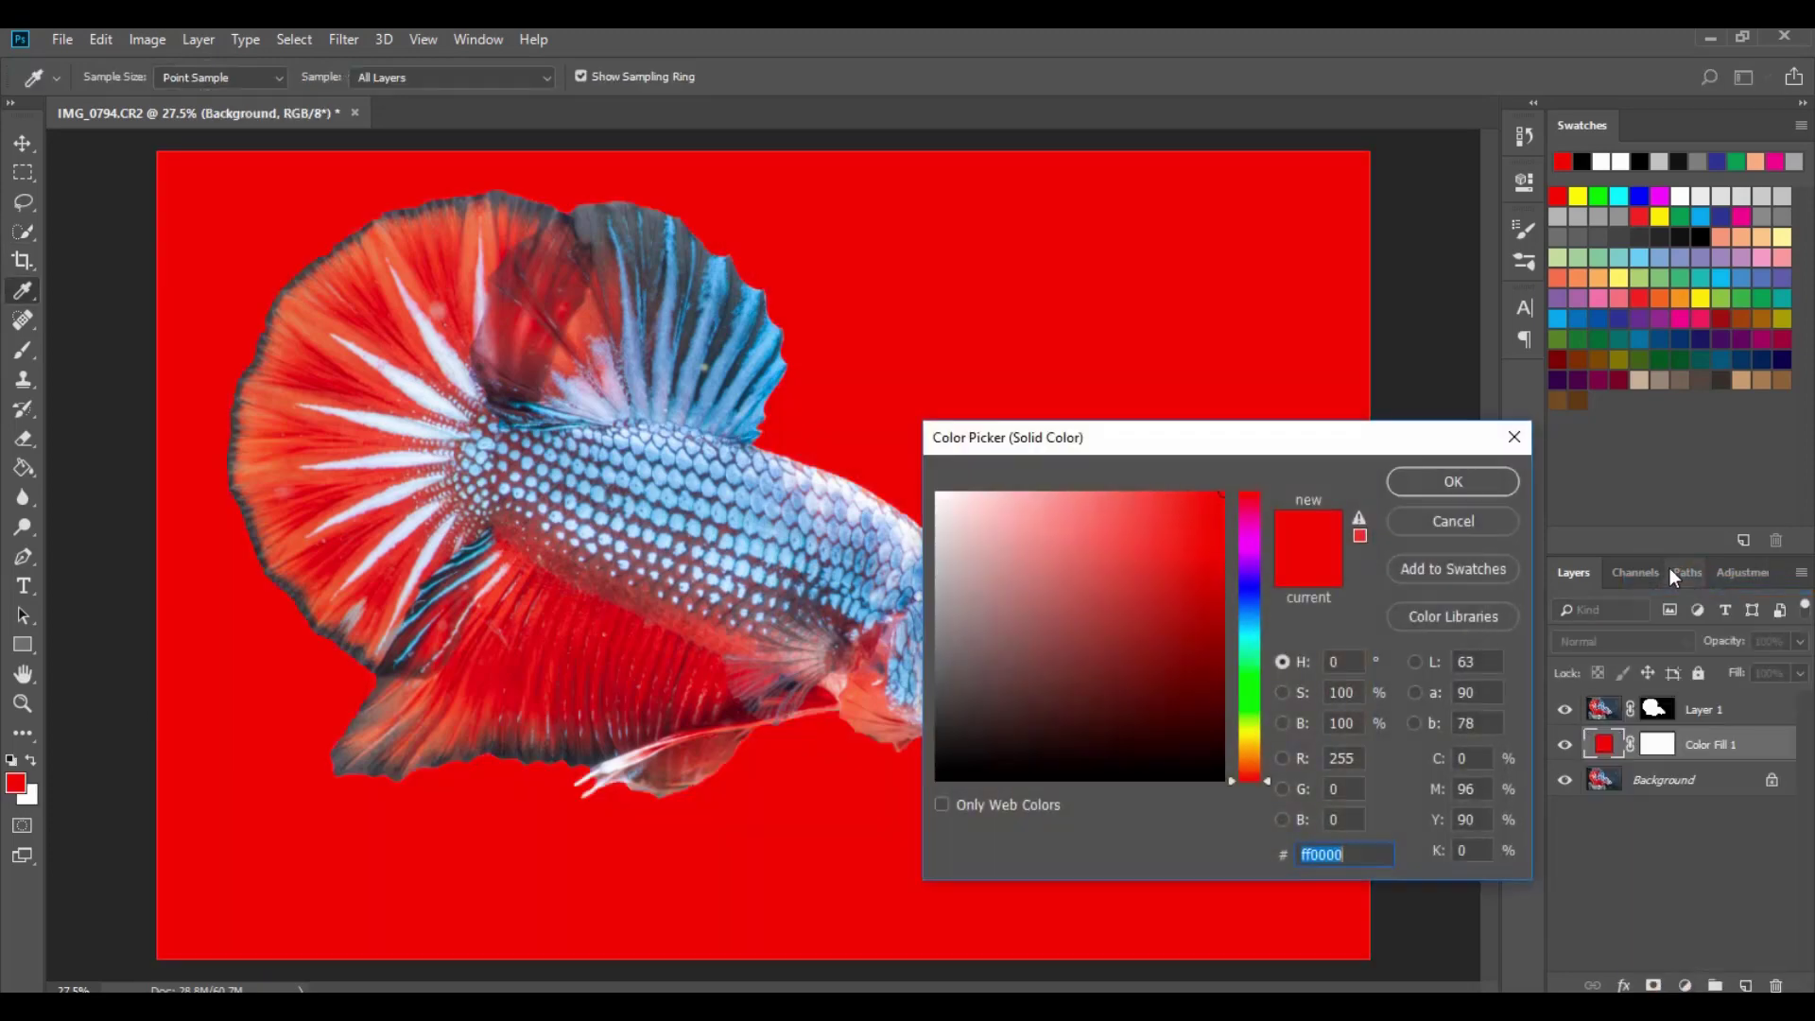
pyautogui.click(937, 778)
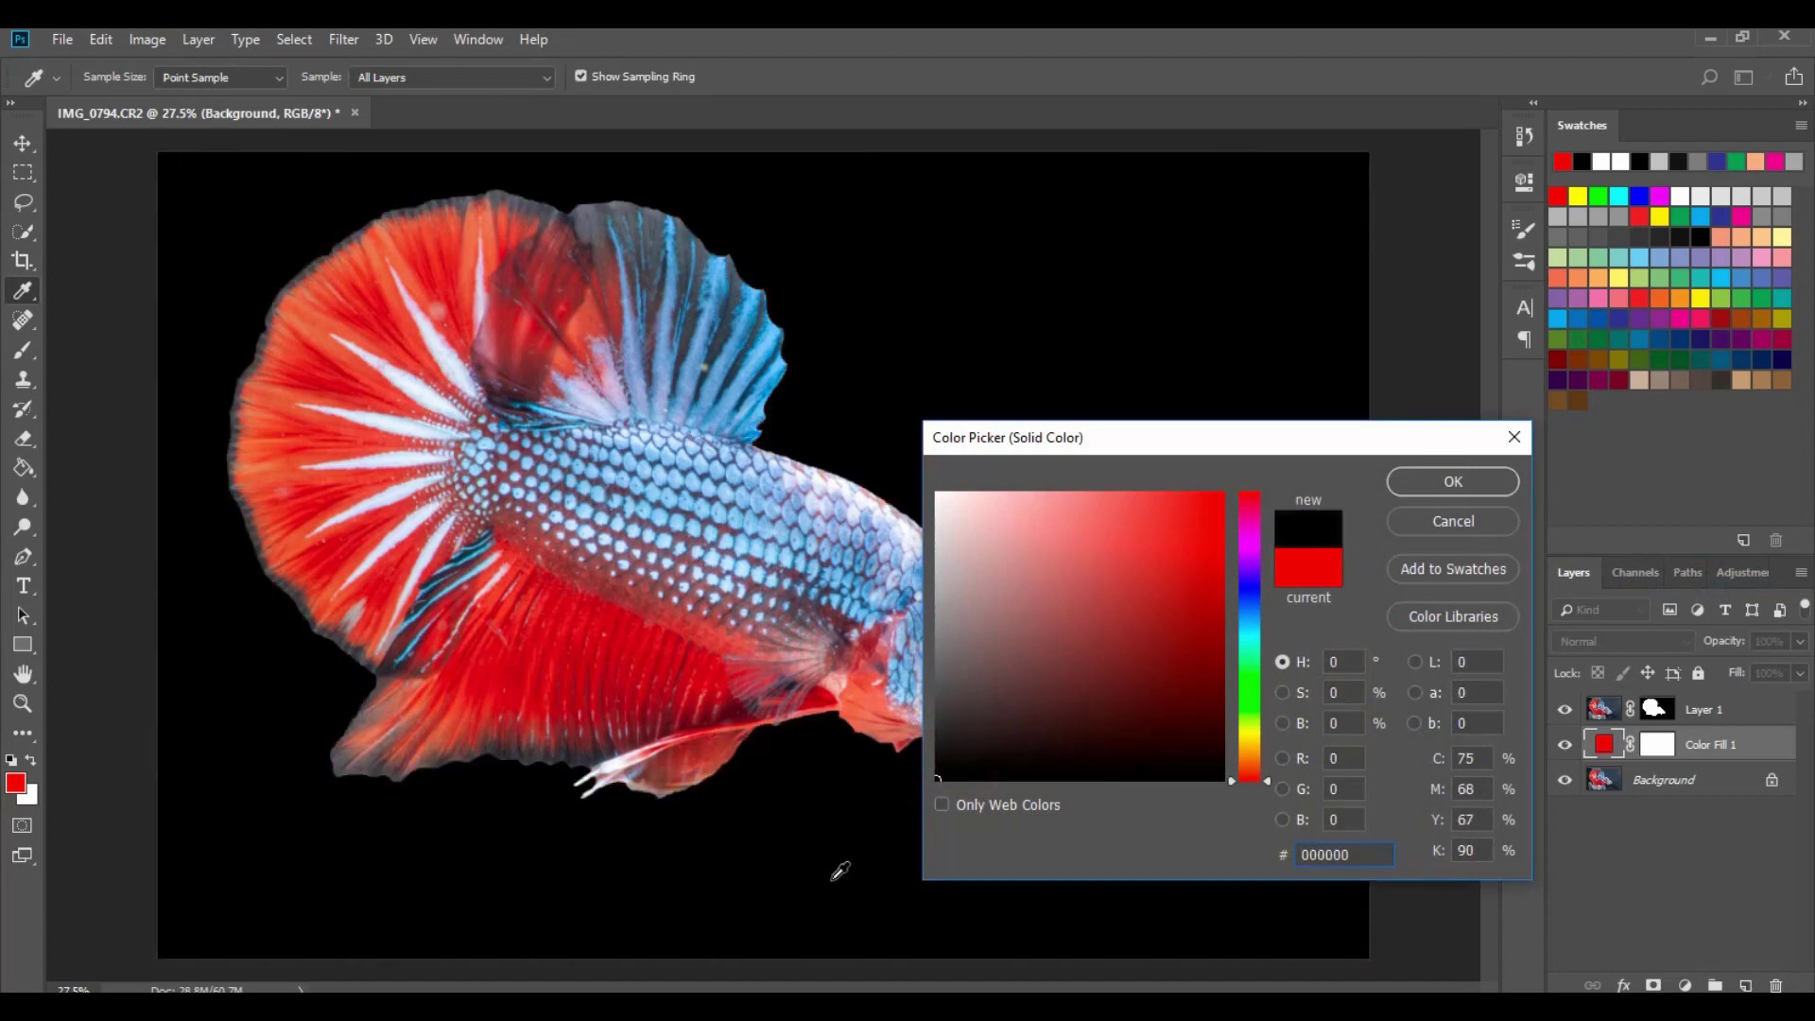
pyautogui.click(1453, 482)
pyautogui.press('w')
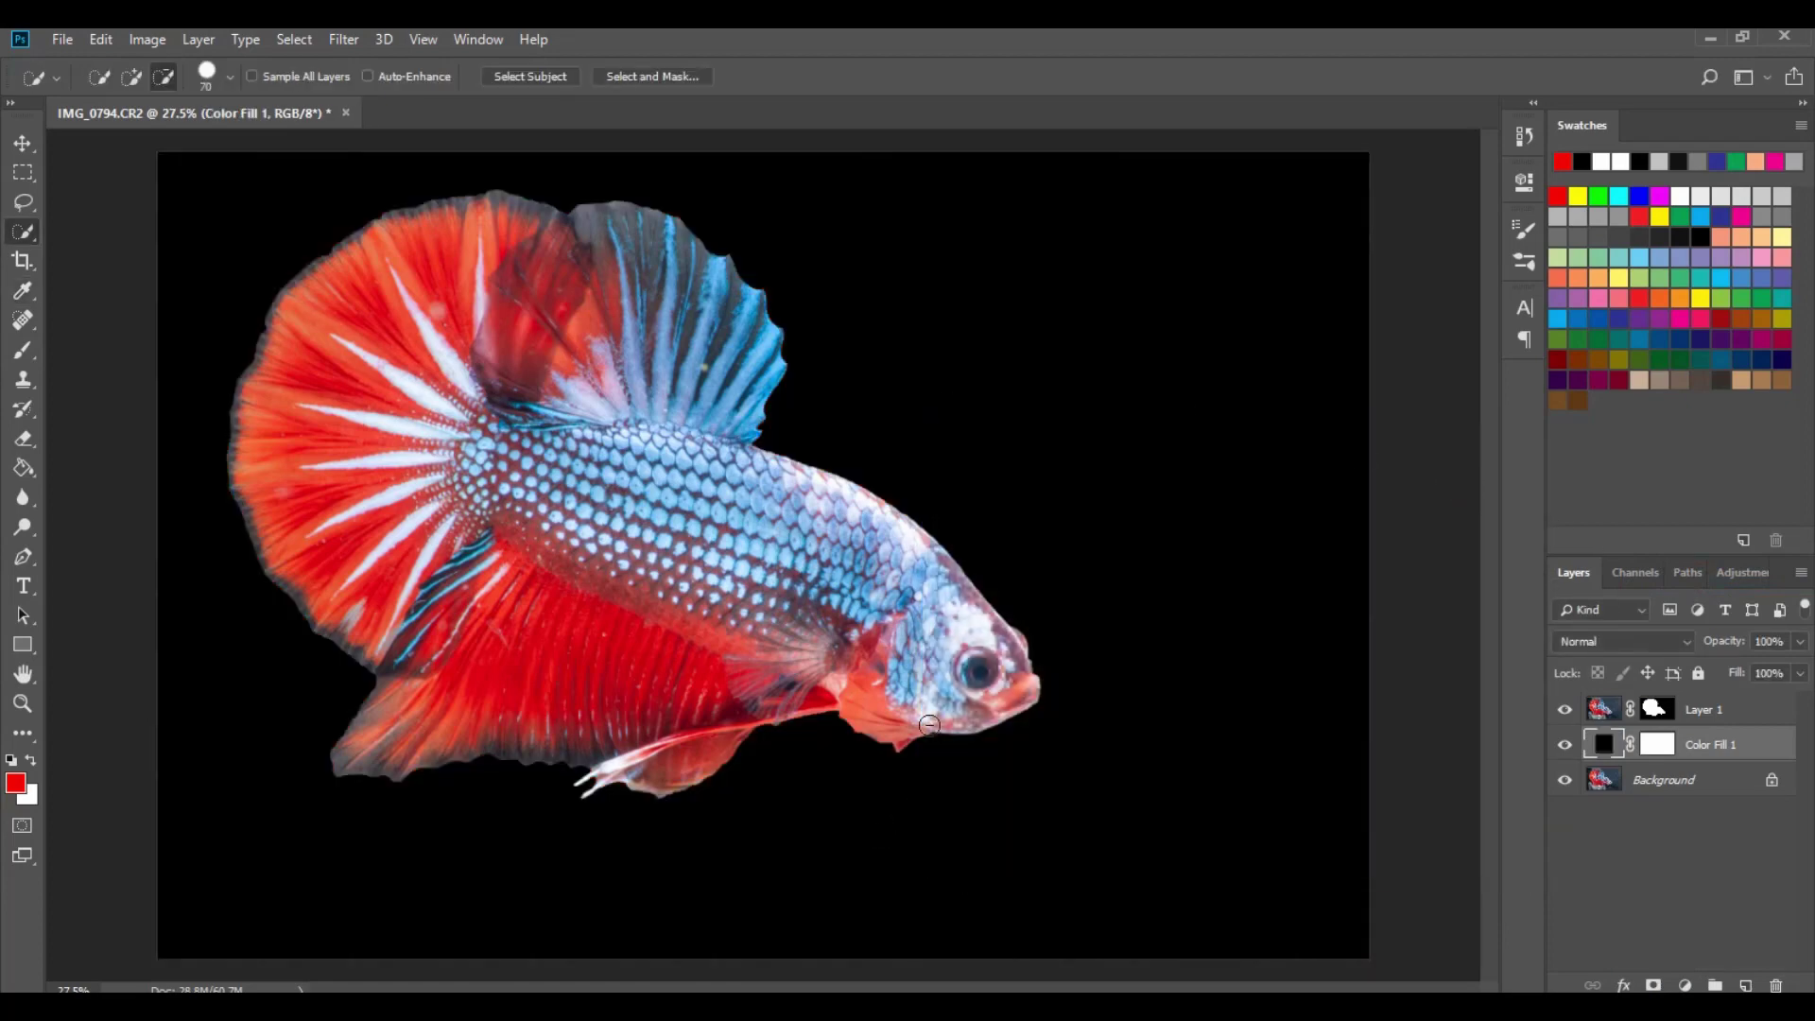
# - Invert Layer 1's mask back and forth to compare the fish cutout with the background cutout
pyautogui.click(1659, 716)
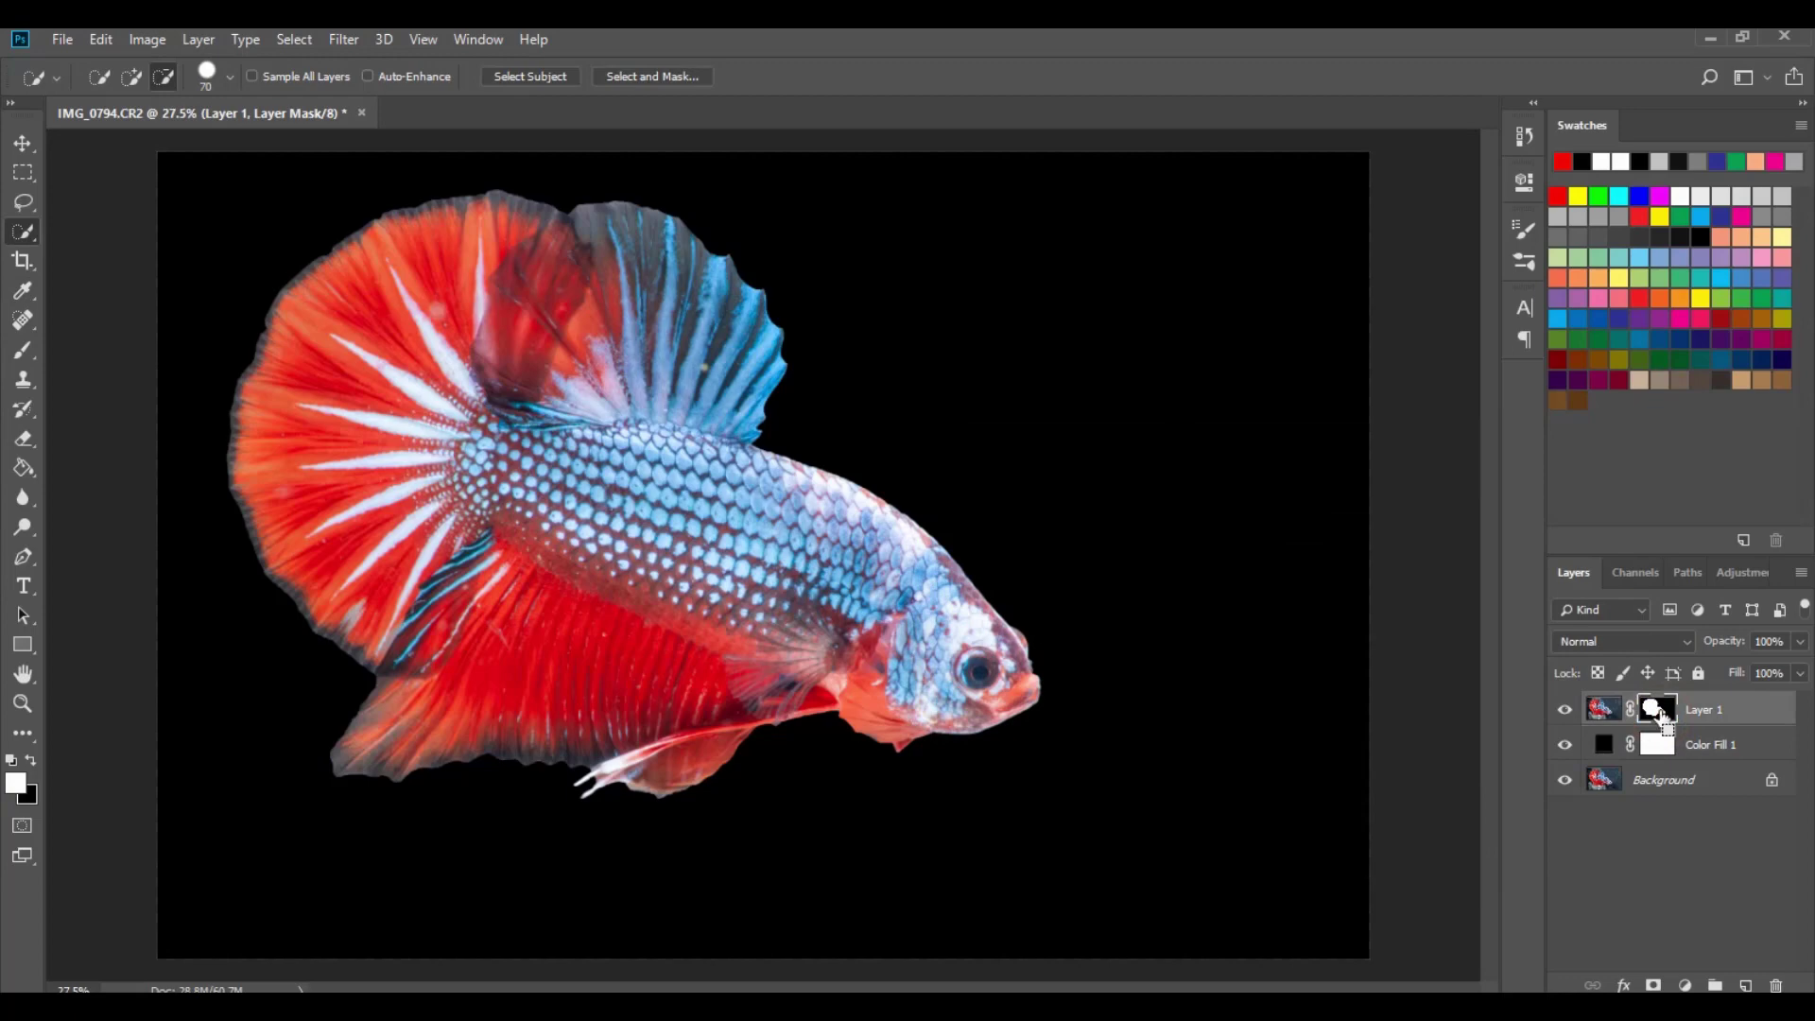
pyautogui.hotkey('ctrl', 'i')
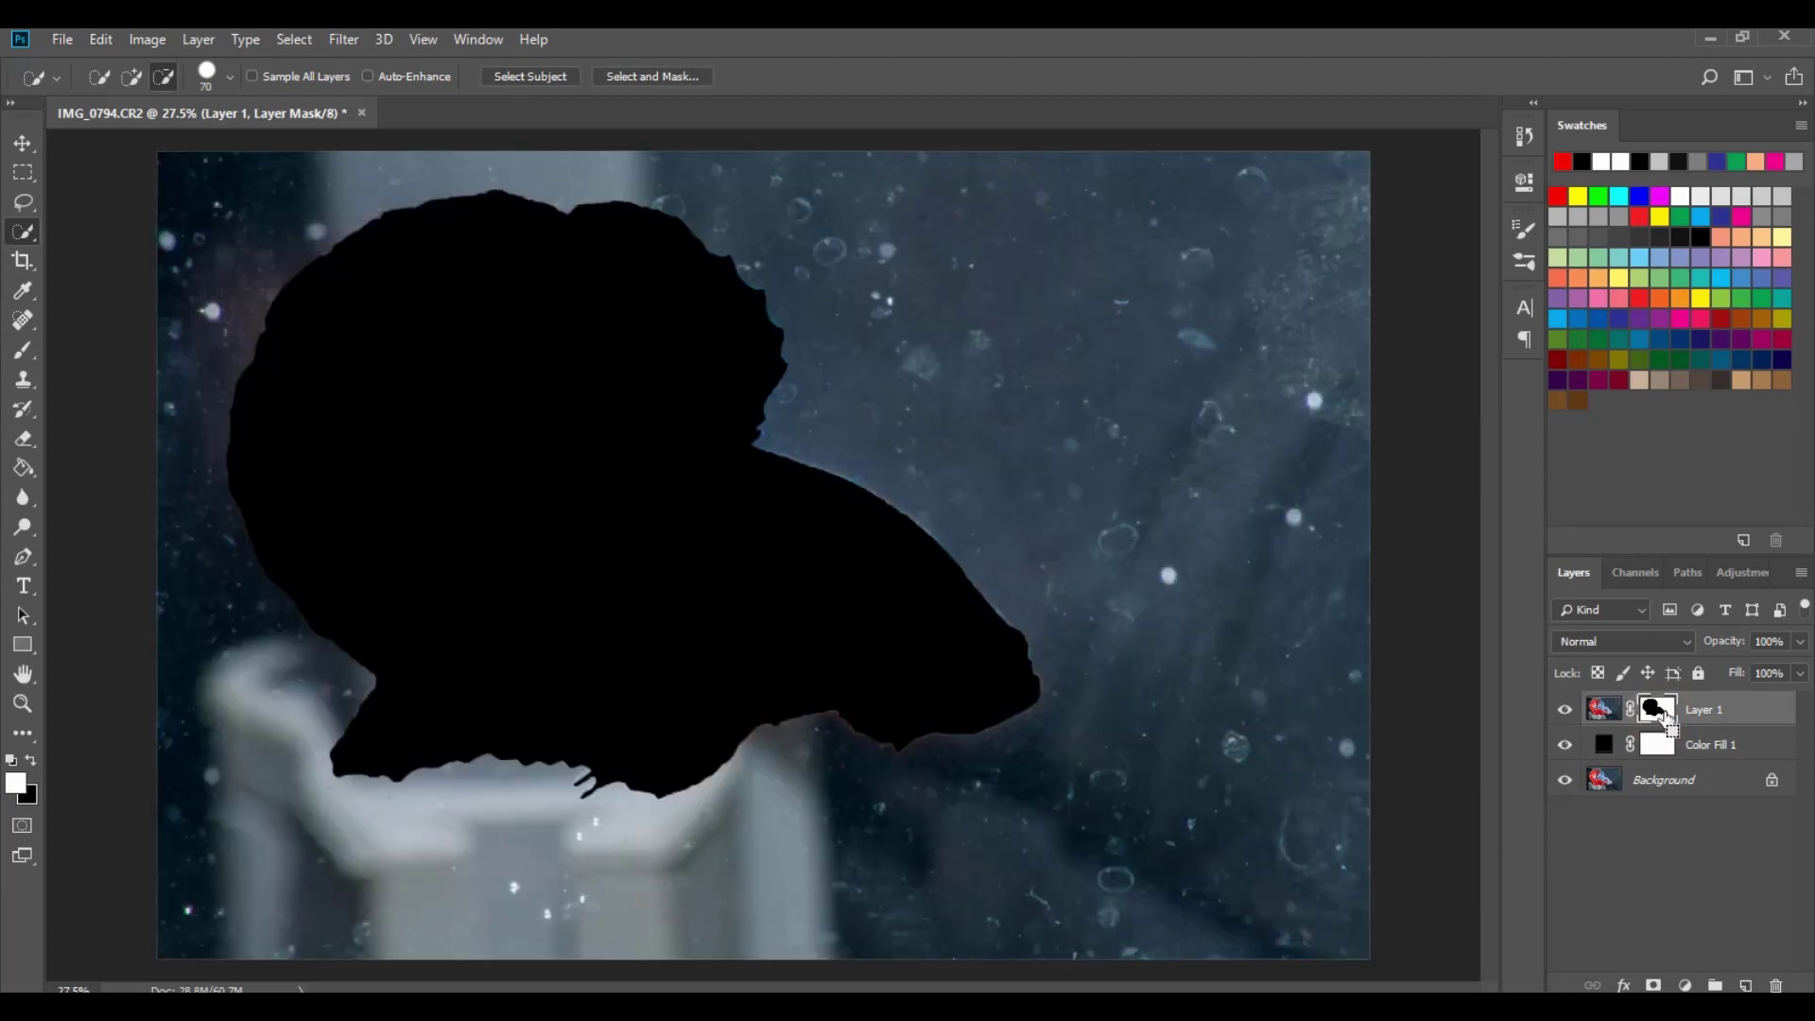
pyautogui.hotkey('ctrl', 'i')
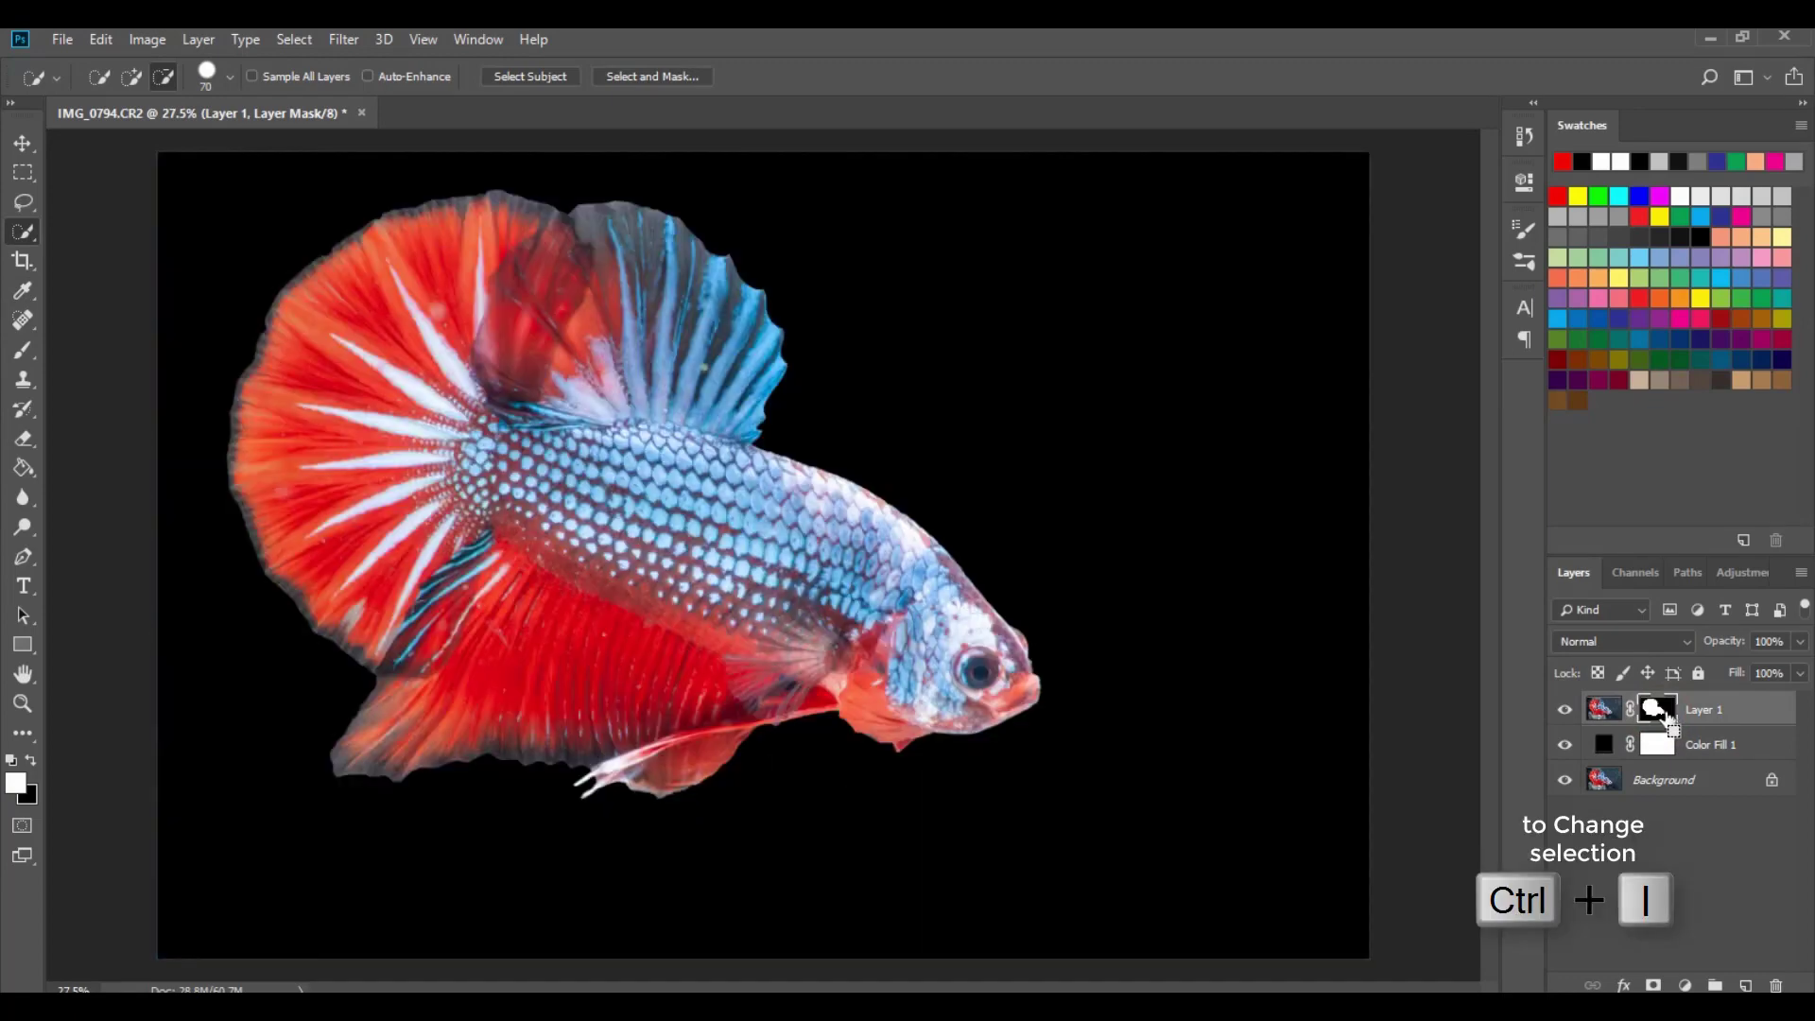
pyautogui.hotkey('ctrl', 'i')
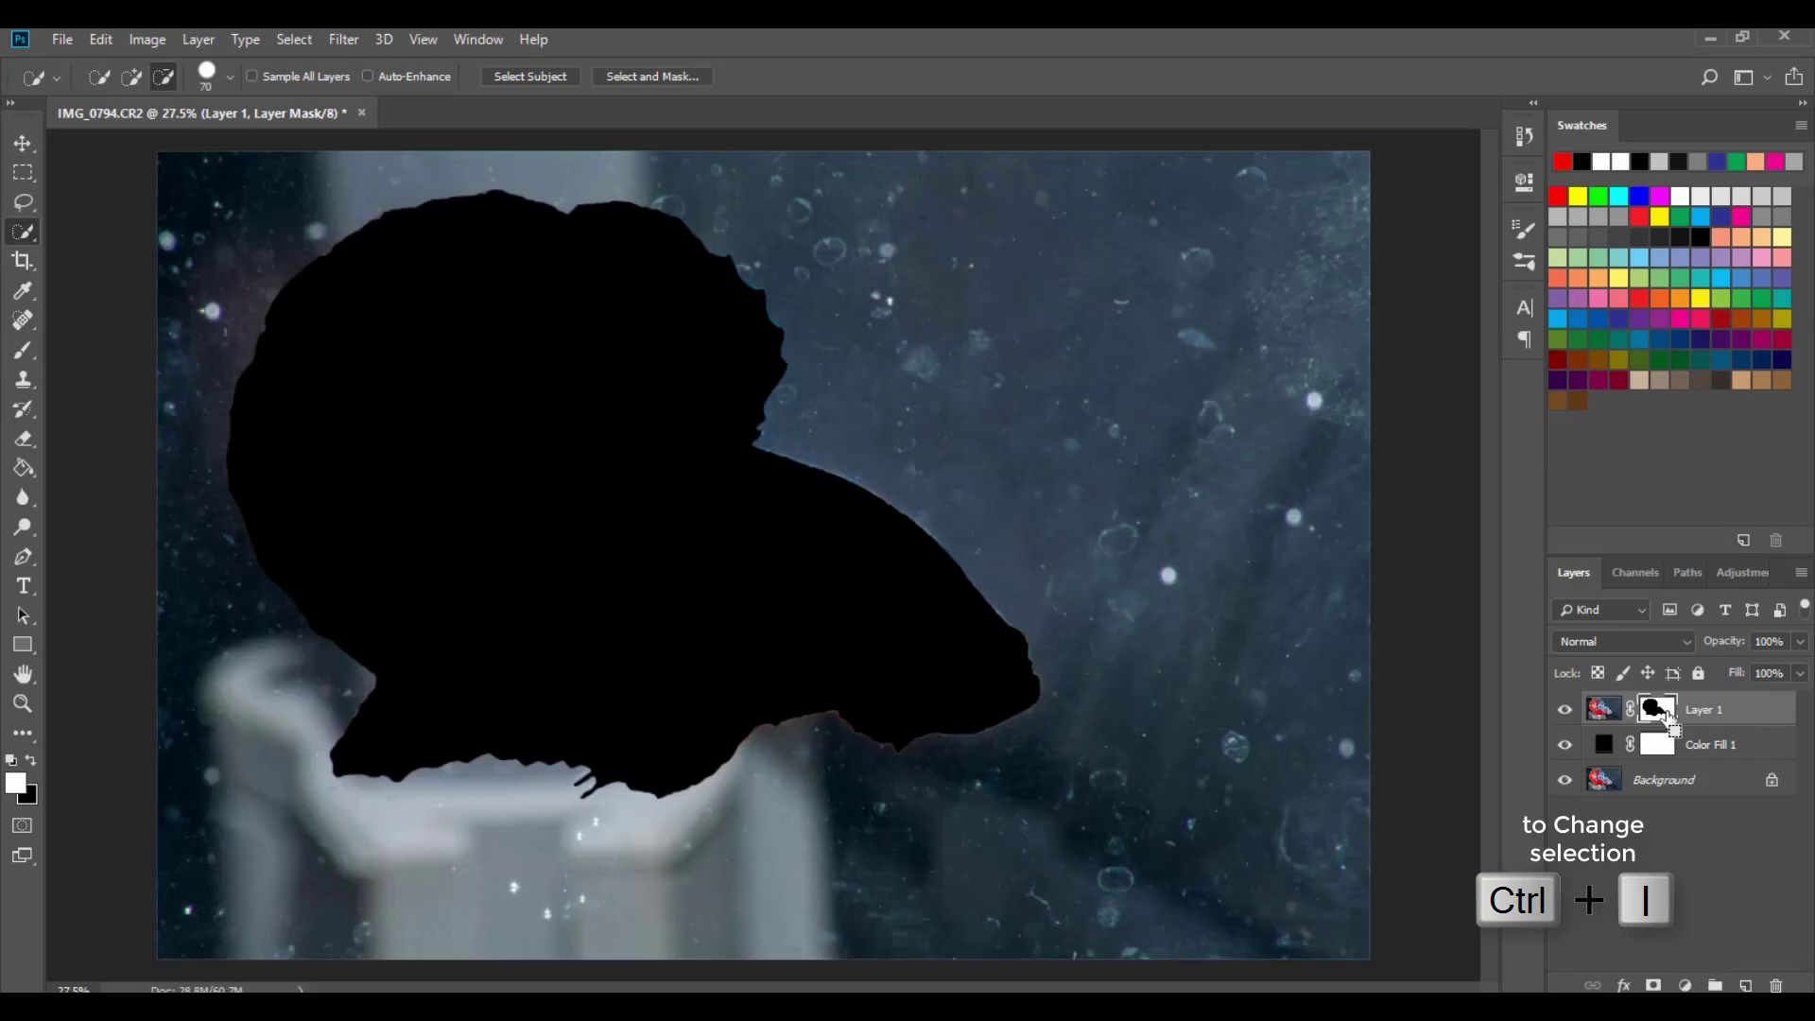
pyautogui.hotkey('ctrl', 'i')
# - Free-transform the fish image on Layer 1, scaling it proportionally to about 94.75% and centring its frame on the canvas
pyautogui.hotkey('ctrl', '-')
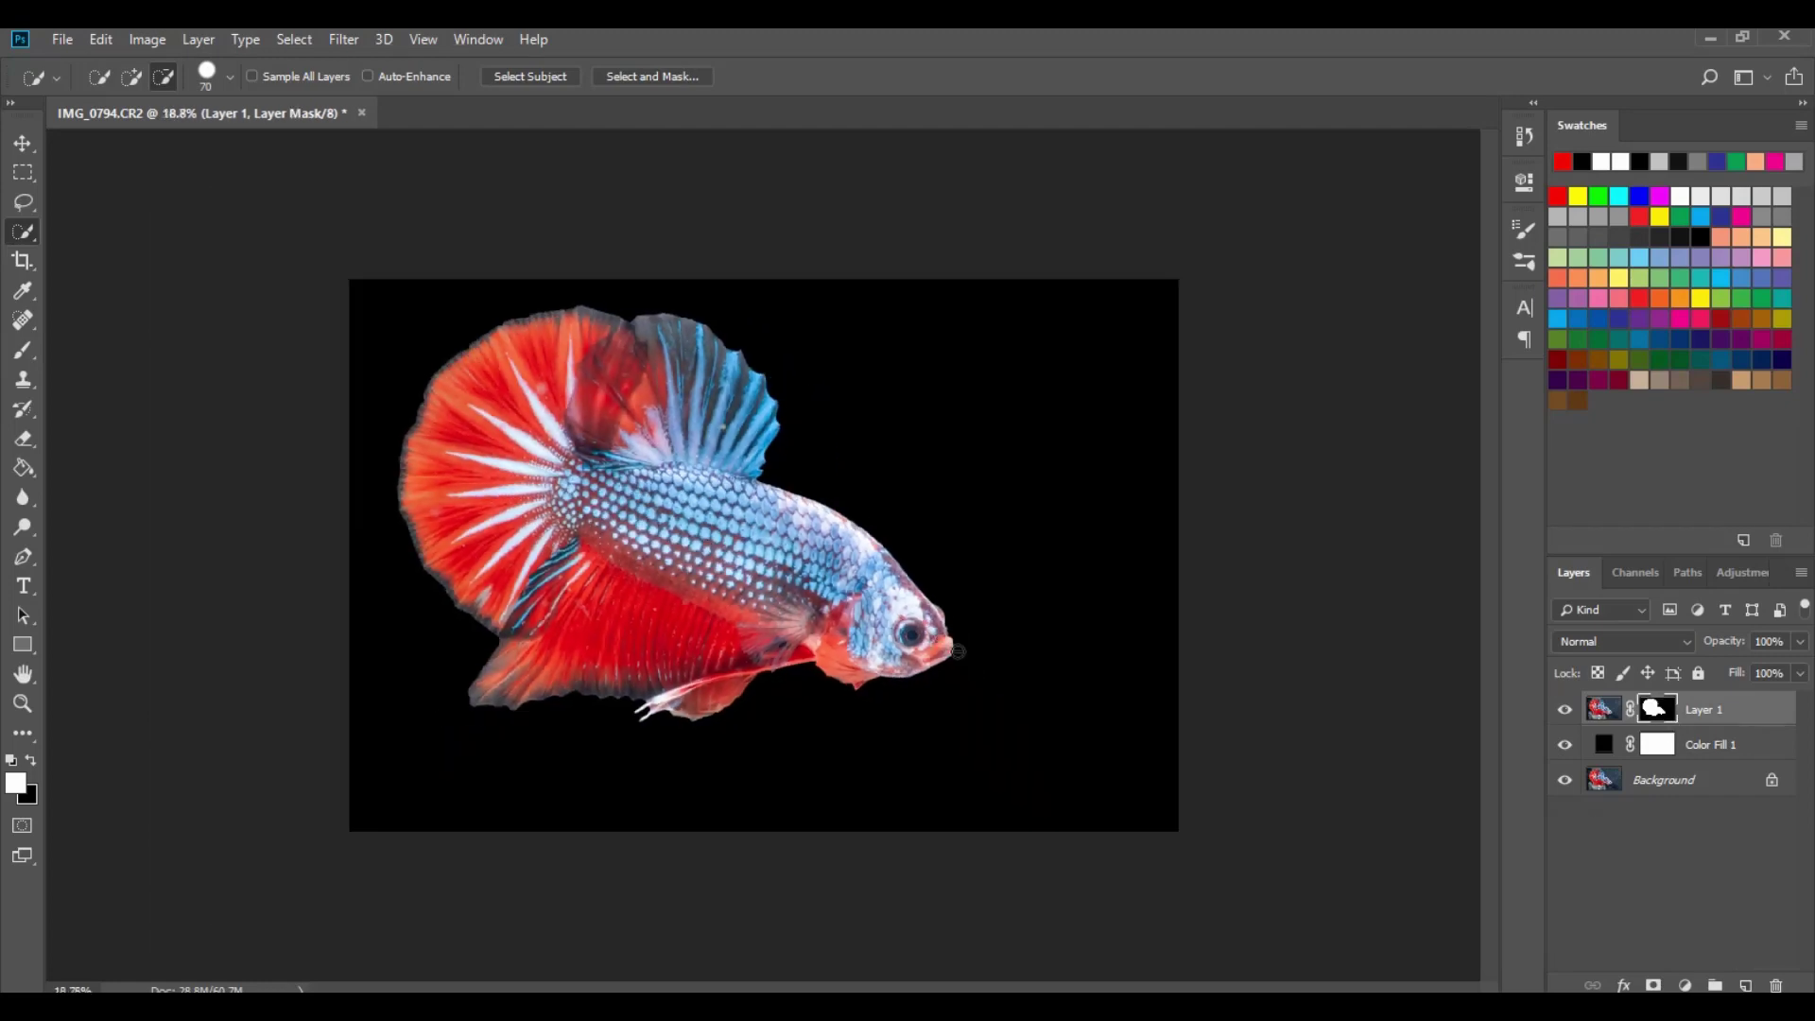
pyautogui.click(1610, 710)
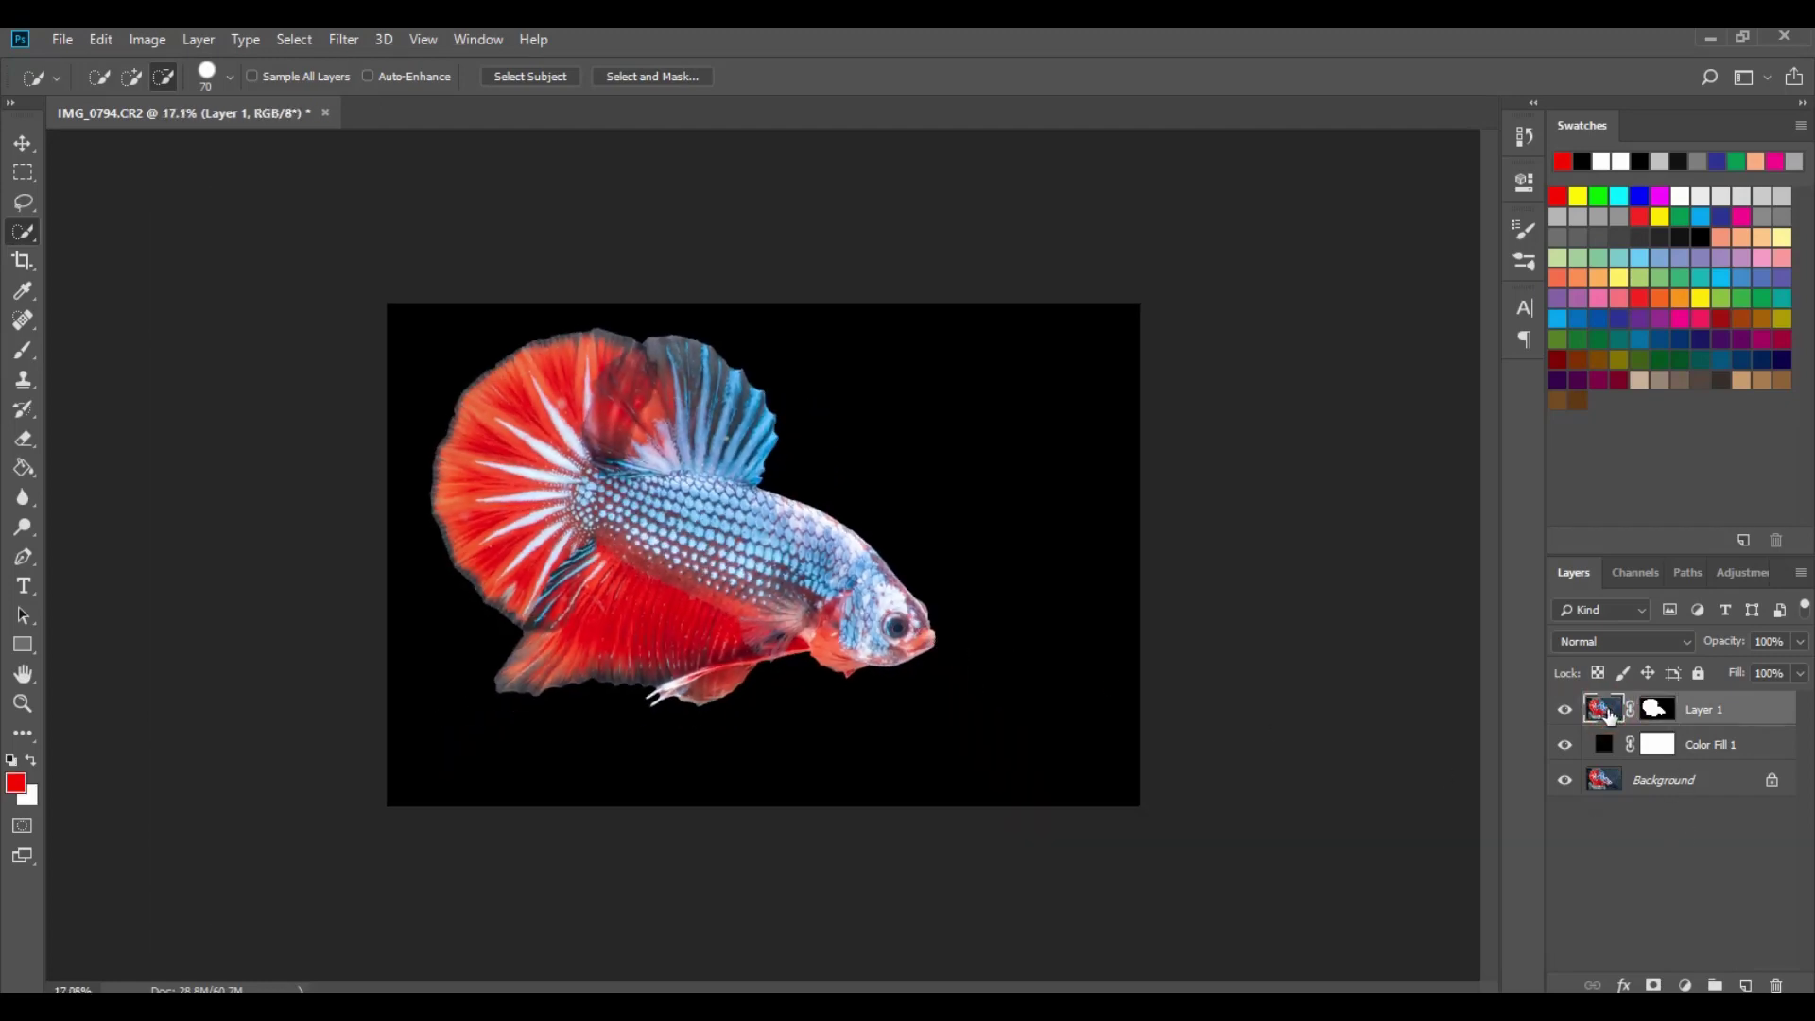
pyautogui.hotkey('ctrl', 't')
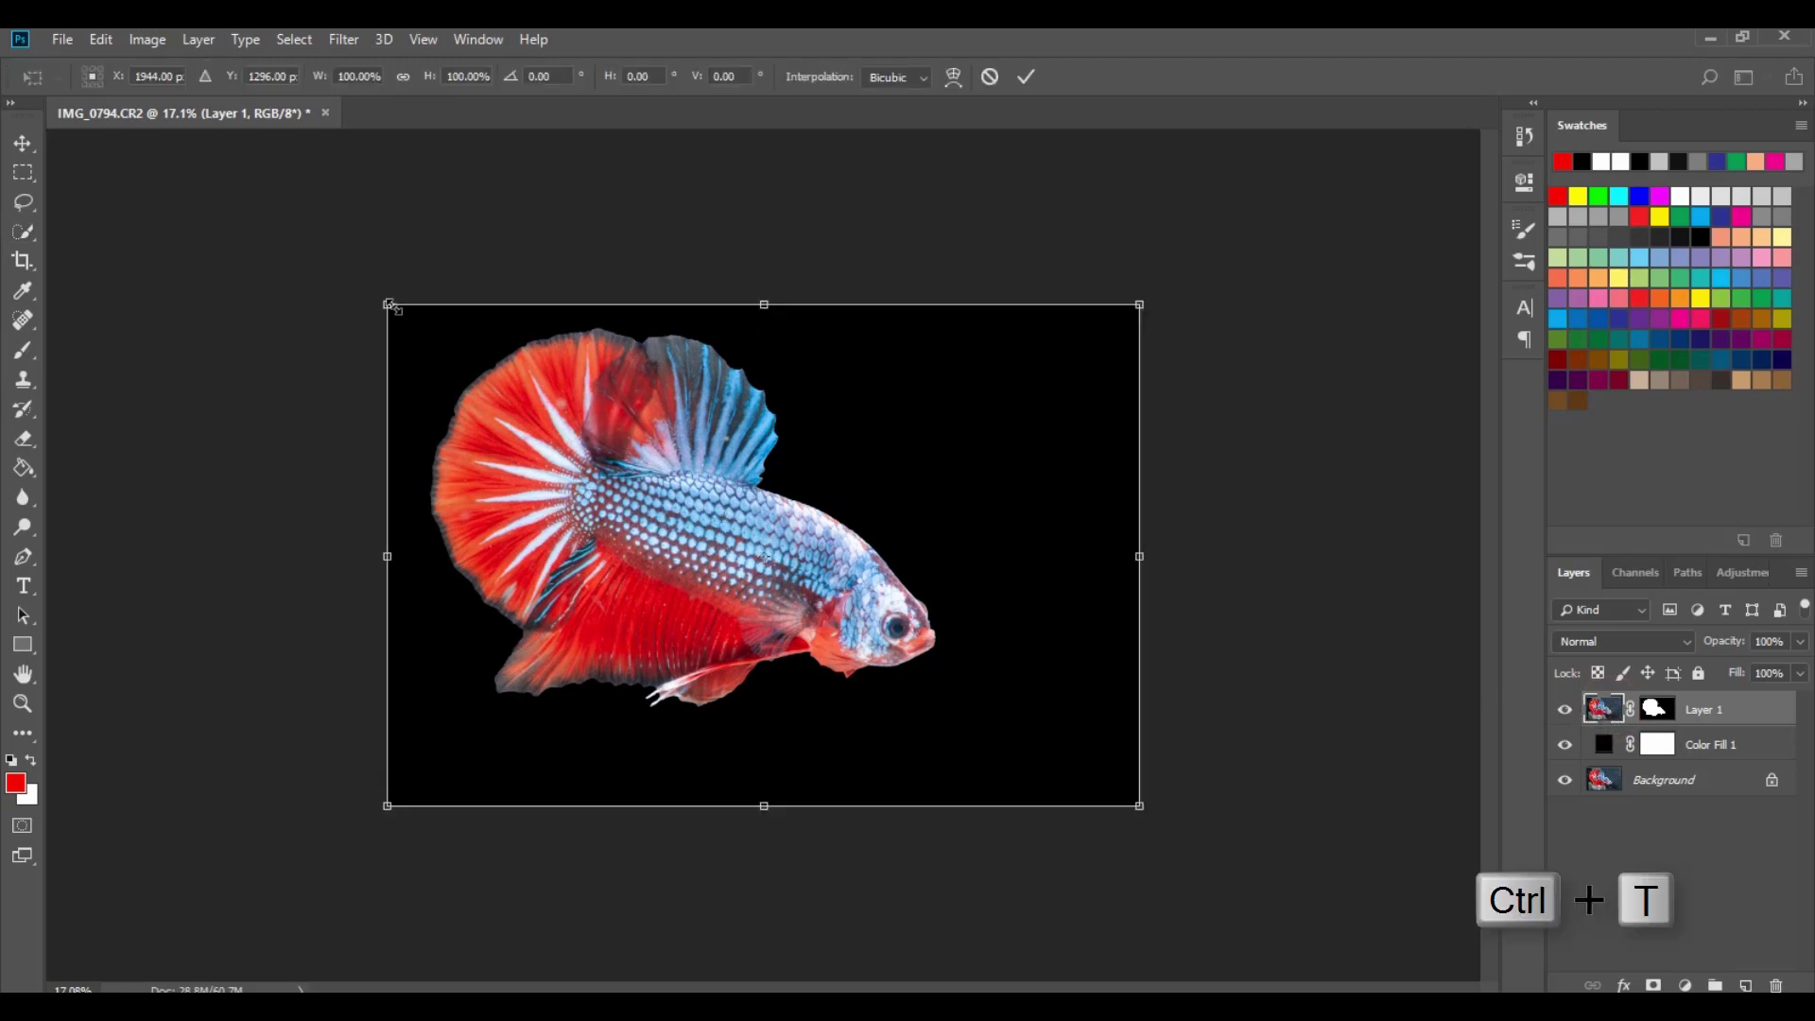
pyautogui.moveTo(389, 304); pyautogui.dragTo(495, 379)
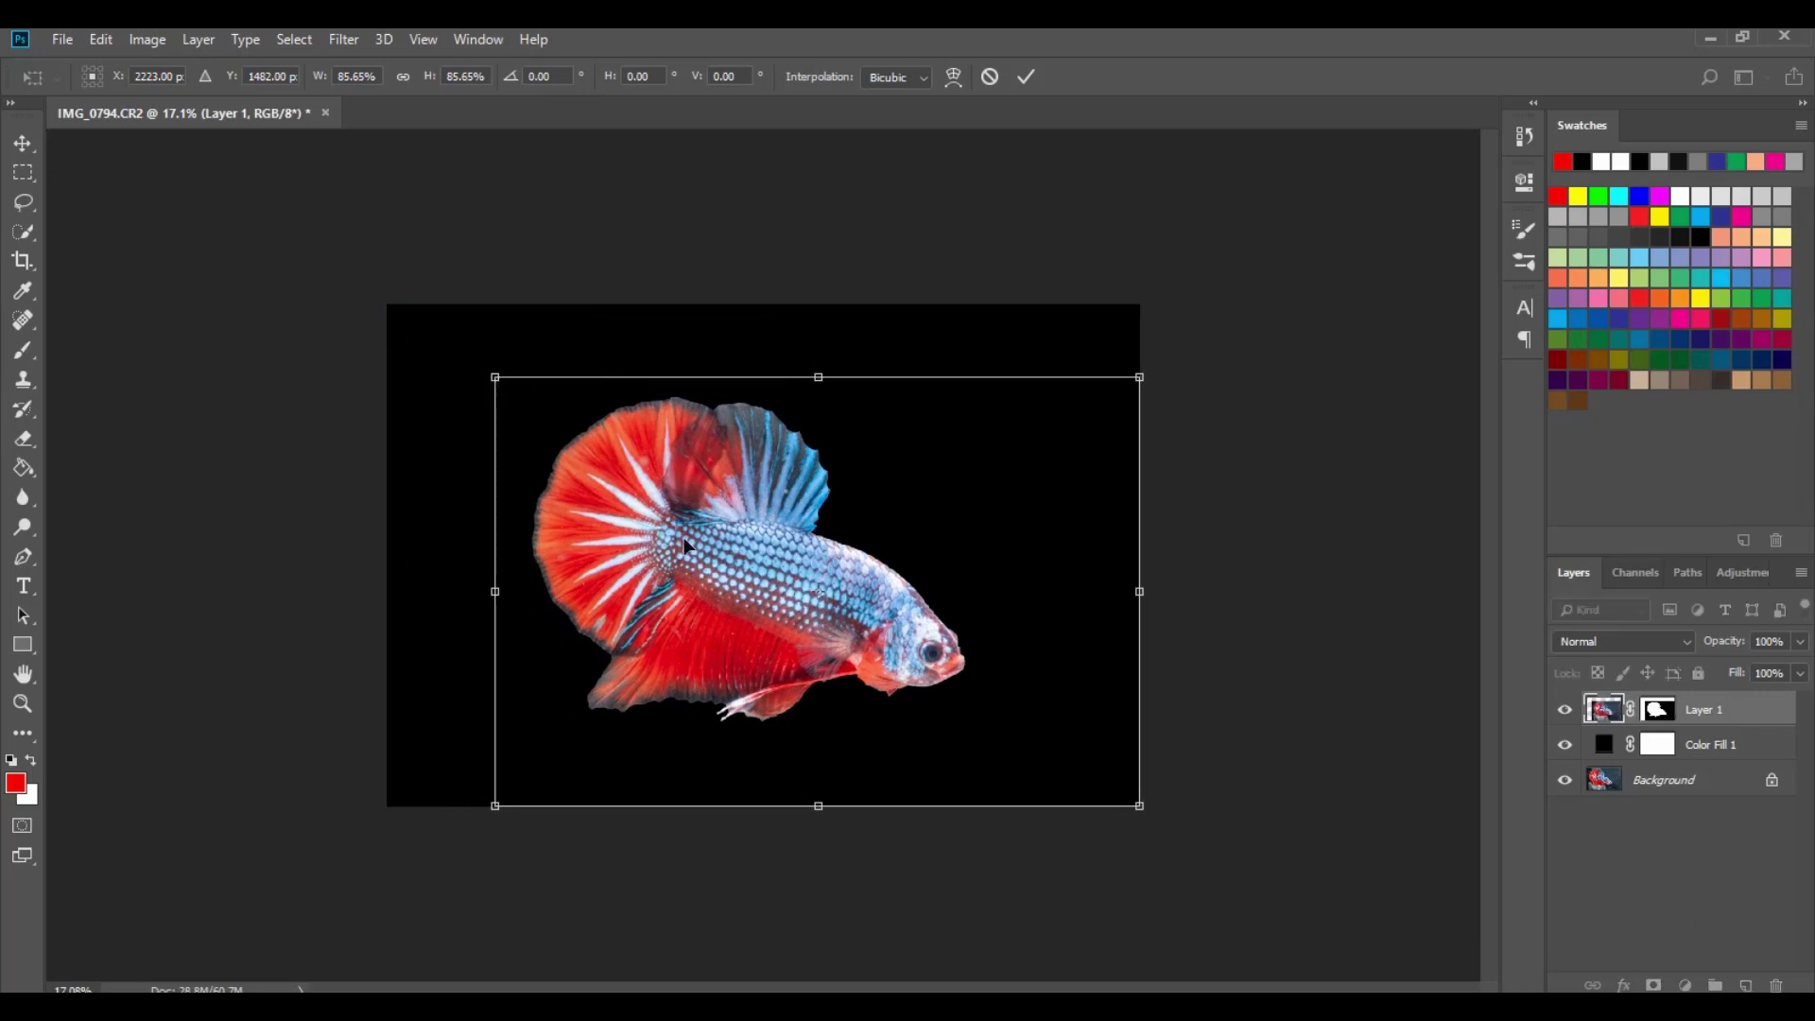
pyautogui.moveTo(757, 557); pyautogui.dragTo(696, 522)
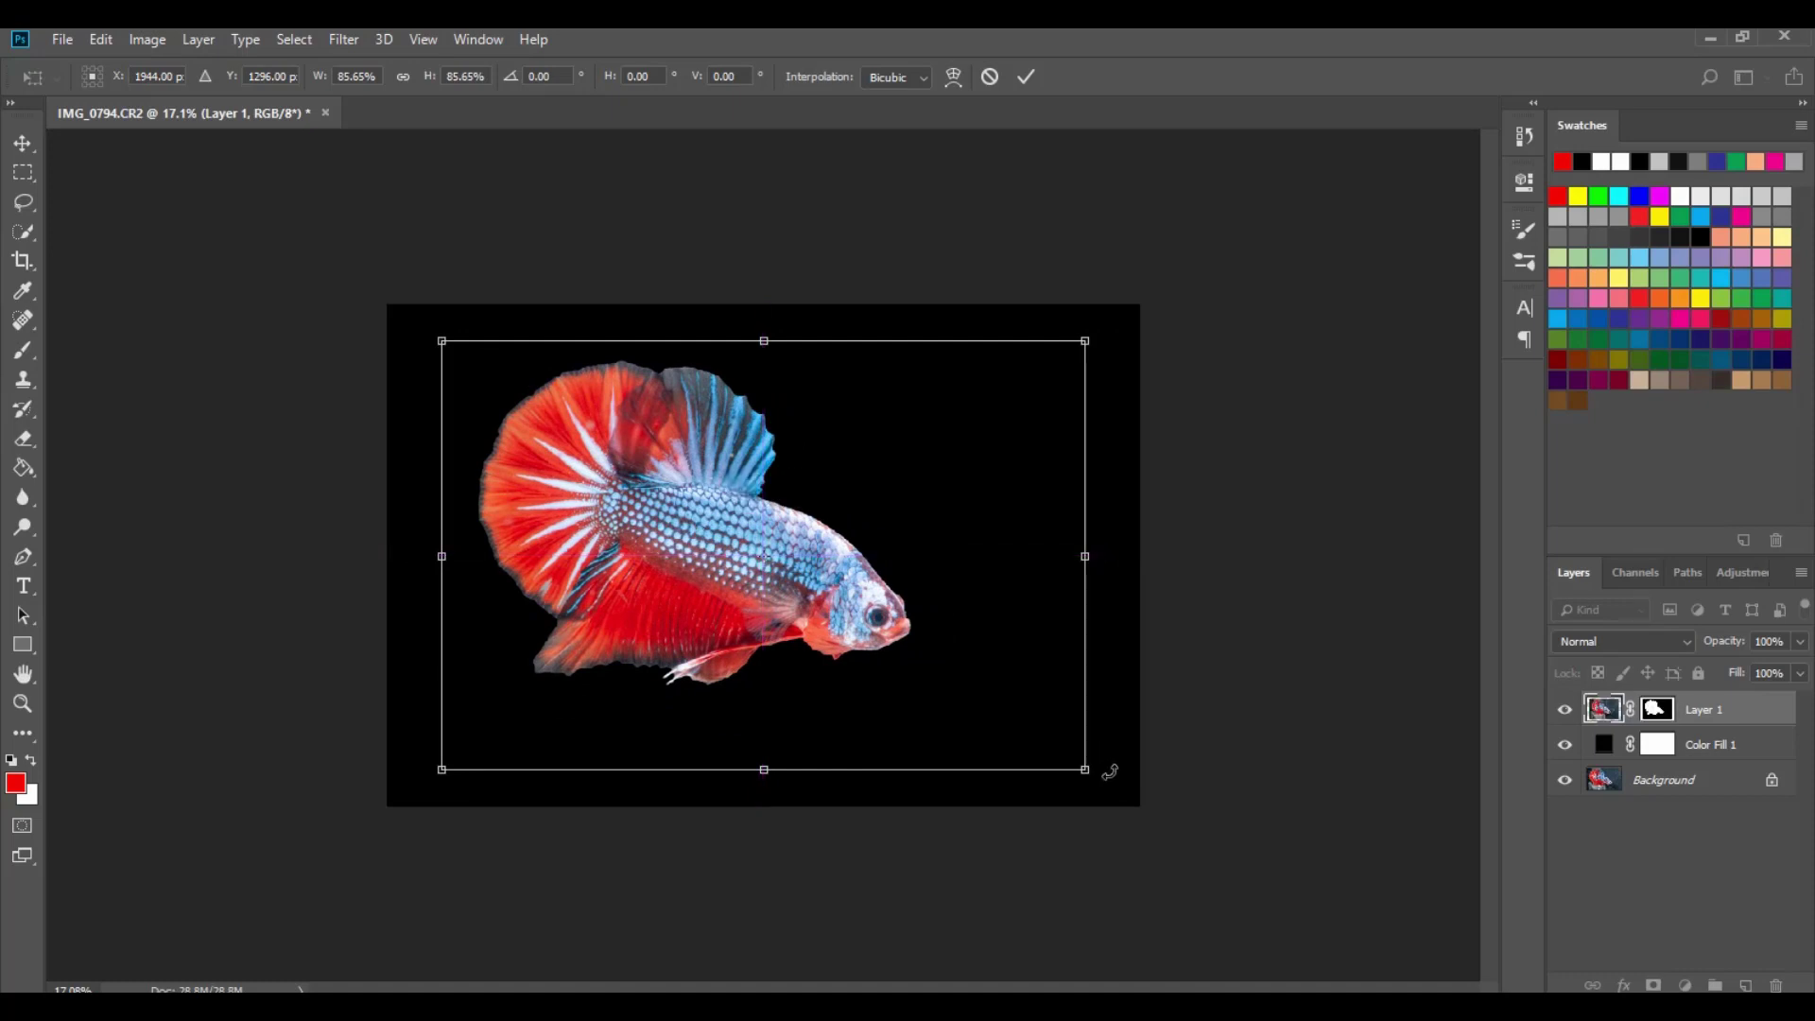
pyautogui.moveTo(1085, 769); pyautogui.dragTo(1115, 799)
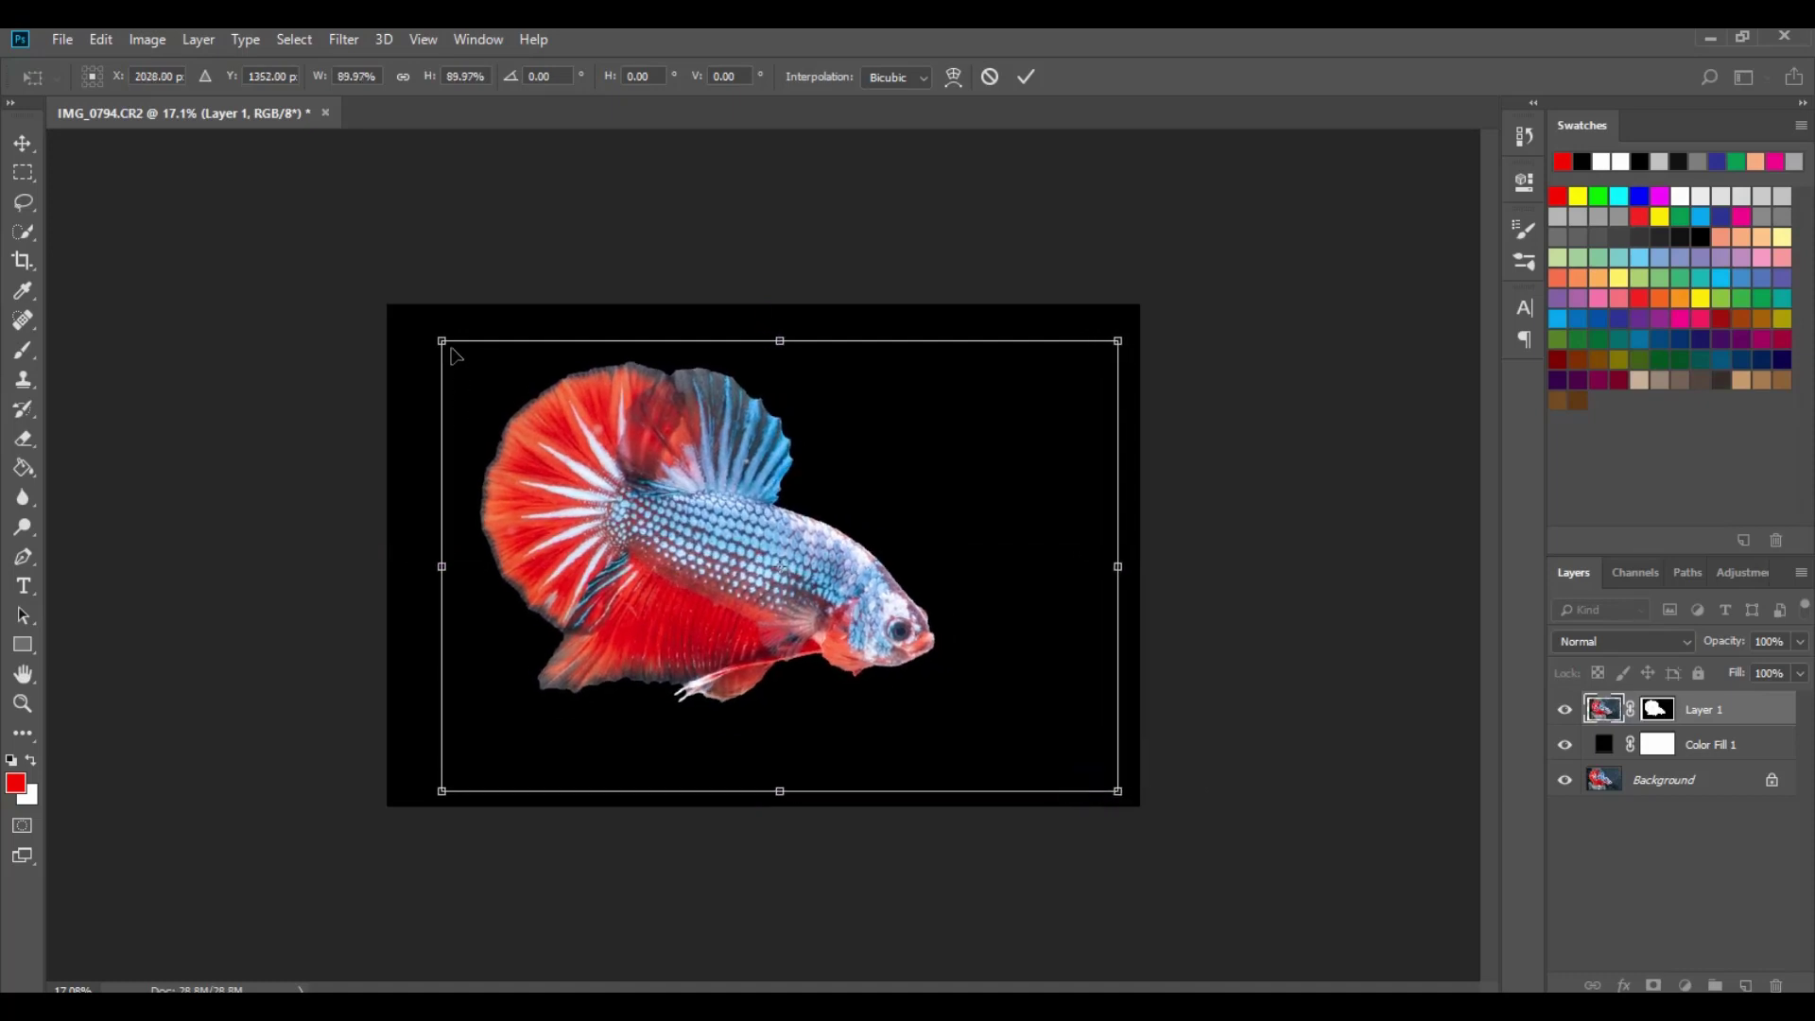
pyautogui.moveTo(441, 341); pyautogui.dragTo(405, 326)
pyautogui.moveTo(765, 525); pyautogui.dragTo(786, 525)
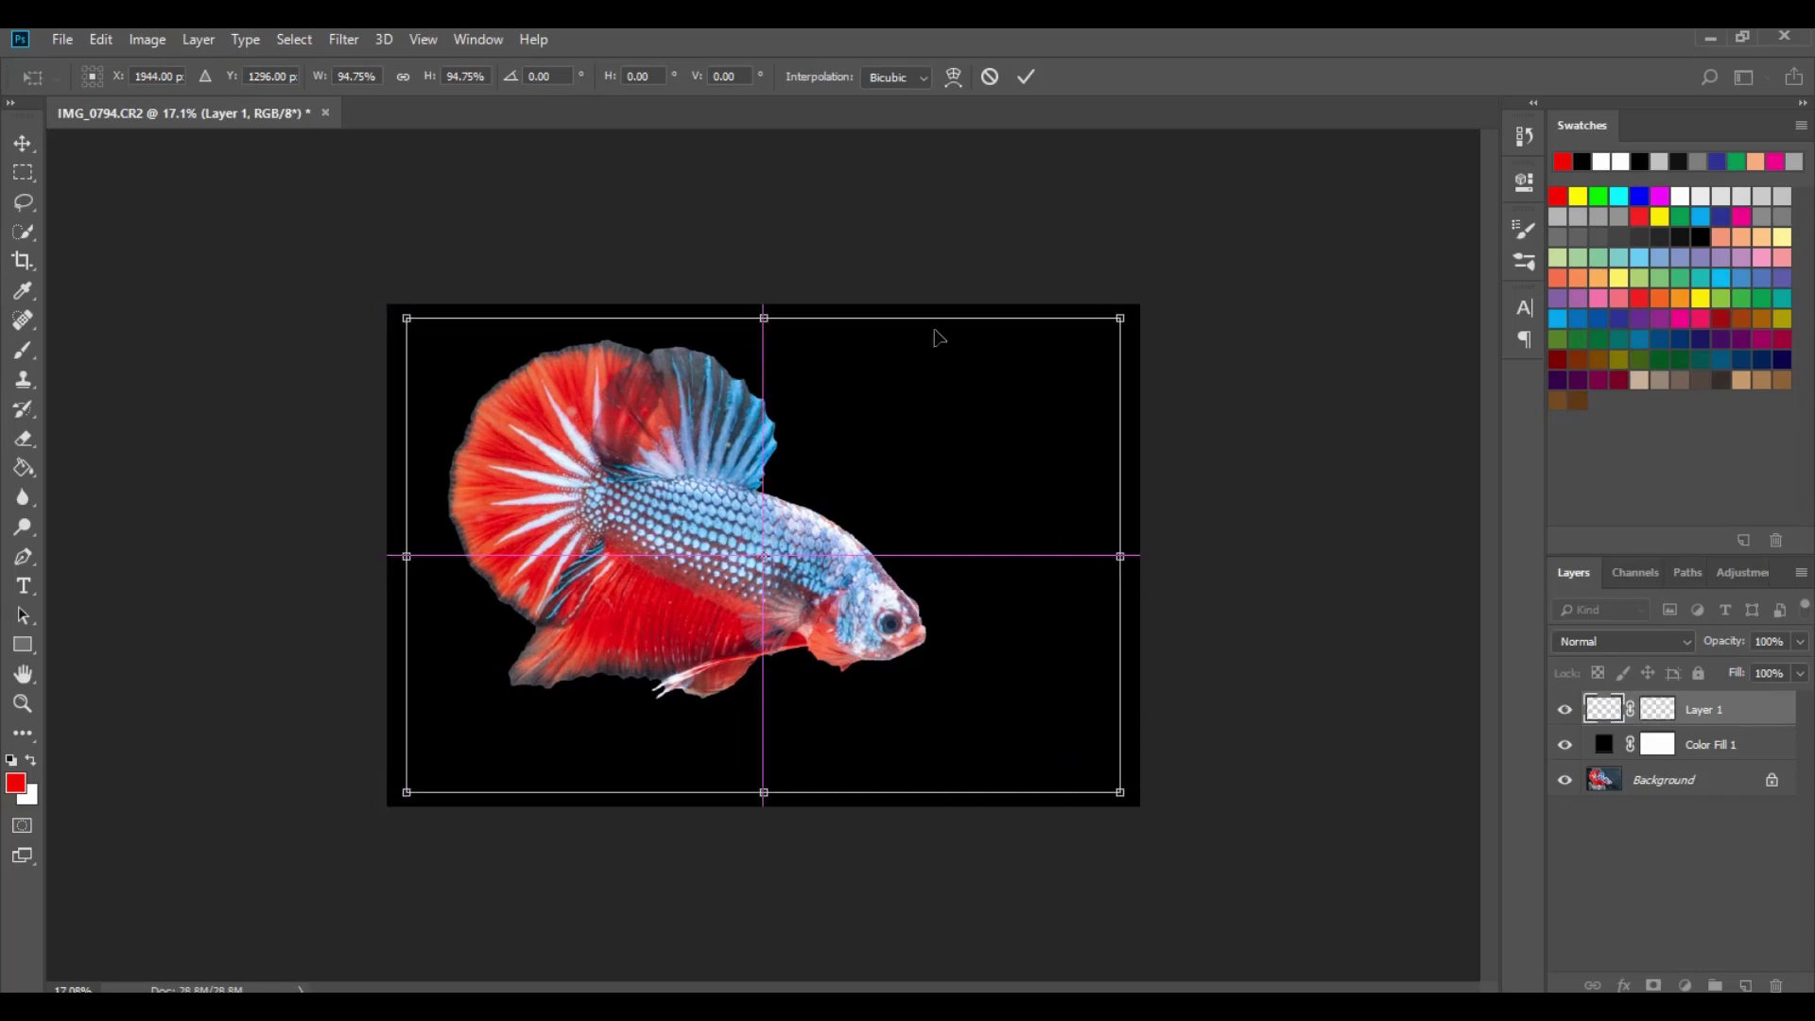
pyautogui.click(1026, 76)
pyautogui.press('w')
# - Move the fish slightly right and down with the Move tool to balance it on the black canvas
pyautogui.scroll(-5, 879, 471)
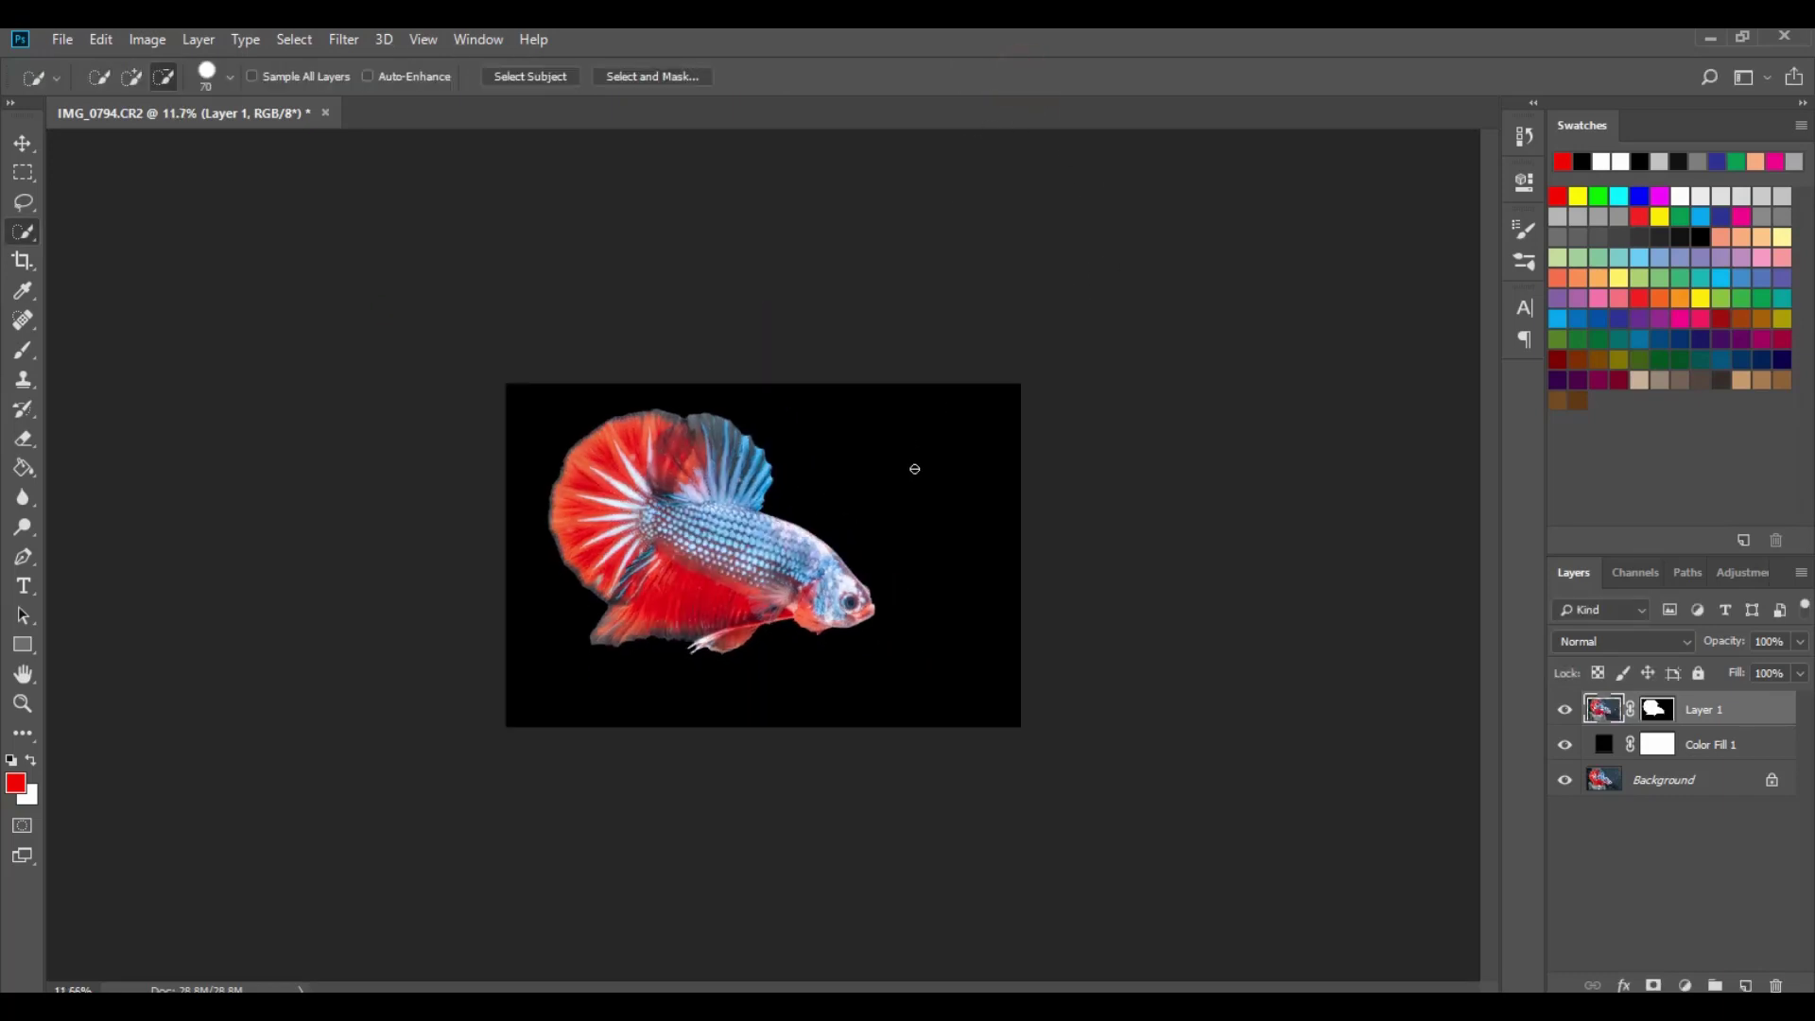
pyautogui.scroll(5, 799, 495)
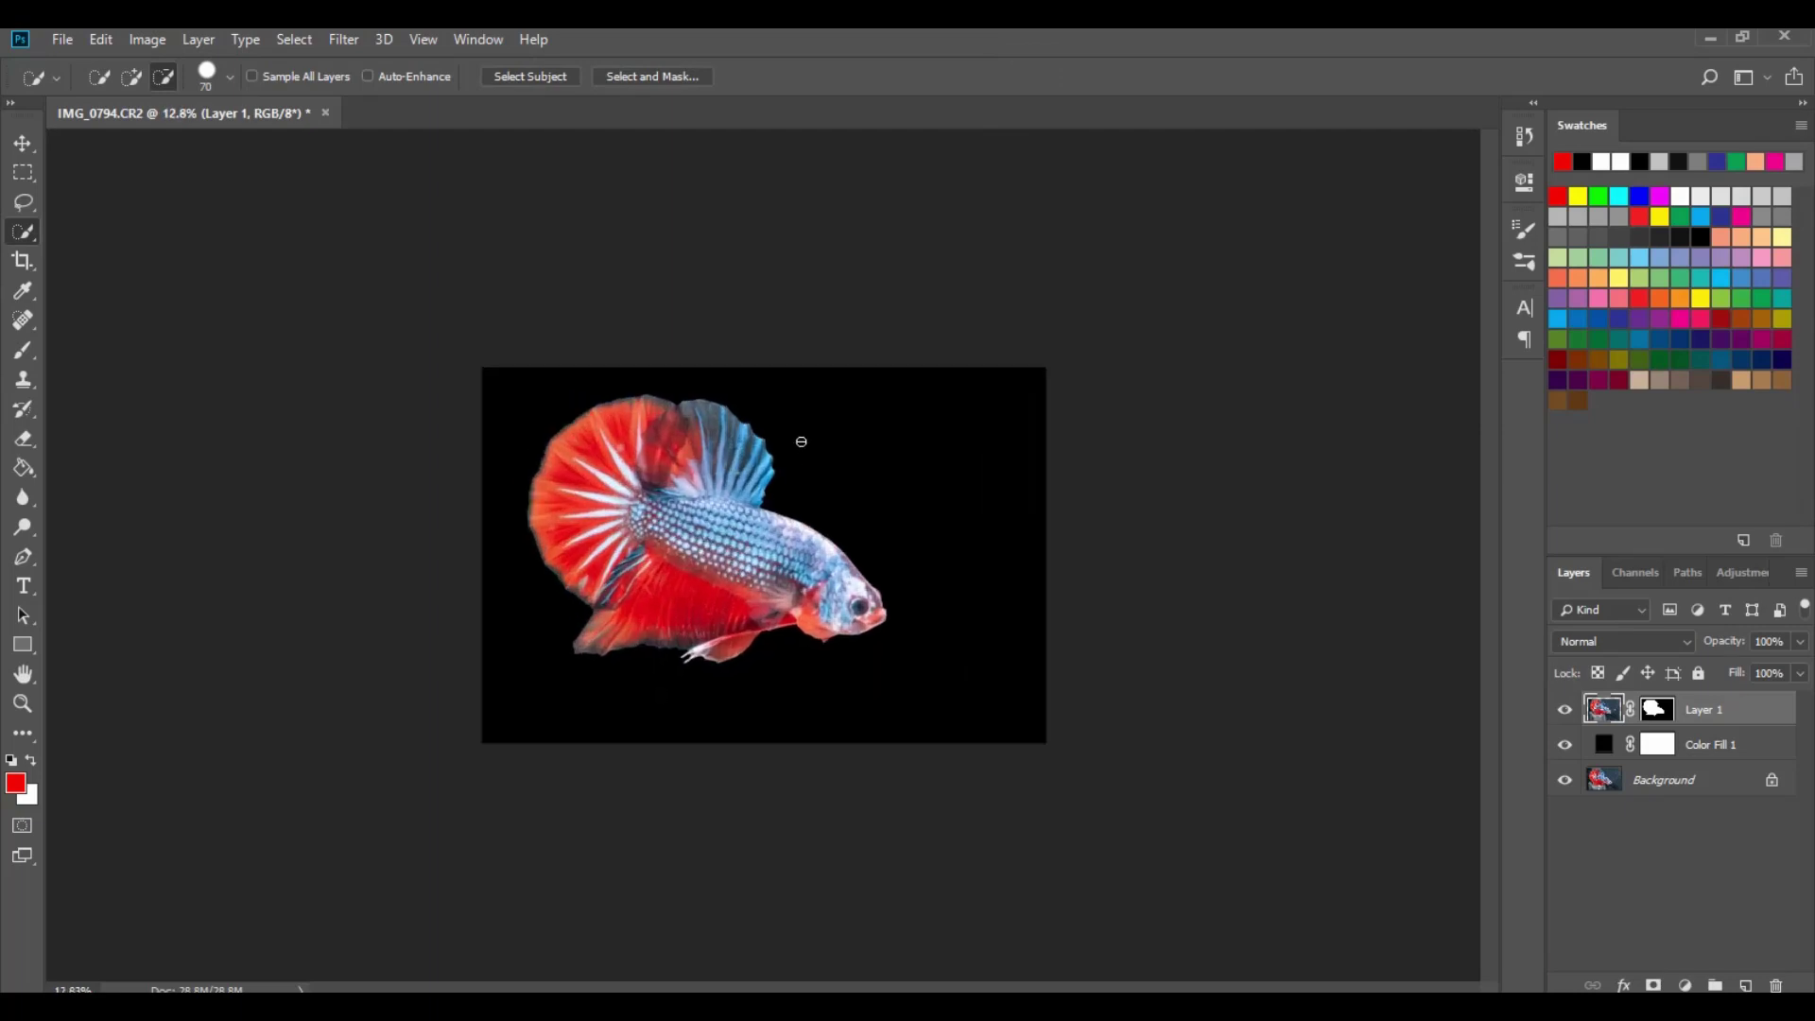
pyautogui.scroll(-1, 809, 448)
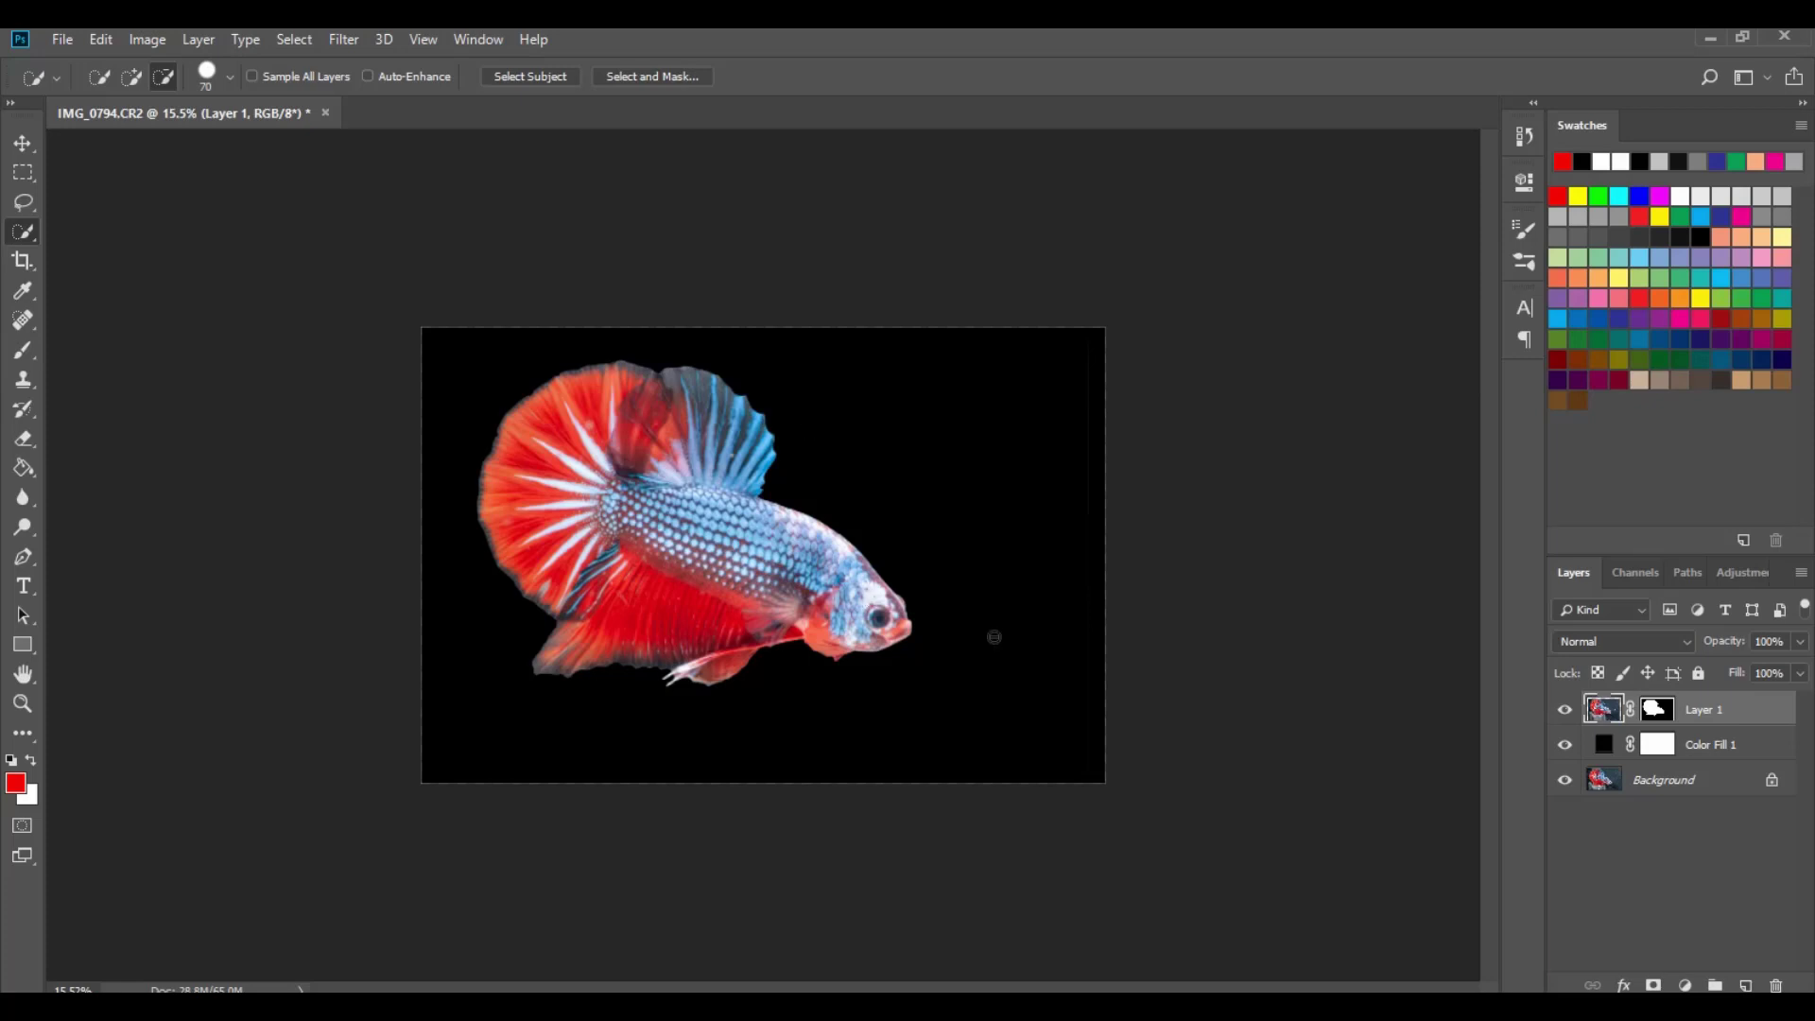
pyautogui.click(23, 143)
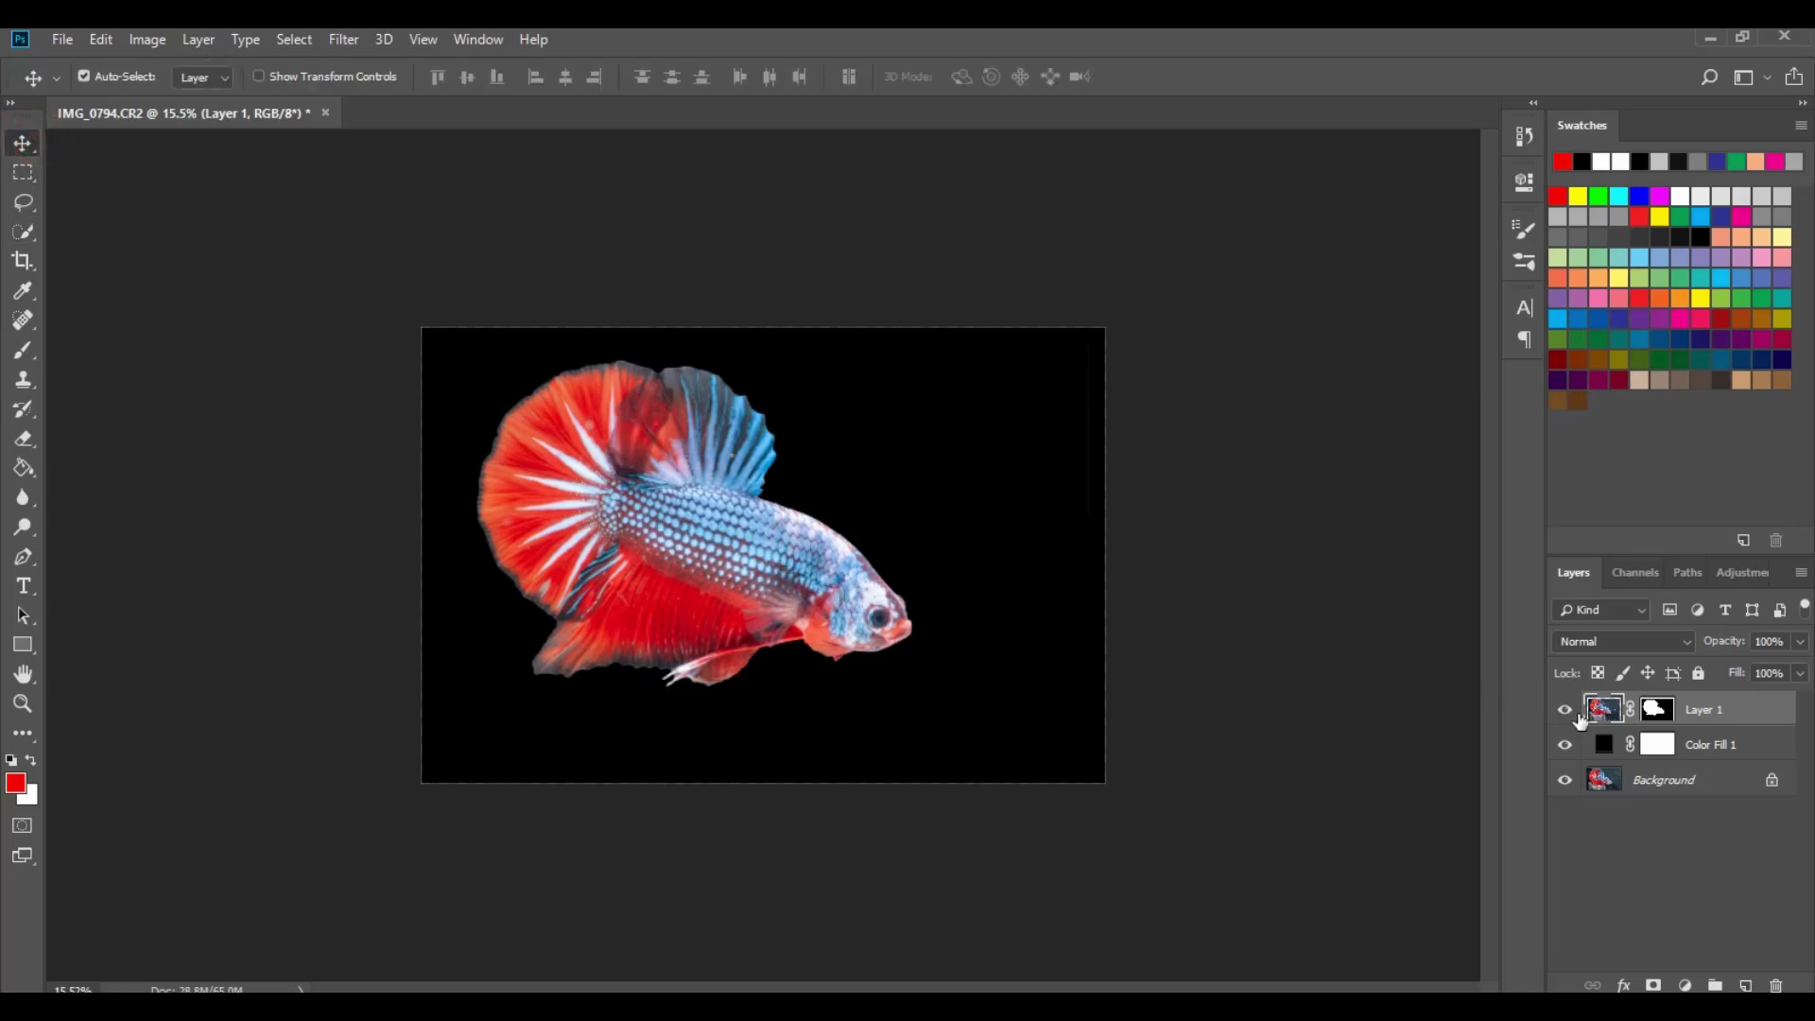
pyautogui.moveTo(650, 559); pyautogui.dragTo(700, 581)
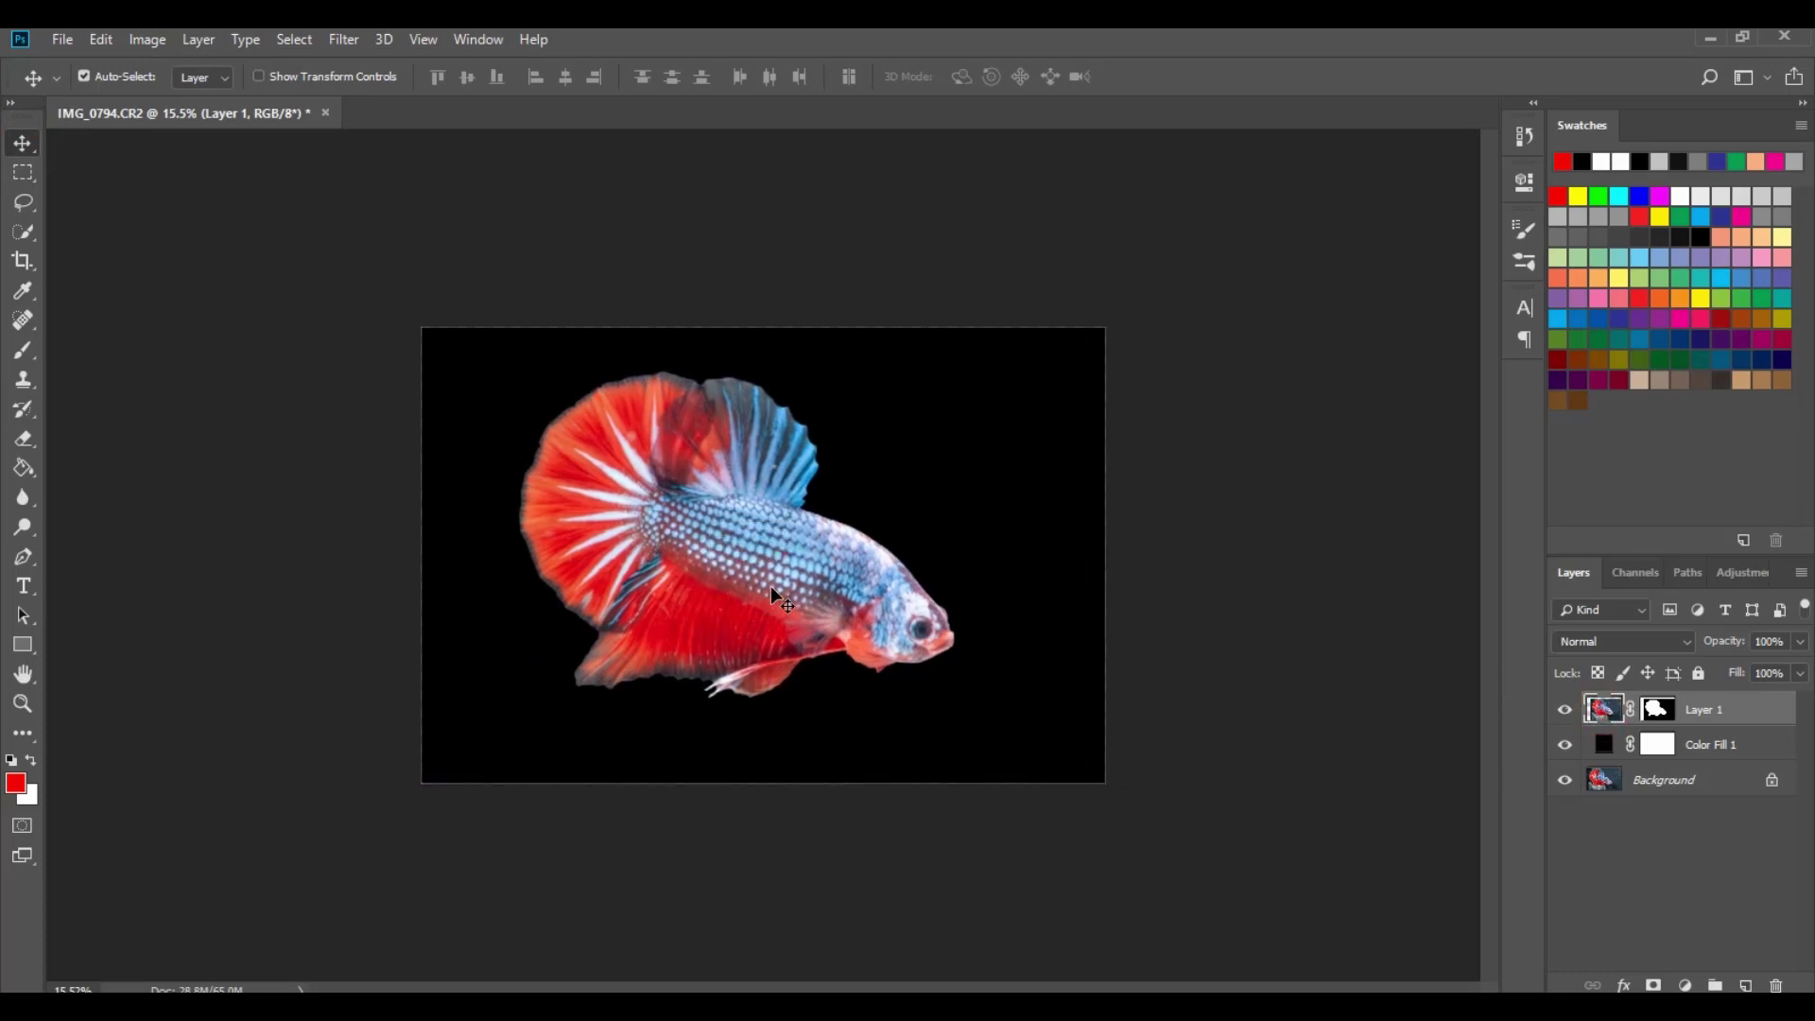
pyautogui.hotkey('ctrl', '+')
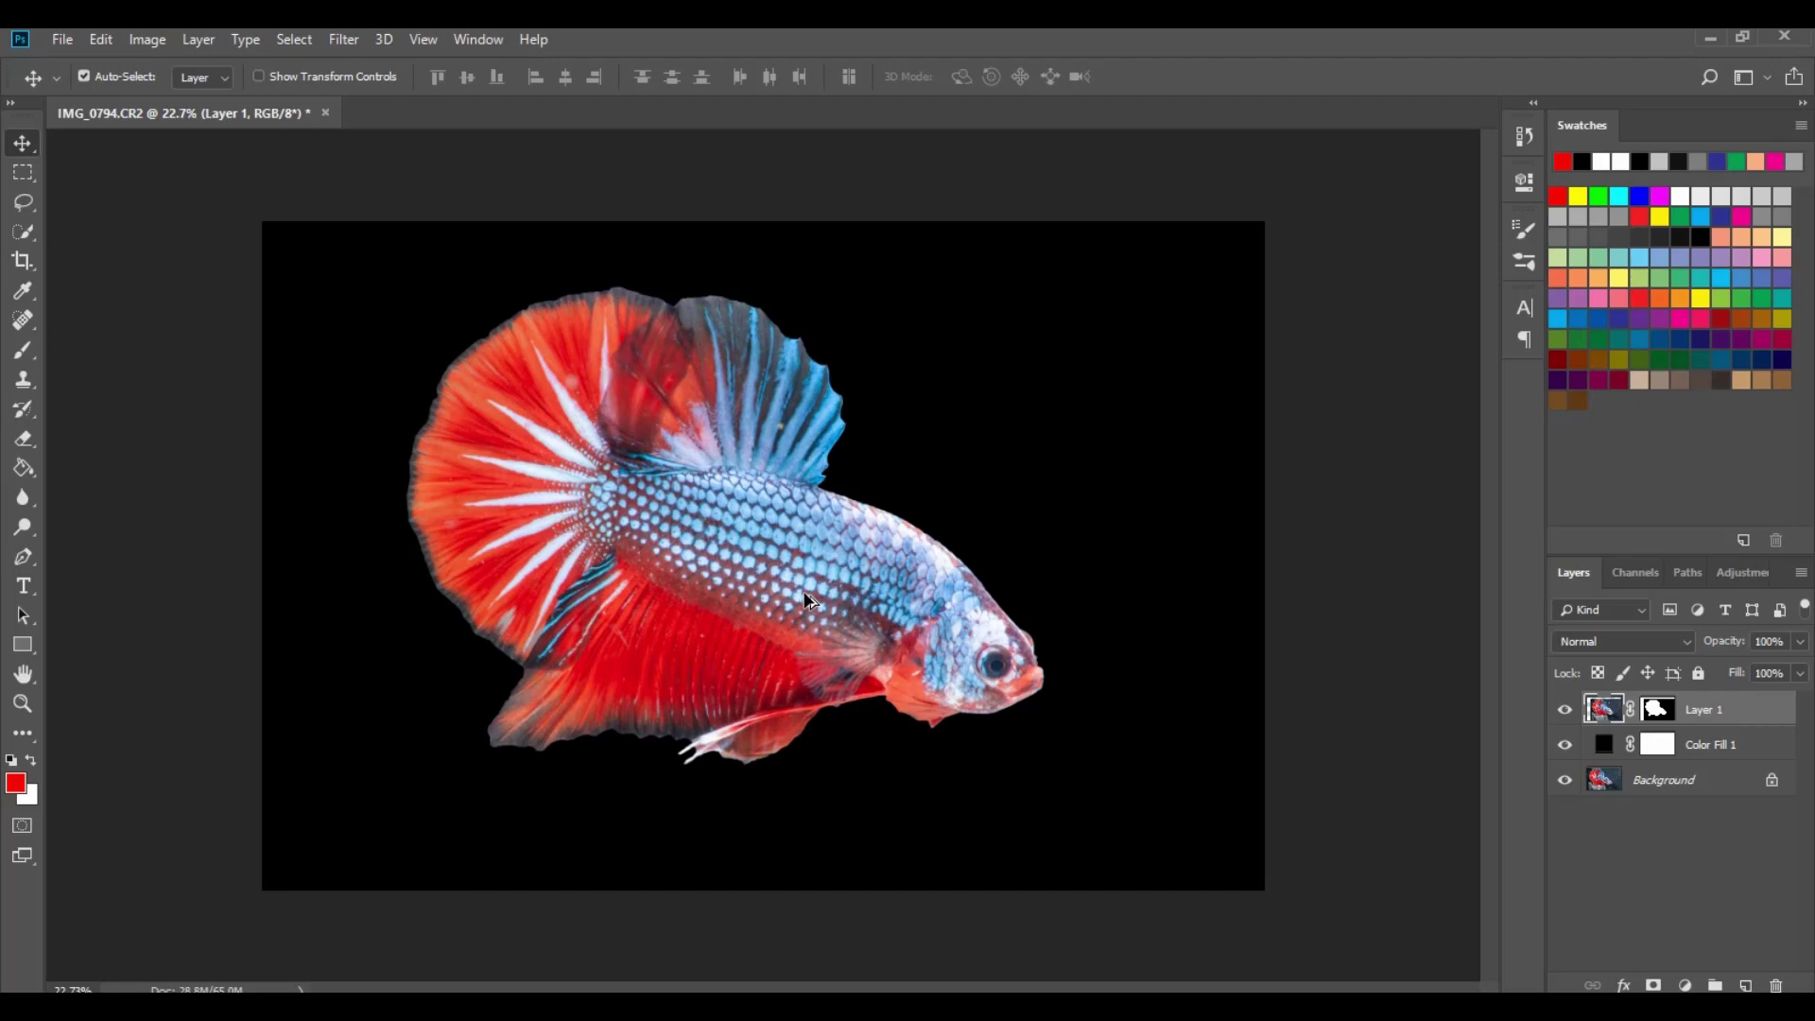
pyautogui.hotkey('ctrl', '-')
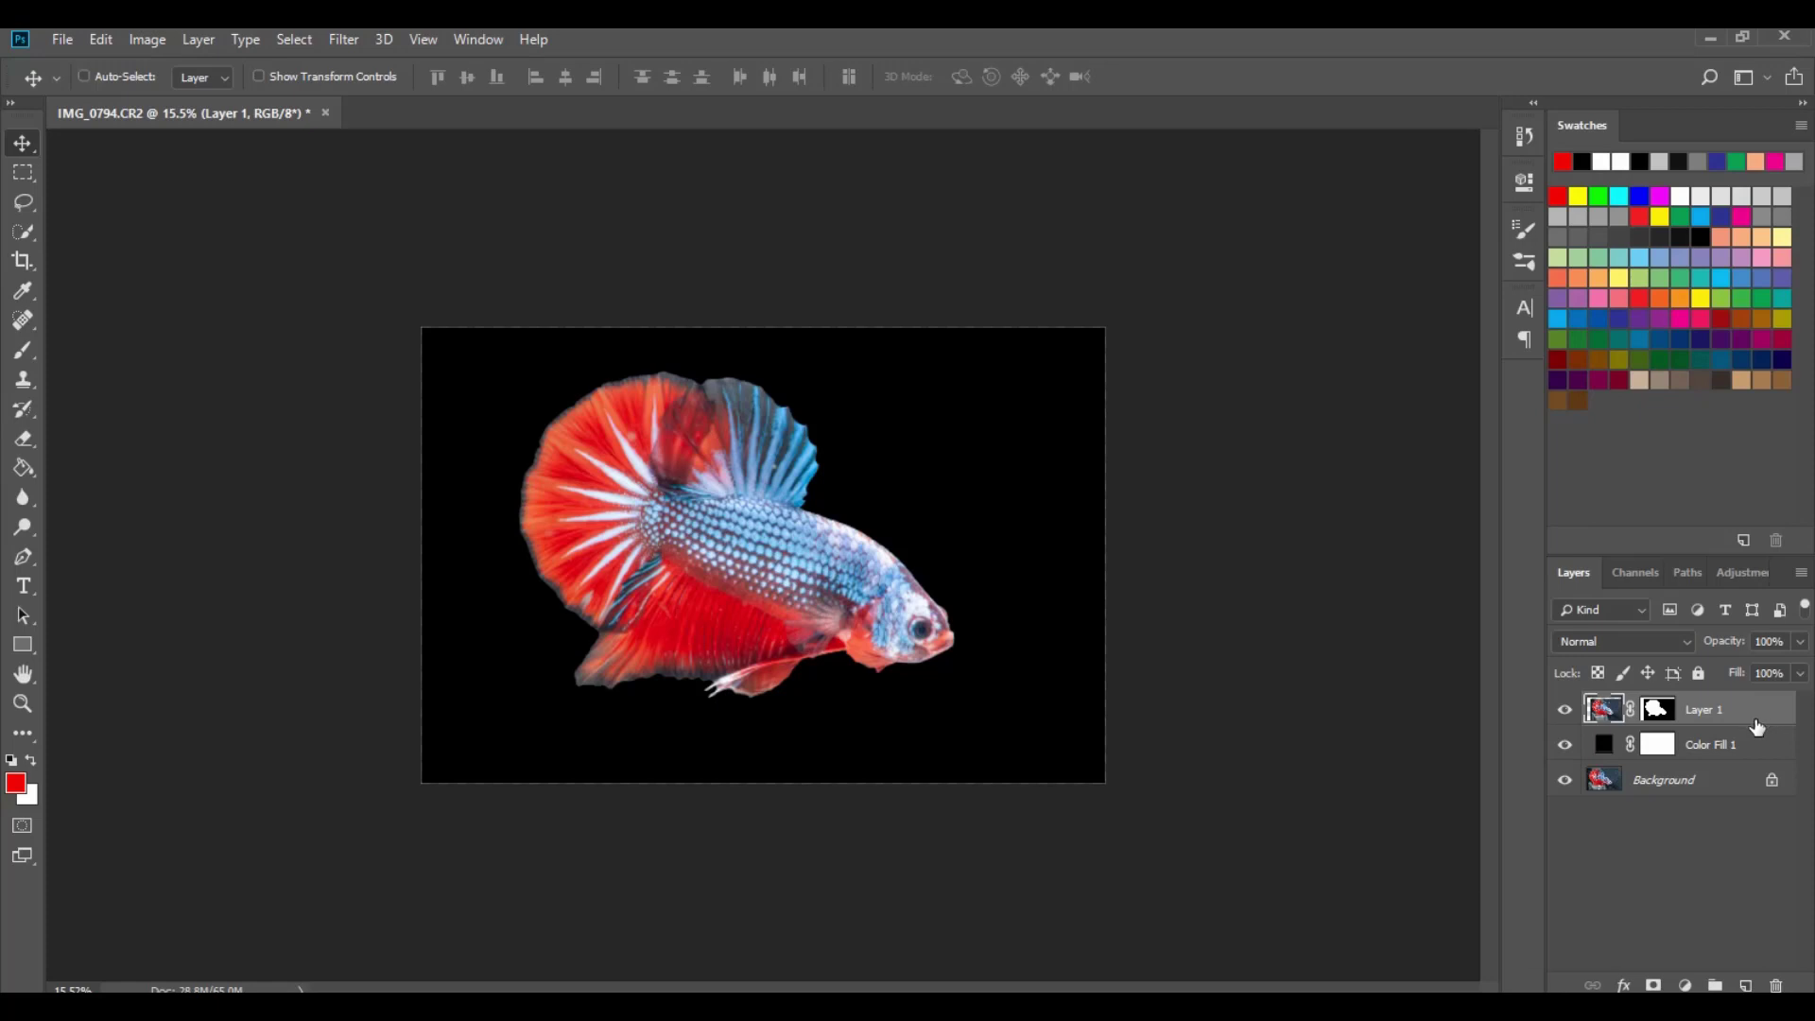
# - Stamp all visible layers into a new layer on top and open the Nik Collection filter Color Efex Pro 4 on it
pyautogui.hotkey('ctrl', 'alt', 'shift', 'e')
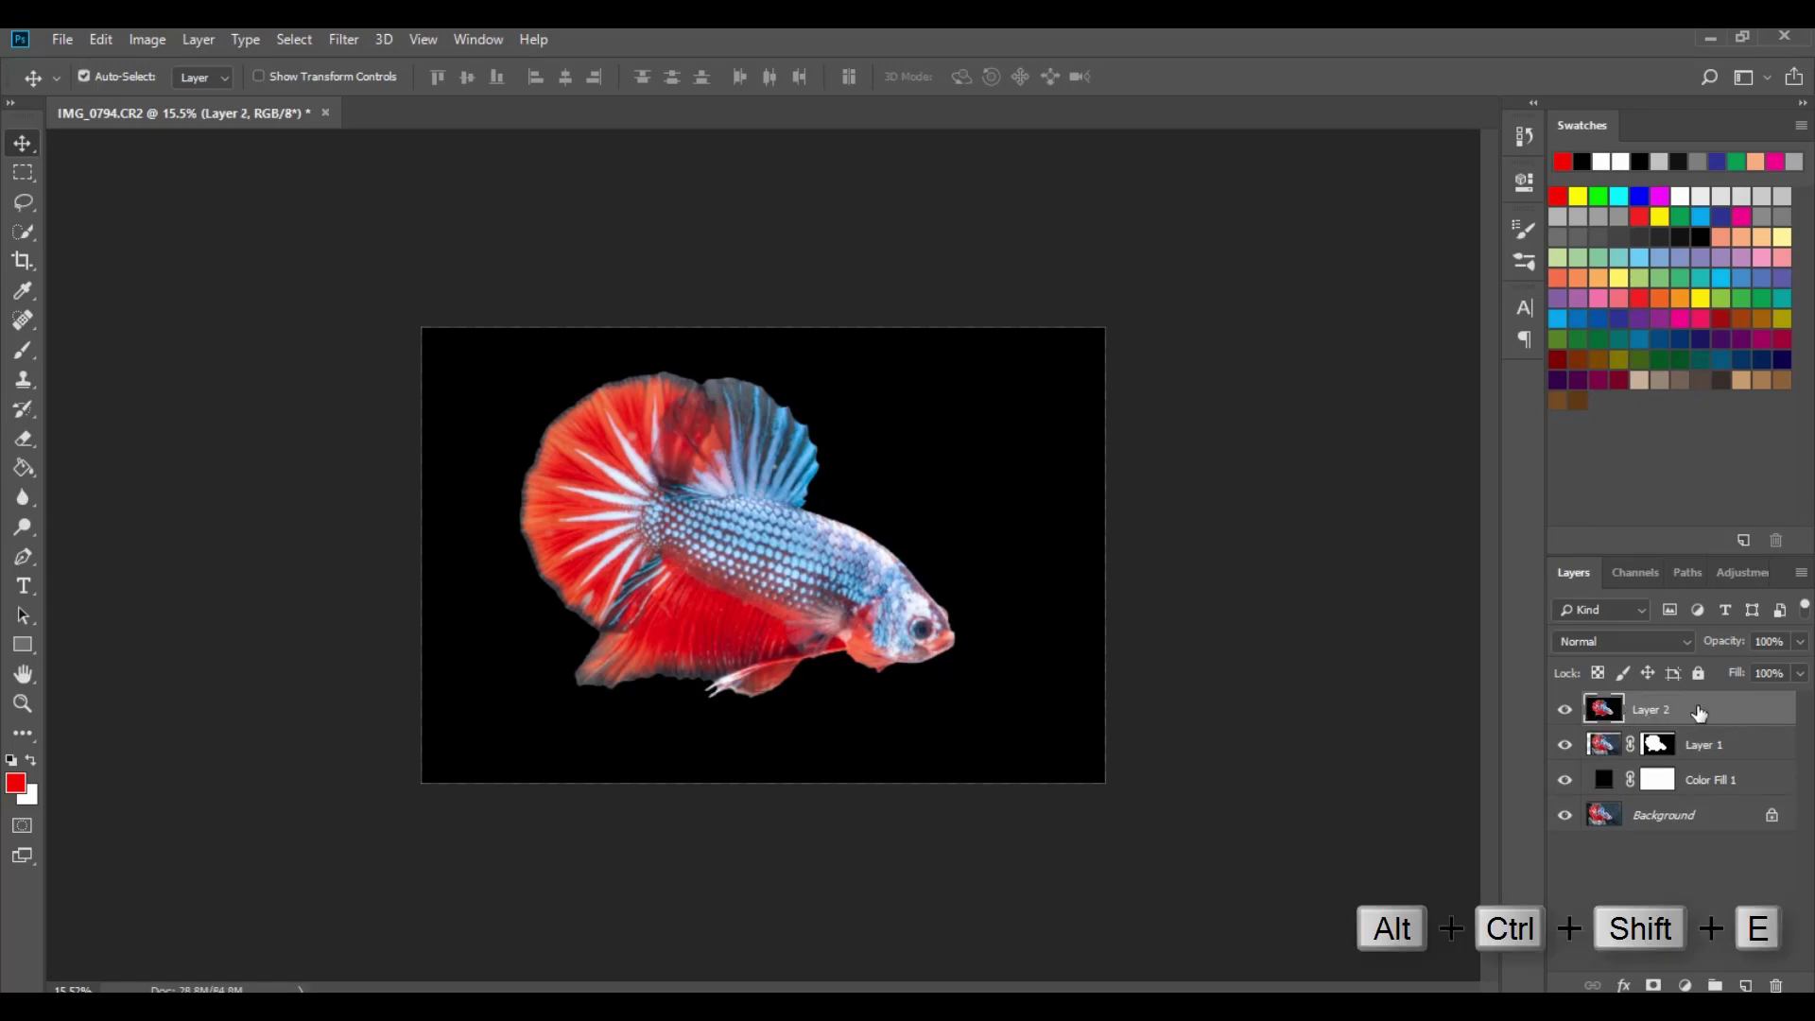
pyautogui.click(364, 48)
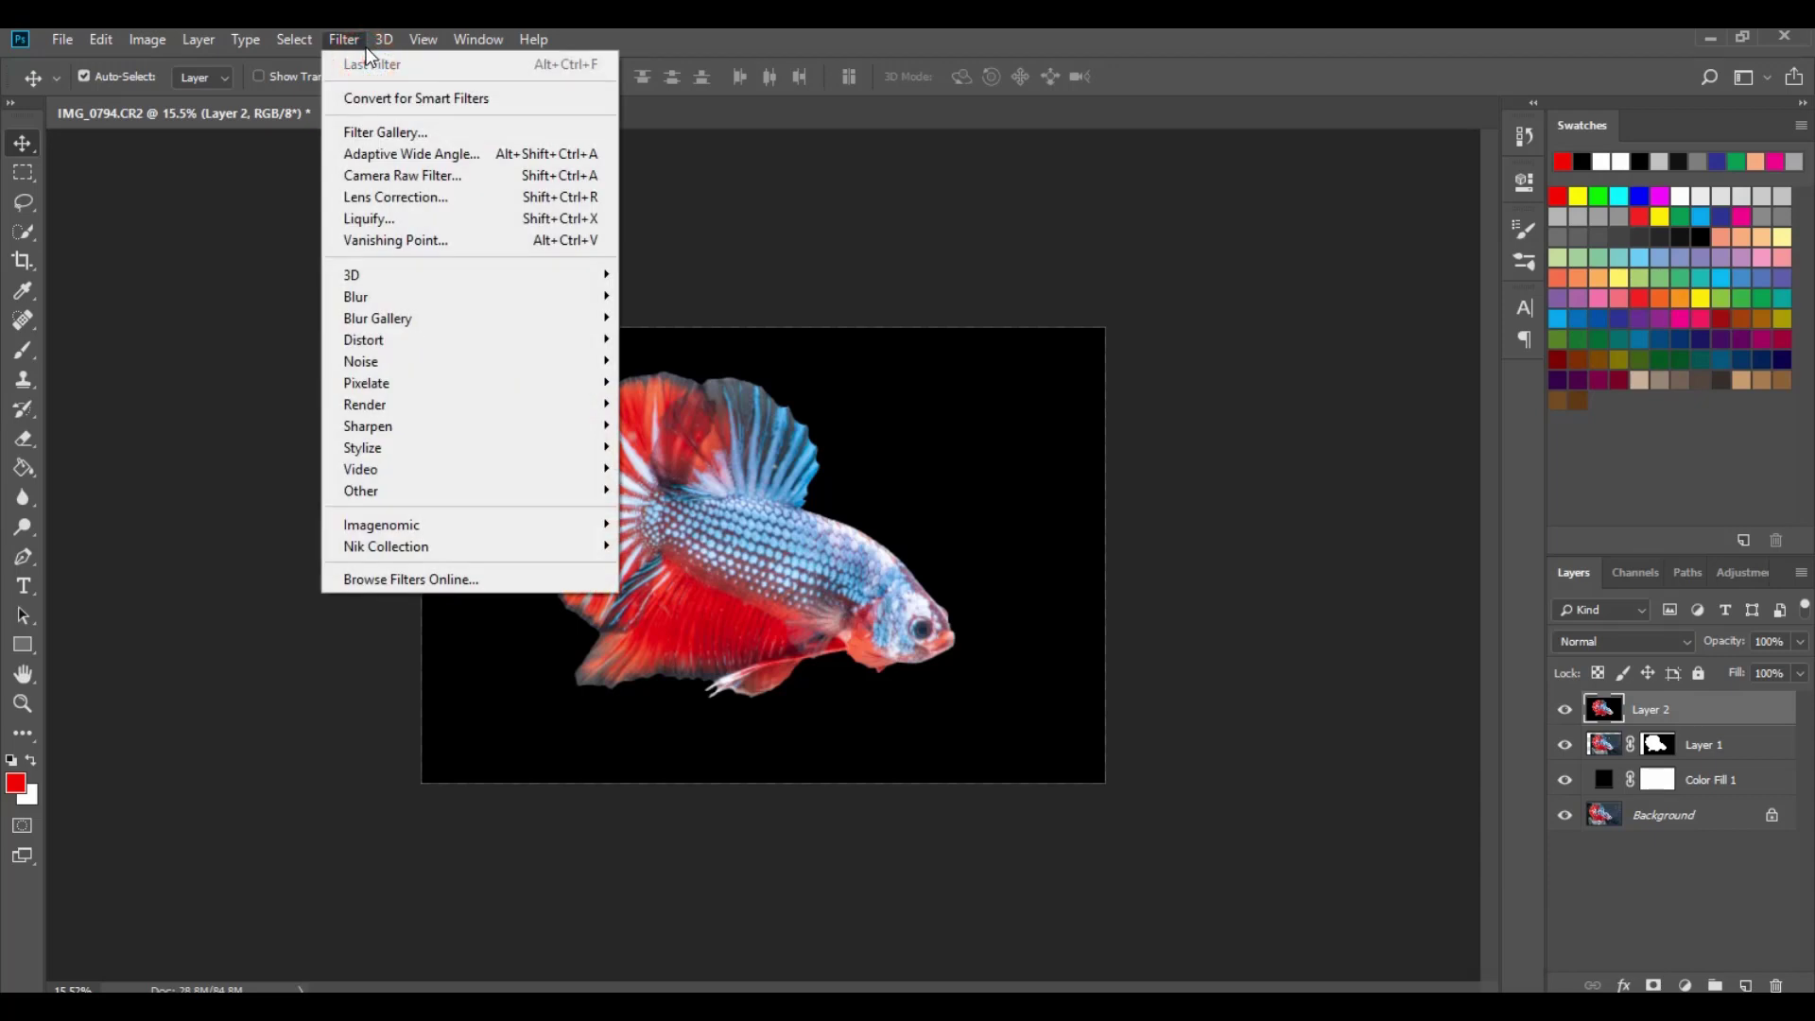
pyautogui.moveTo(437, 544)
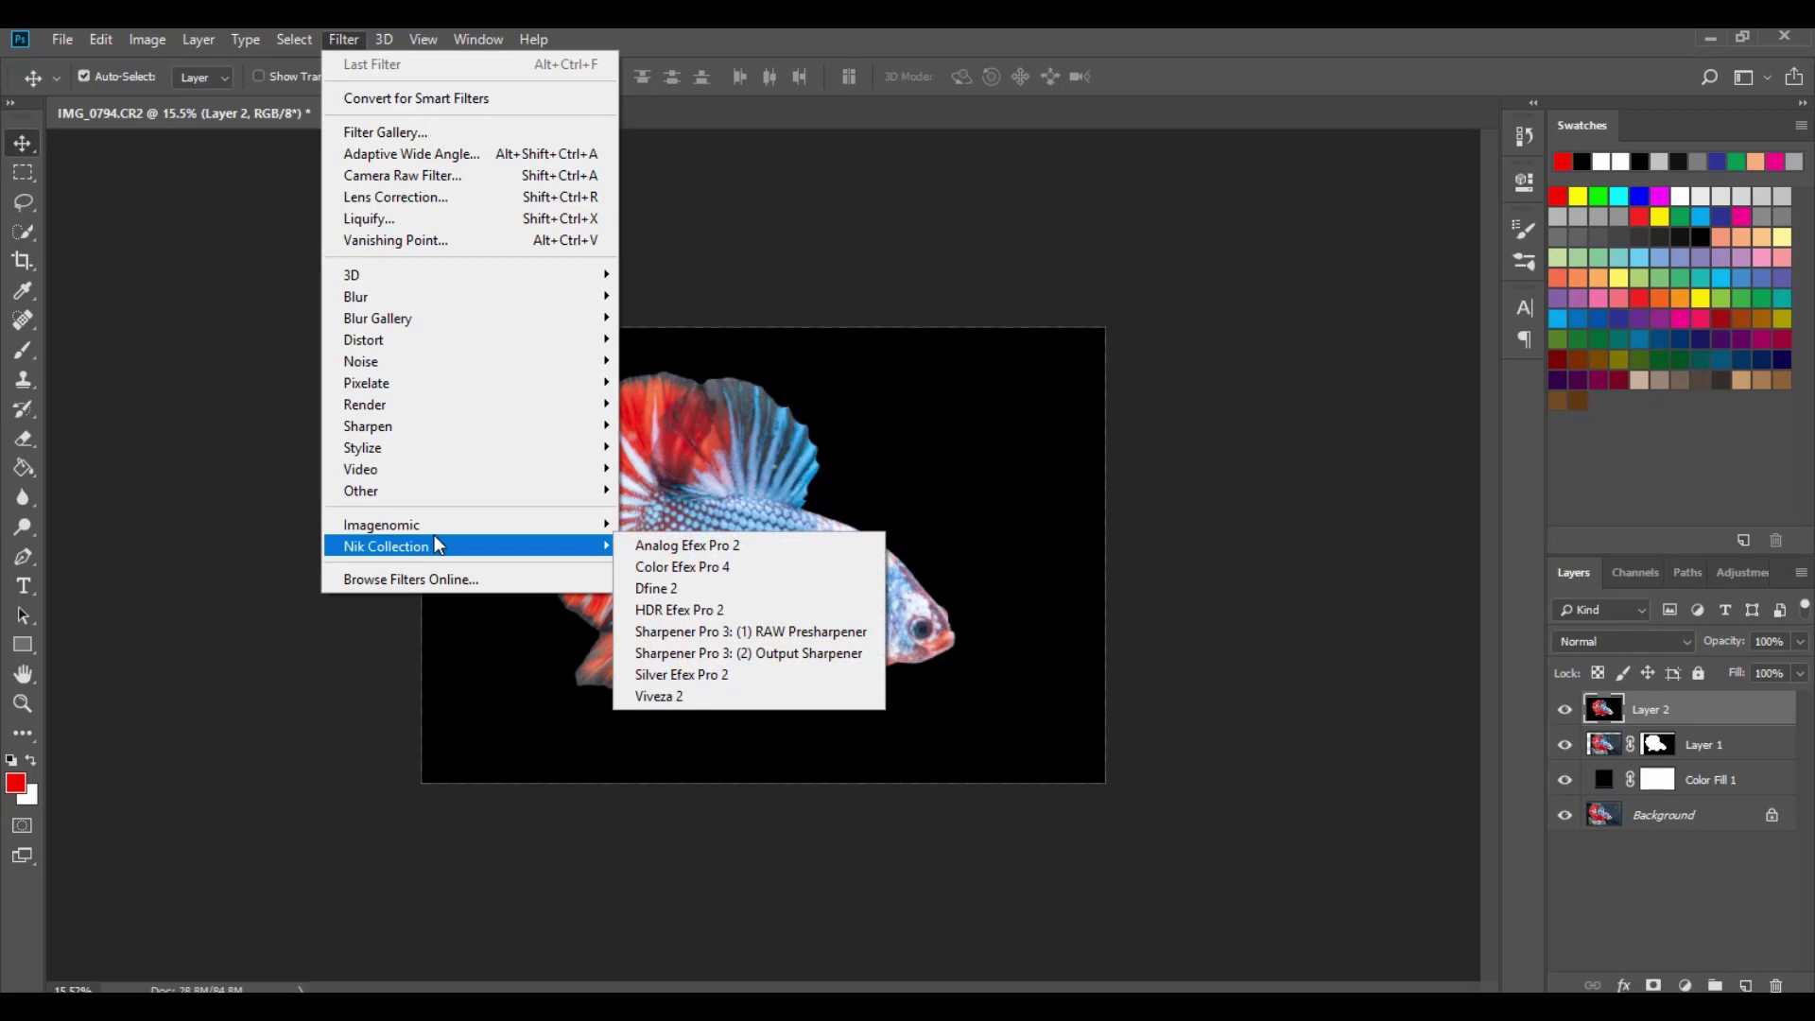
pyautogui.click(697, 568)
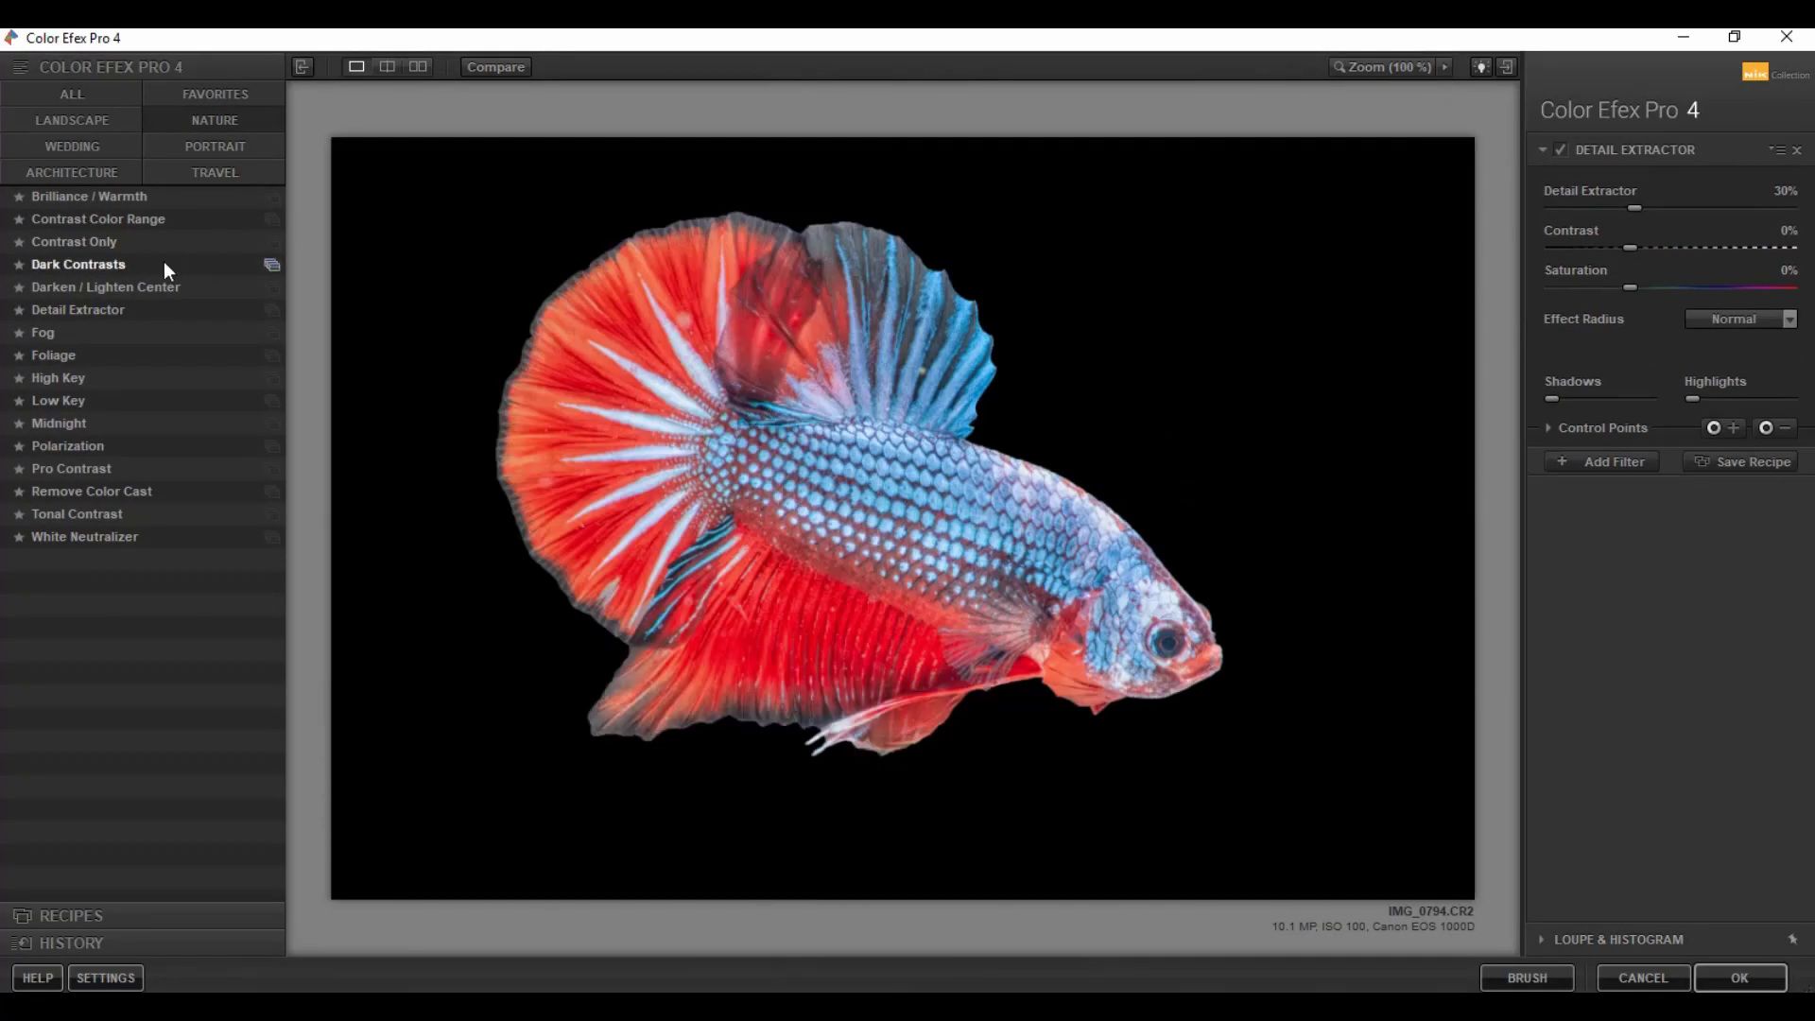
# - Choose the Detail Extractor filter for the fish image and set its Detail Extractor amount to 50%
pyautogui.click(106, 309)
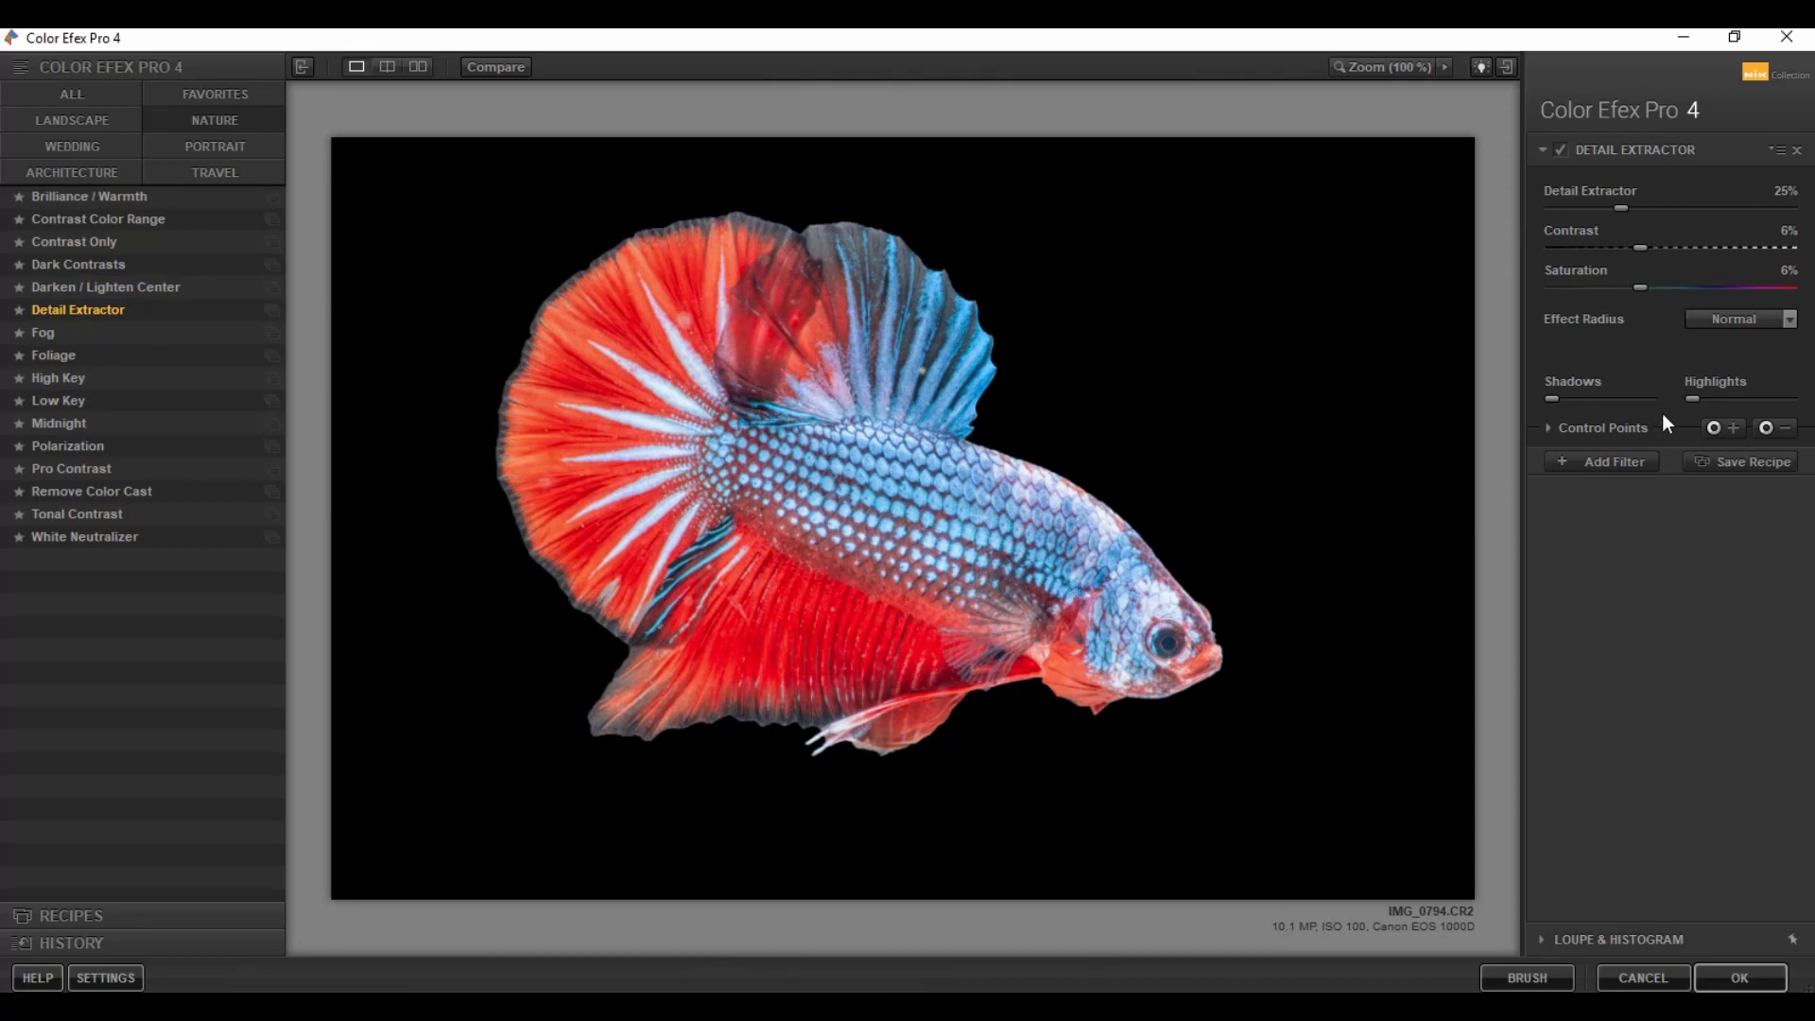
pyautogui.moveTo(1625, 206); pyautogui.dragTo(1664, 208)
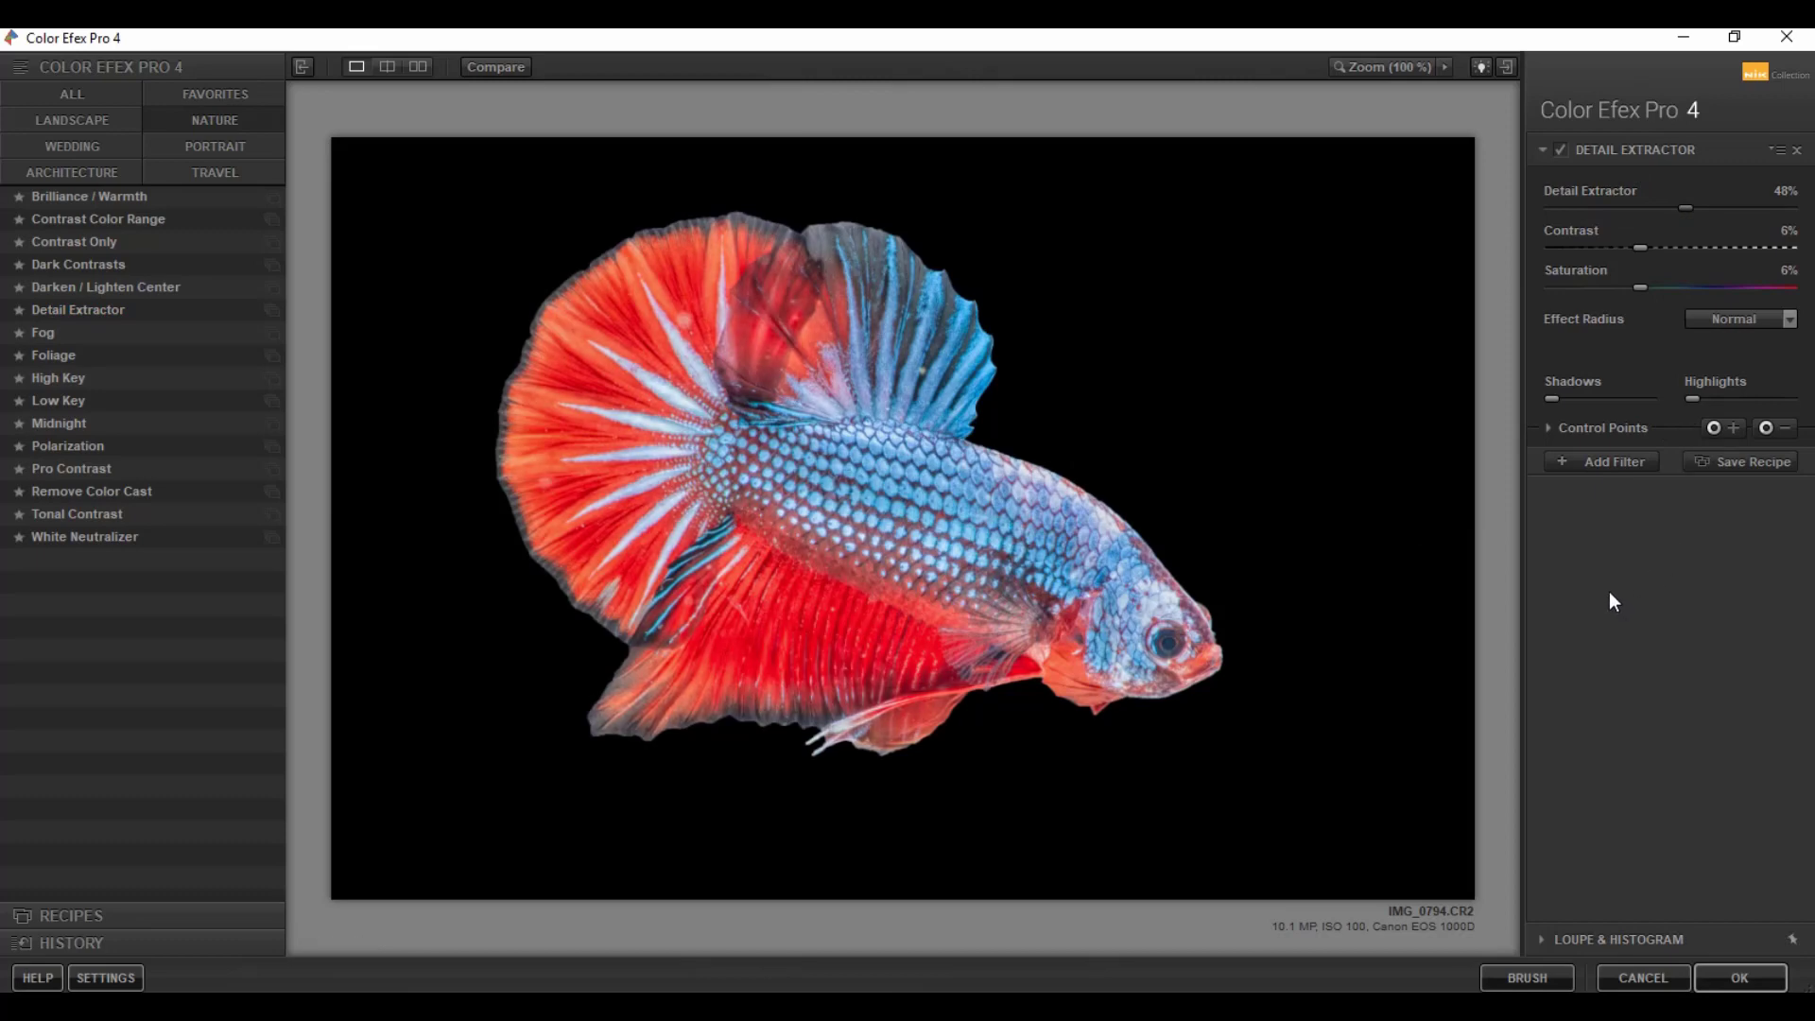
pyautogui.click(1782, 193)
pyautogui.write('50')
# - Toggle the Detail Extractor effect off and on to compare the fish detail, and apply the filter to the photo
pyautogui.click(1562, 148)
pyautogui.click(1562, 149)
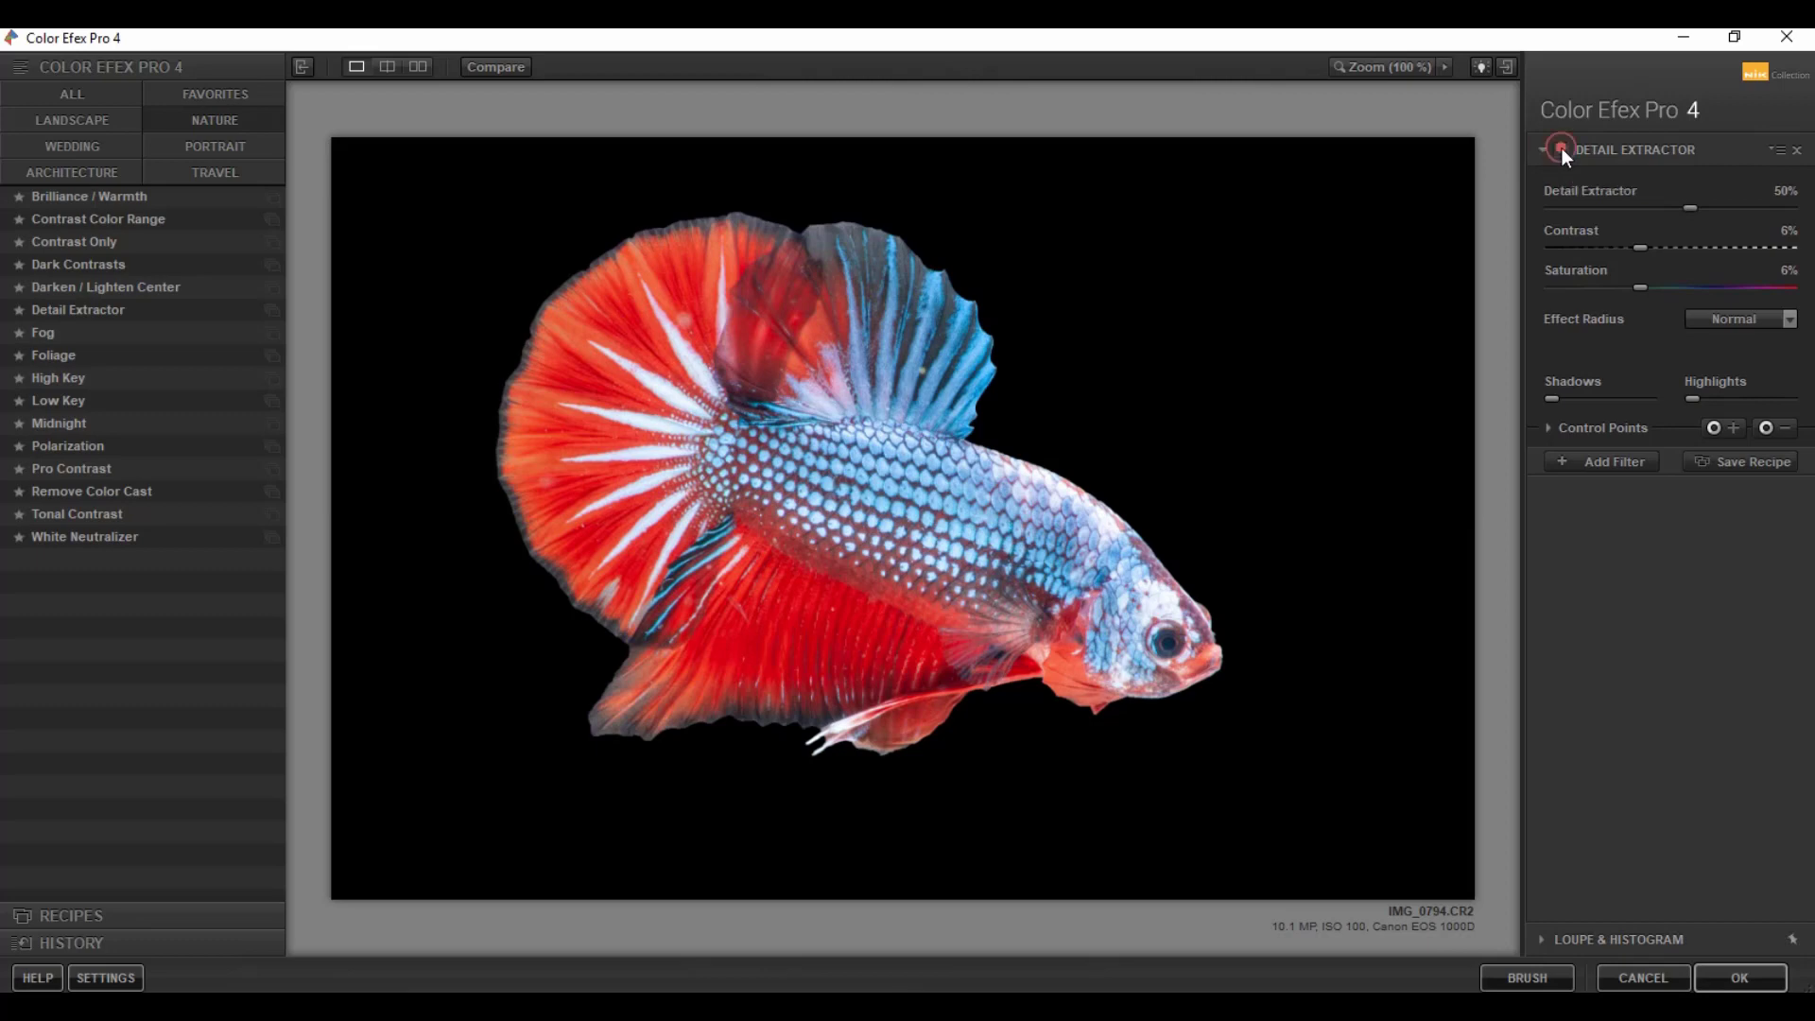
pyautogui.click(1561, 148)
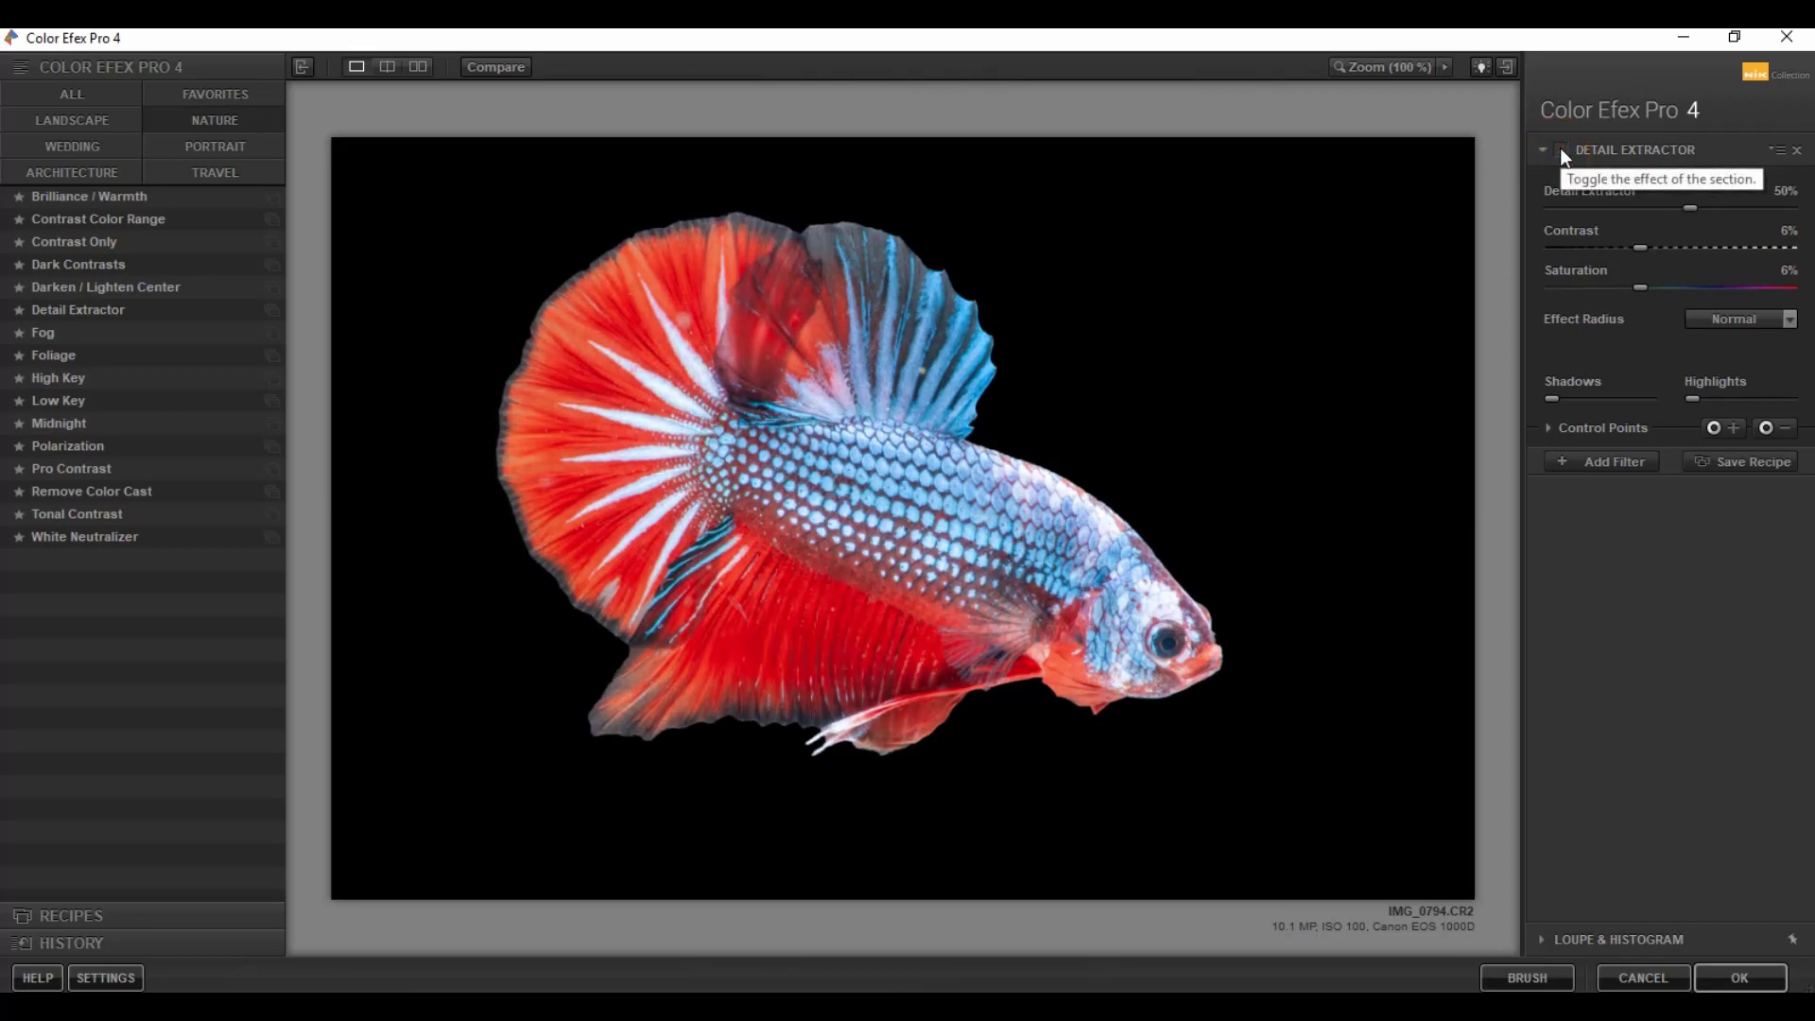
pyautogui.click(1561, 149)
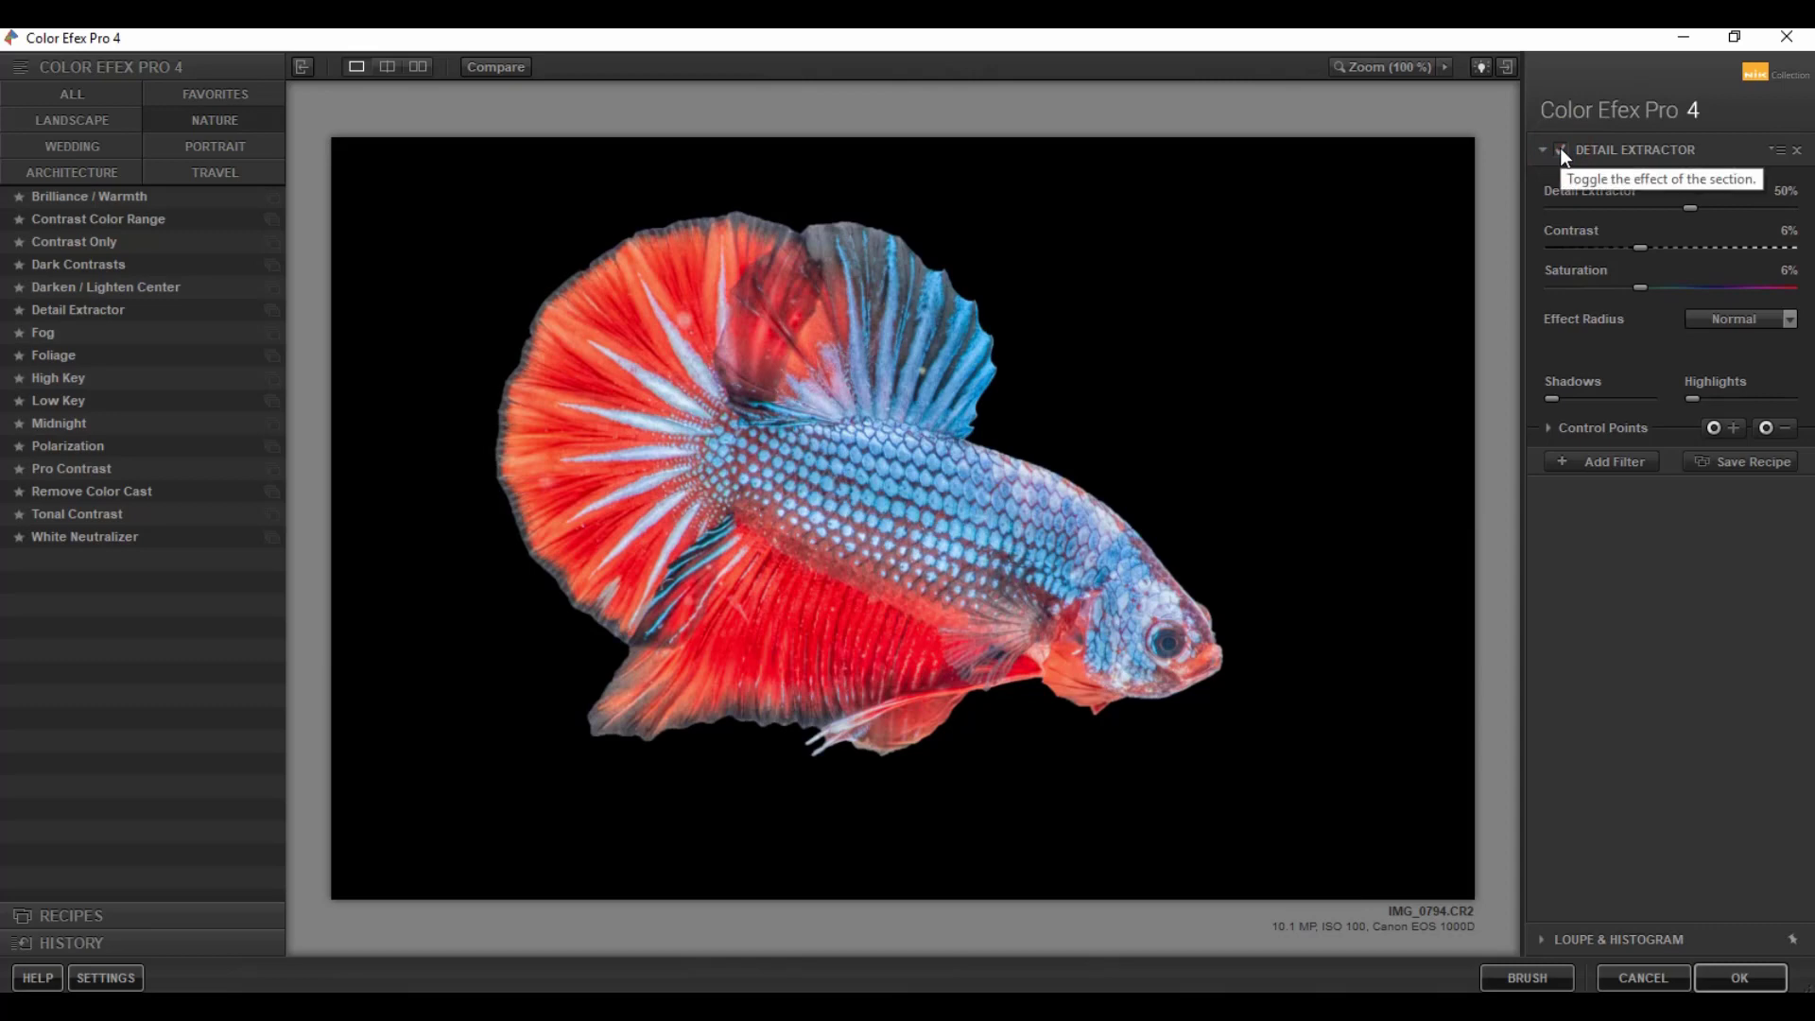
pyautogui.click(1561, 148)
pyautogui.click(1561, 148)
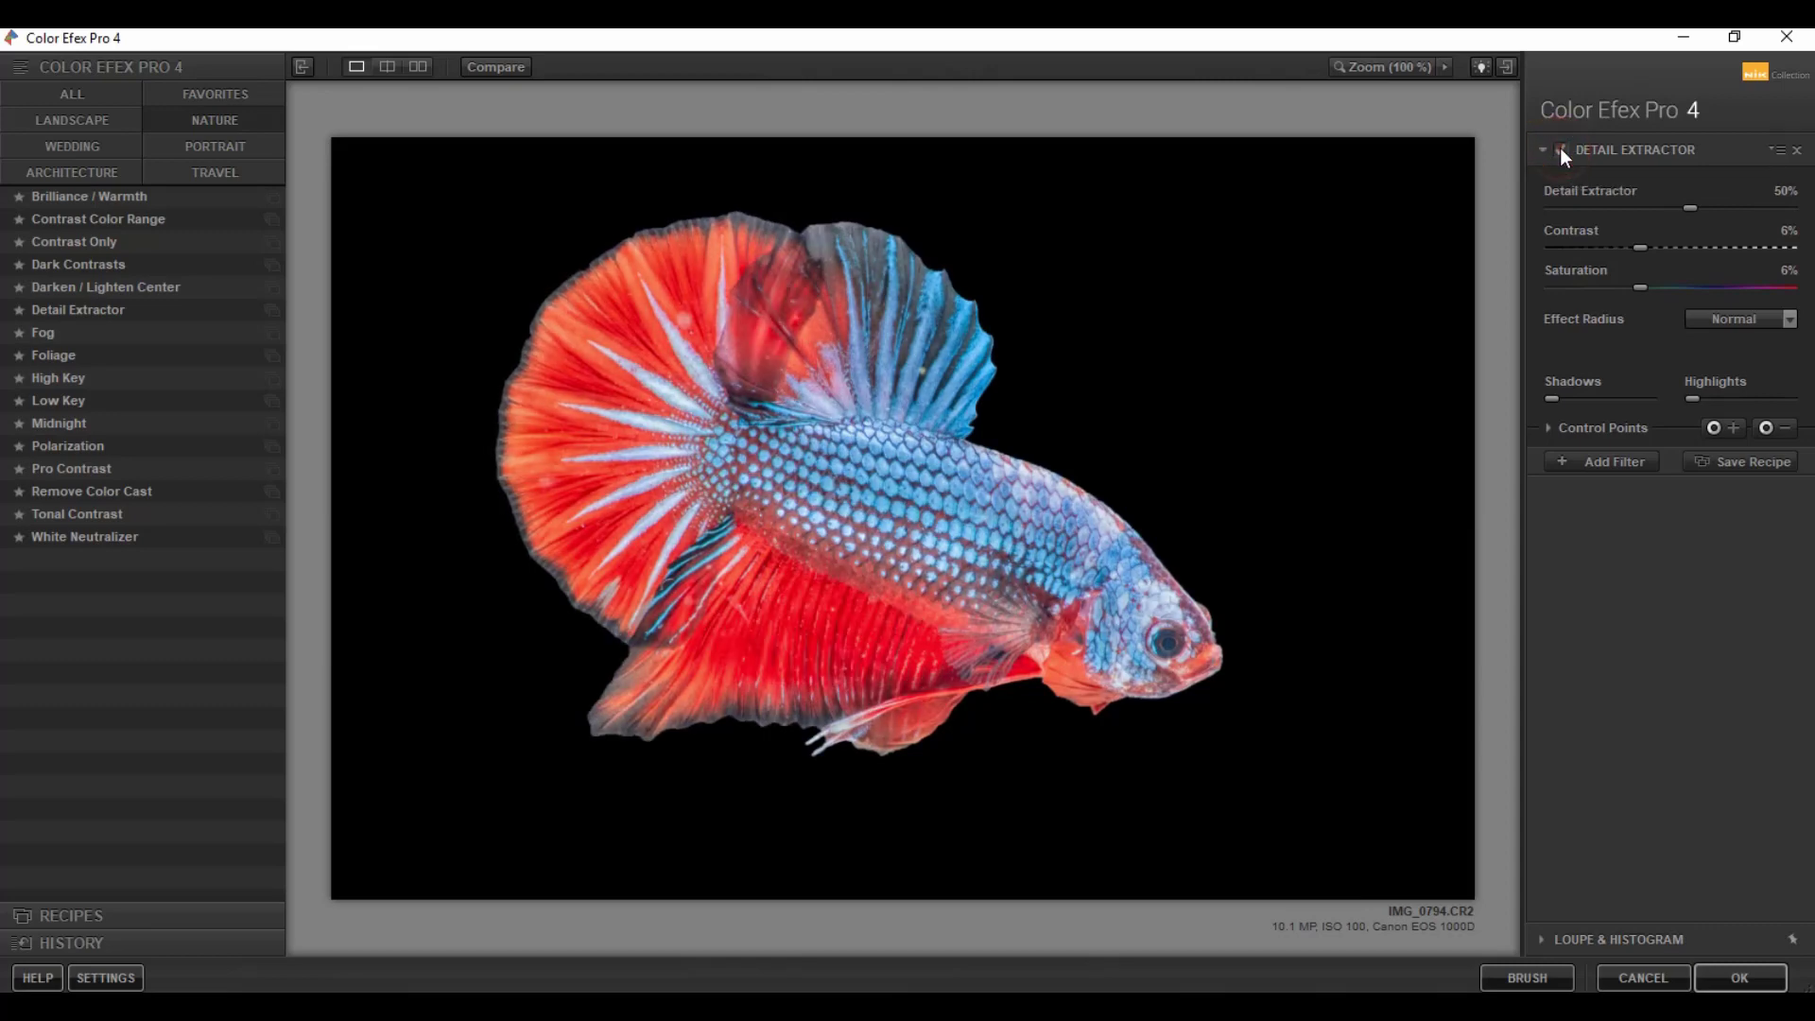
pyautogui.click(1739, 983)
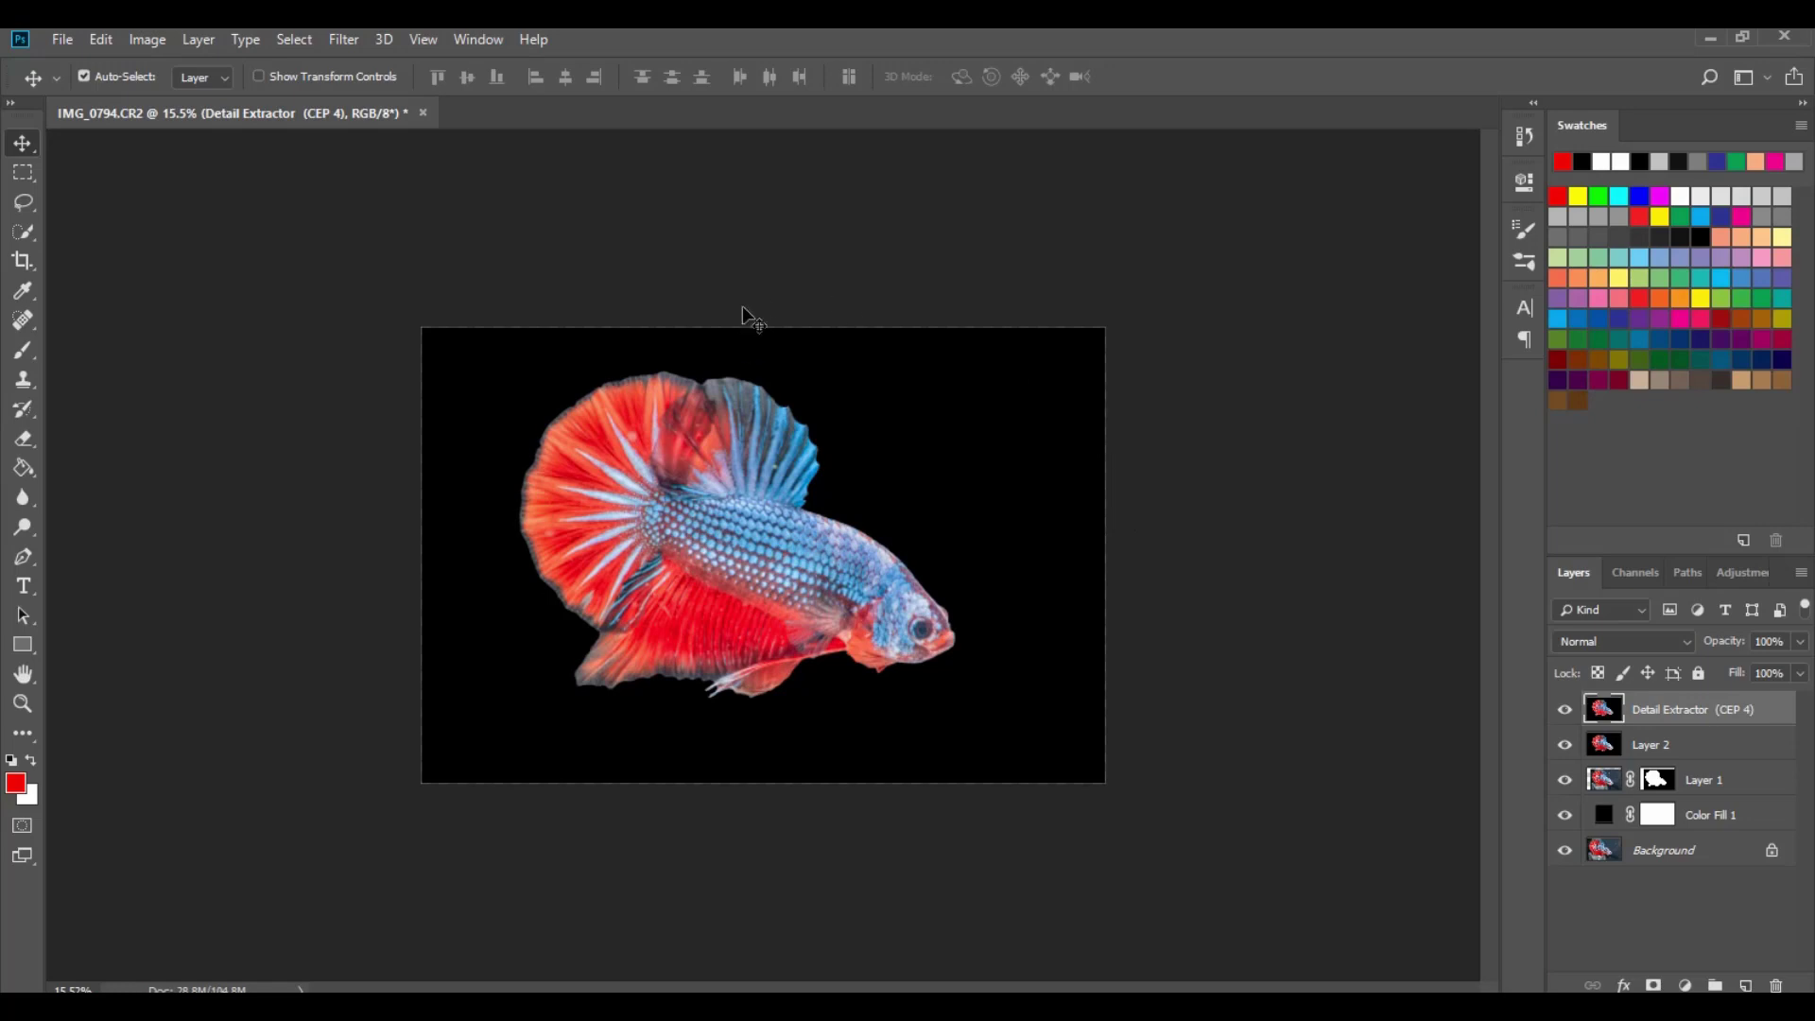
# - Duplicate the Detail Extractor layer and activate the Spot Healing Brush with the Content-Aware type
pyautogui.scroll(2, 693, 423)
pyautogui.scroll(3, 666, 427)
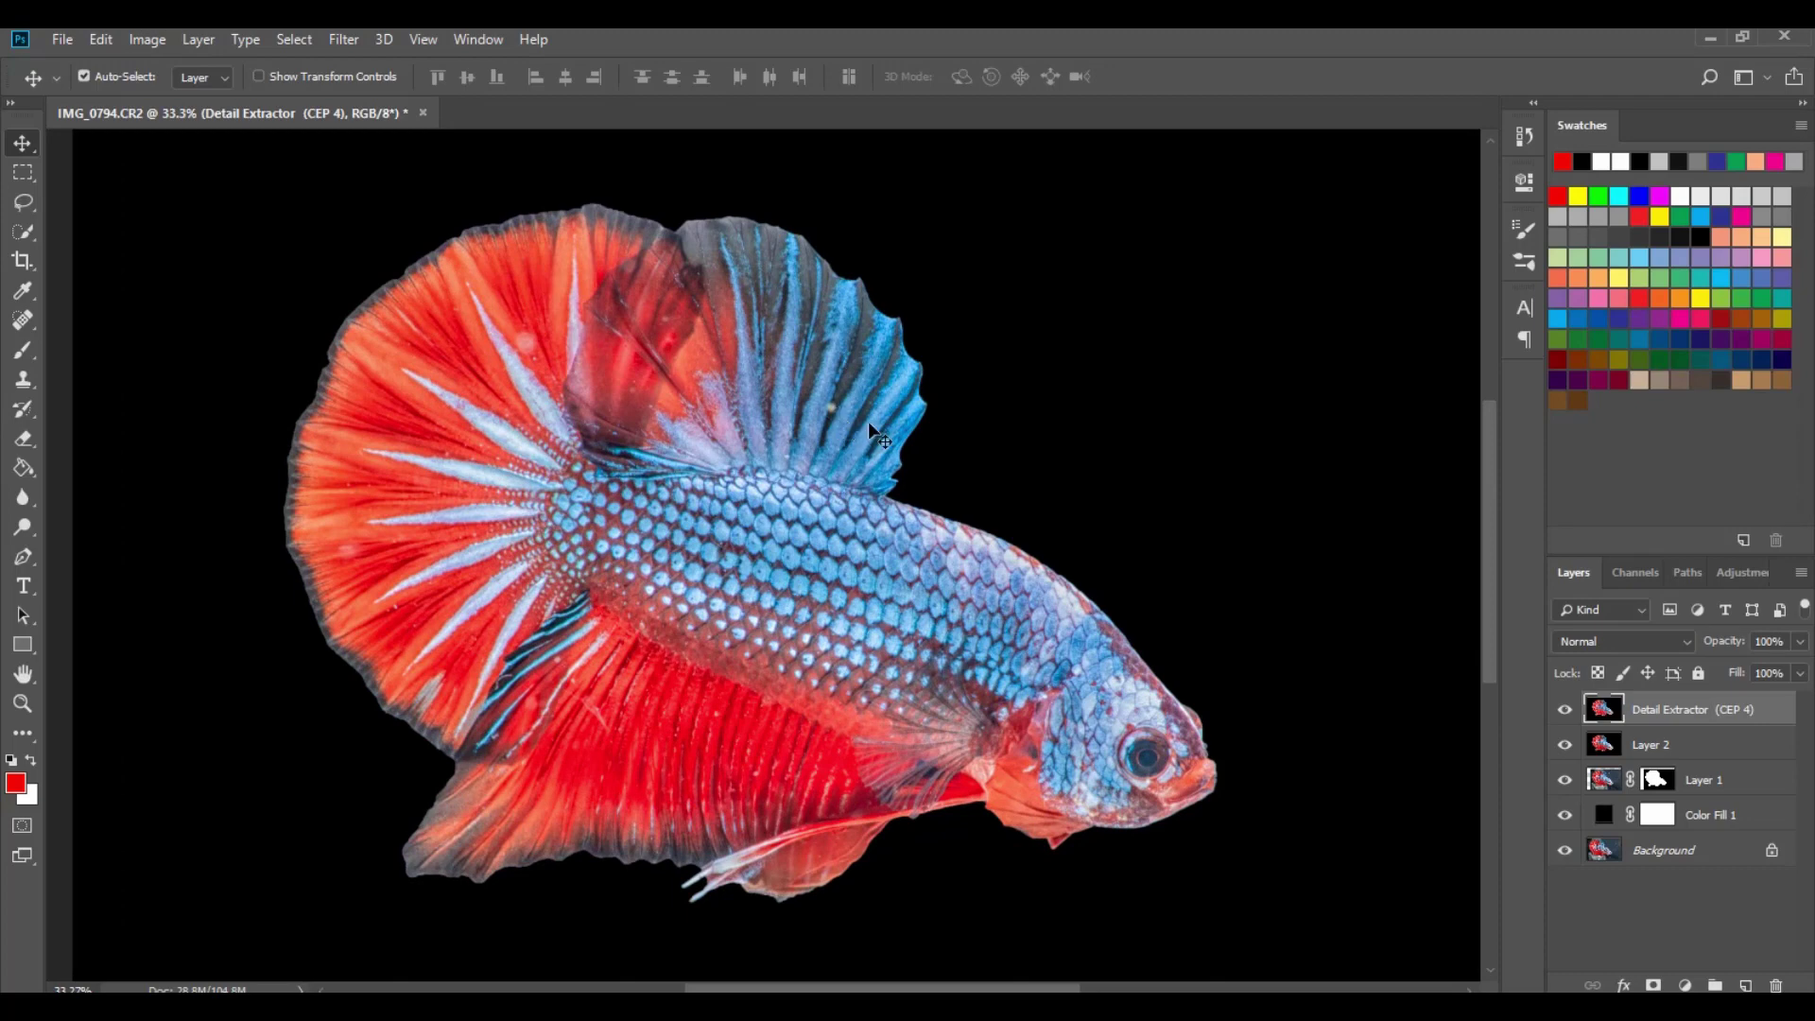
pyautogui.hotkey('ctrl', 'j')
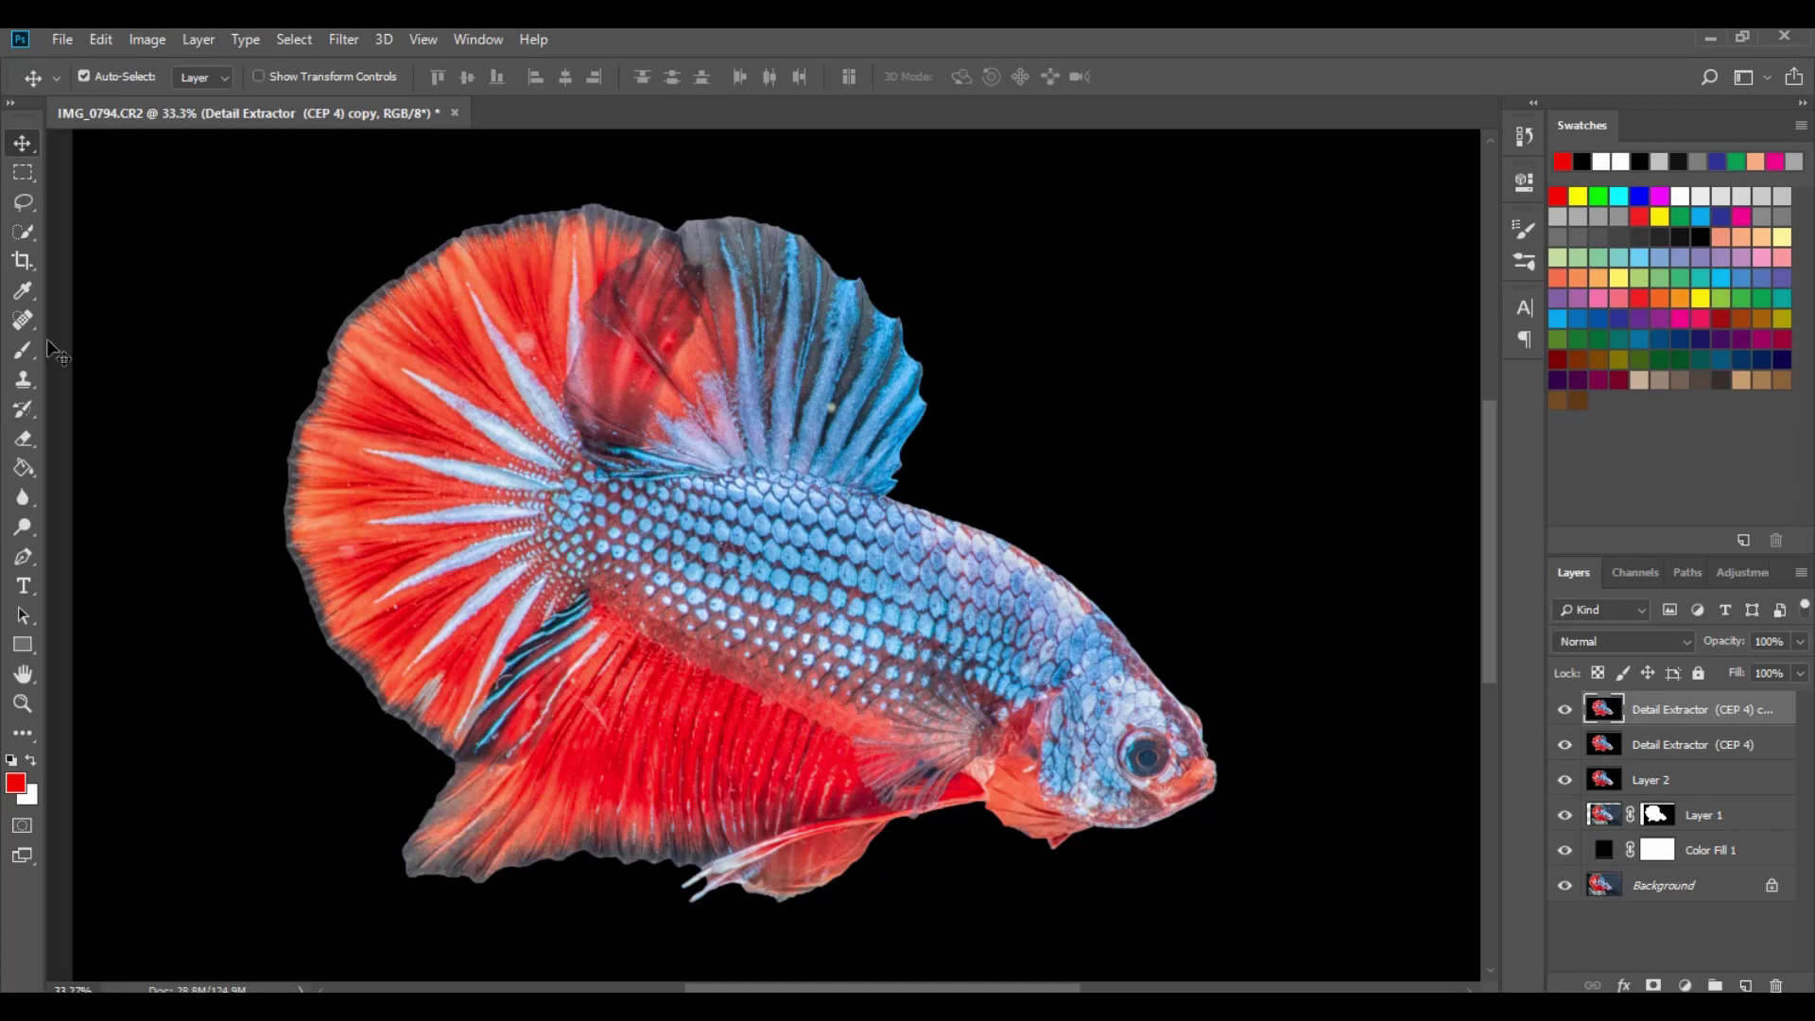
pyautogui.click(22, 323)
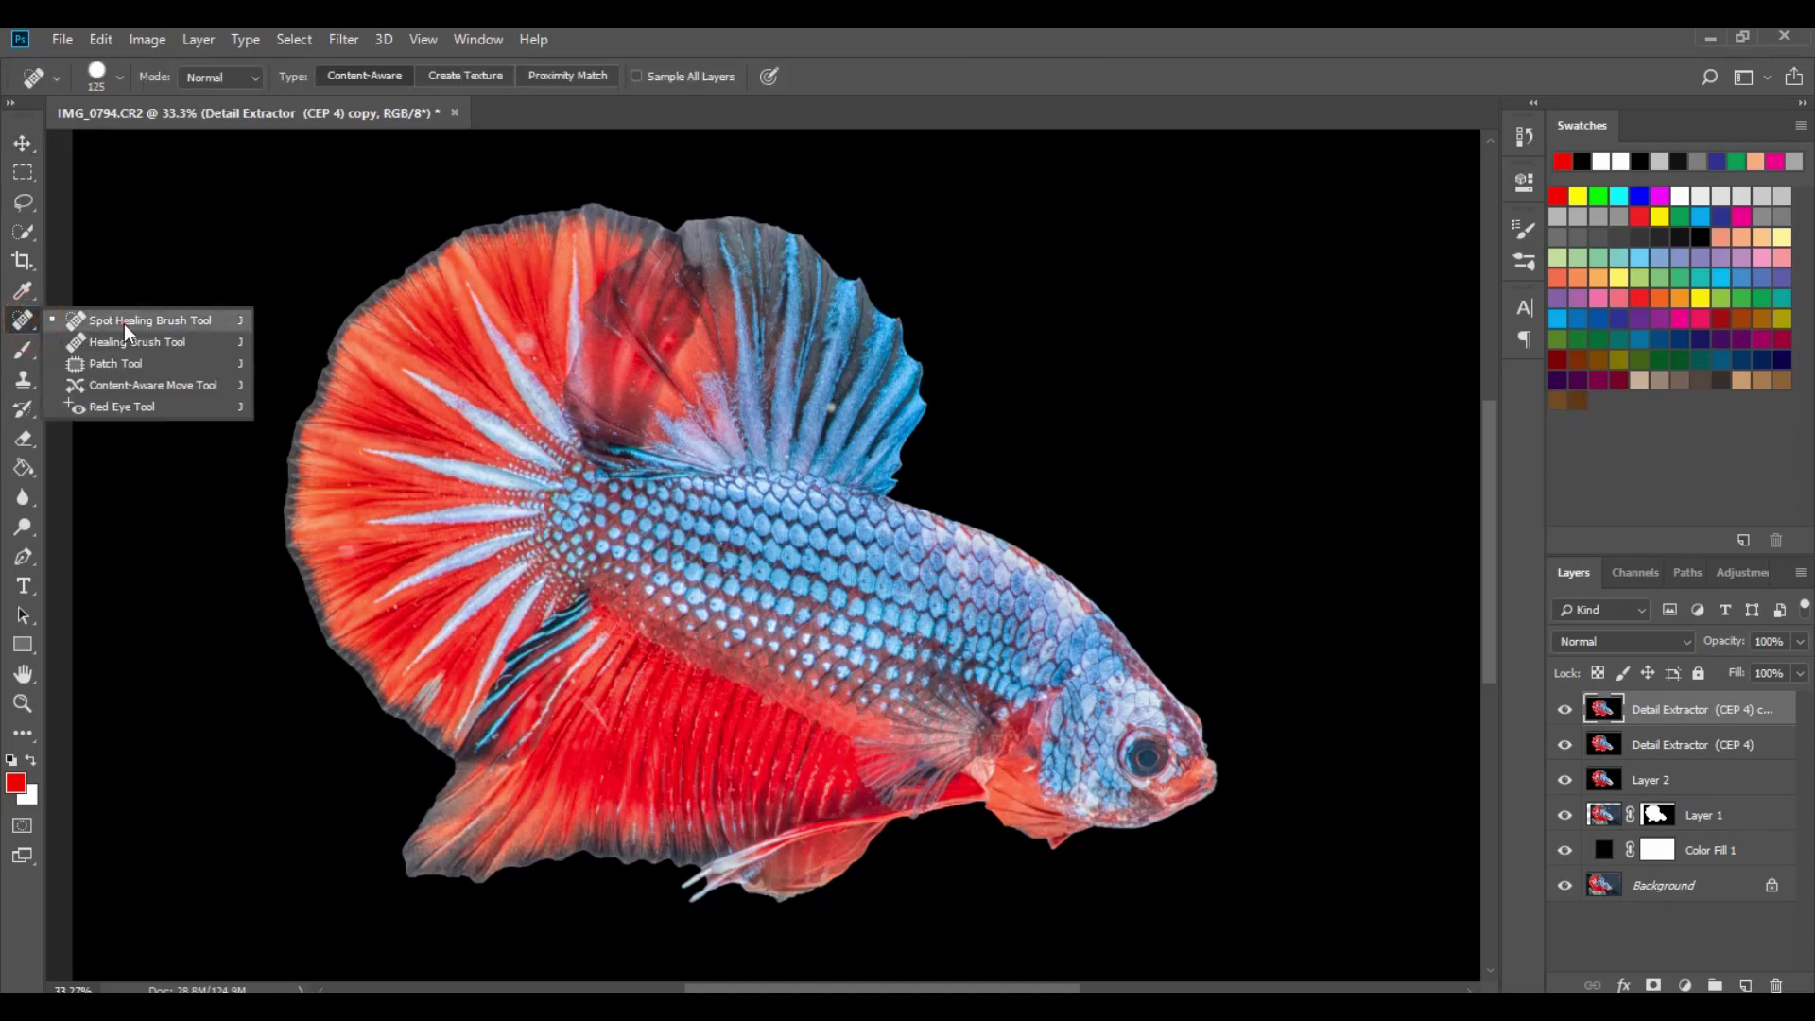
pyautogui.click(123, 324)
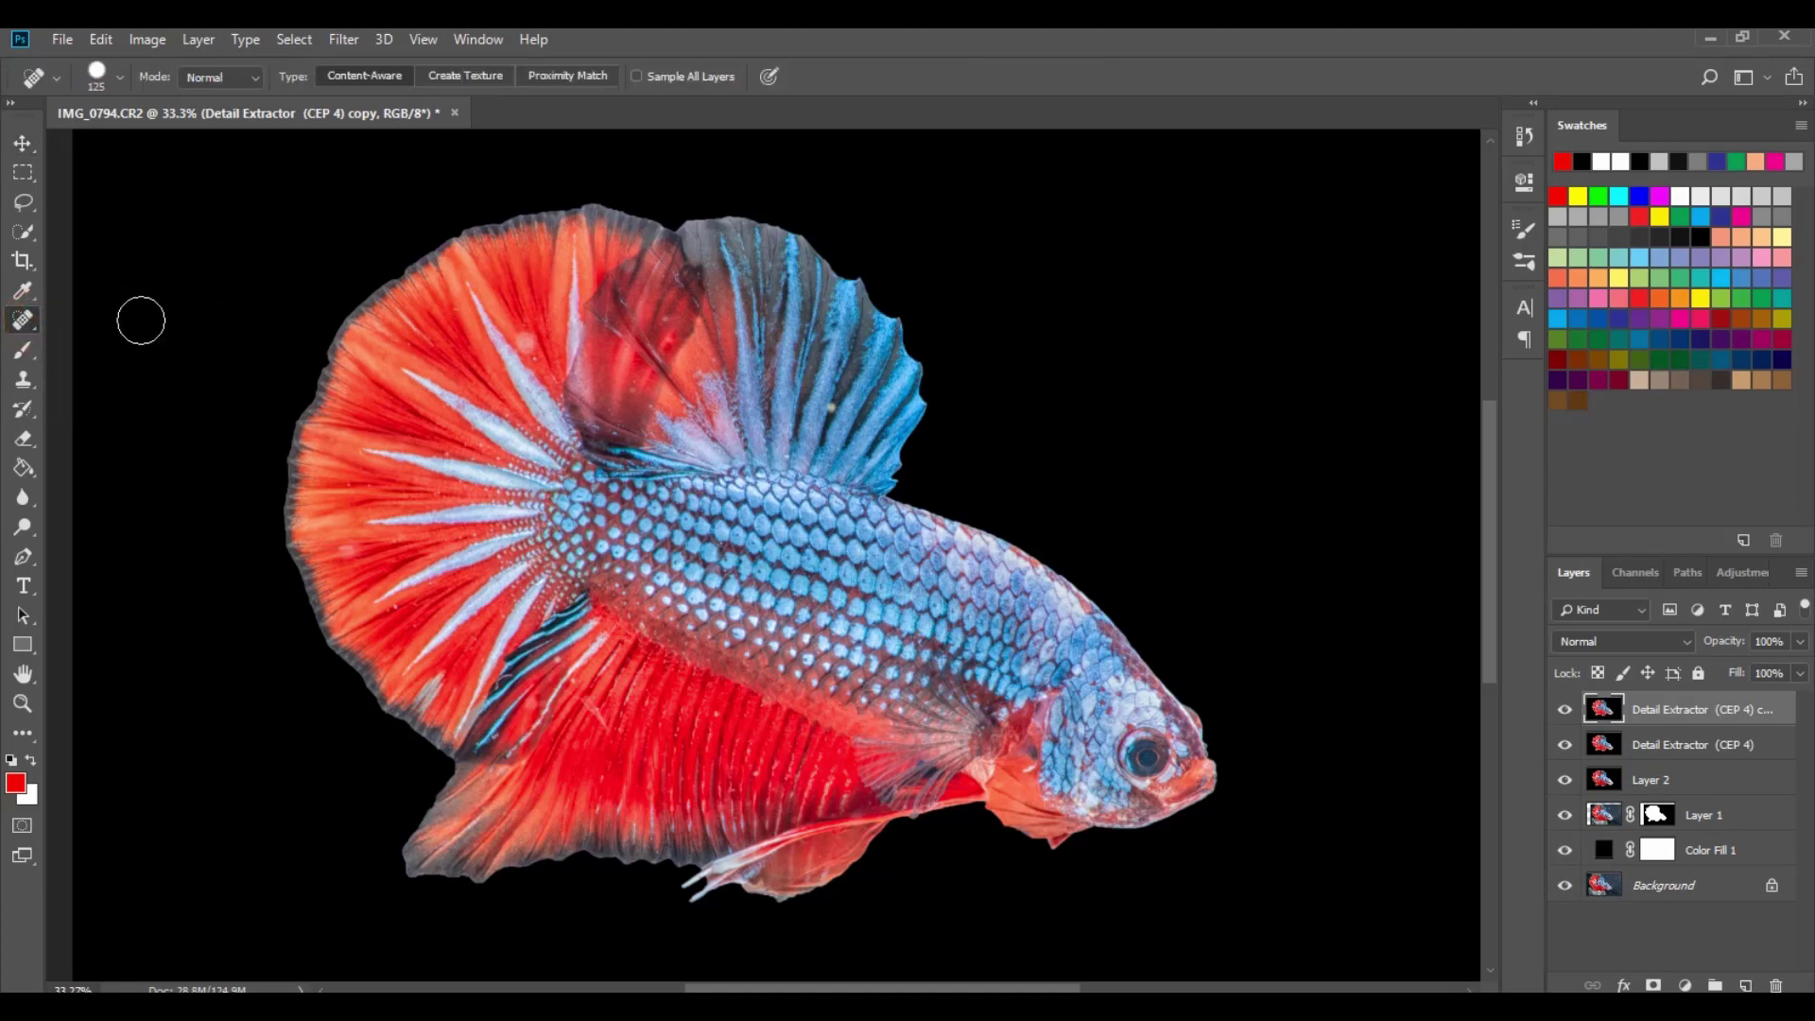
pyautogui.click(448, 79)
pyautogui.click(377, 78)
# - Reduce the healing brush to 45 px and remove spots from the red area behind the dorsal fin and from the tail fin
pyautogui.press('[')
pyautogui.press('[')
pyautogui.press('[')
pyautogui.press('[')
pyautogui.press('[')
pyautogui.press('[')
pyautogui.click(665, 319)
pyautogui.click(632, 391)
pyautogui.click(650, 405)
pyautogui.click(396, 605)
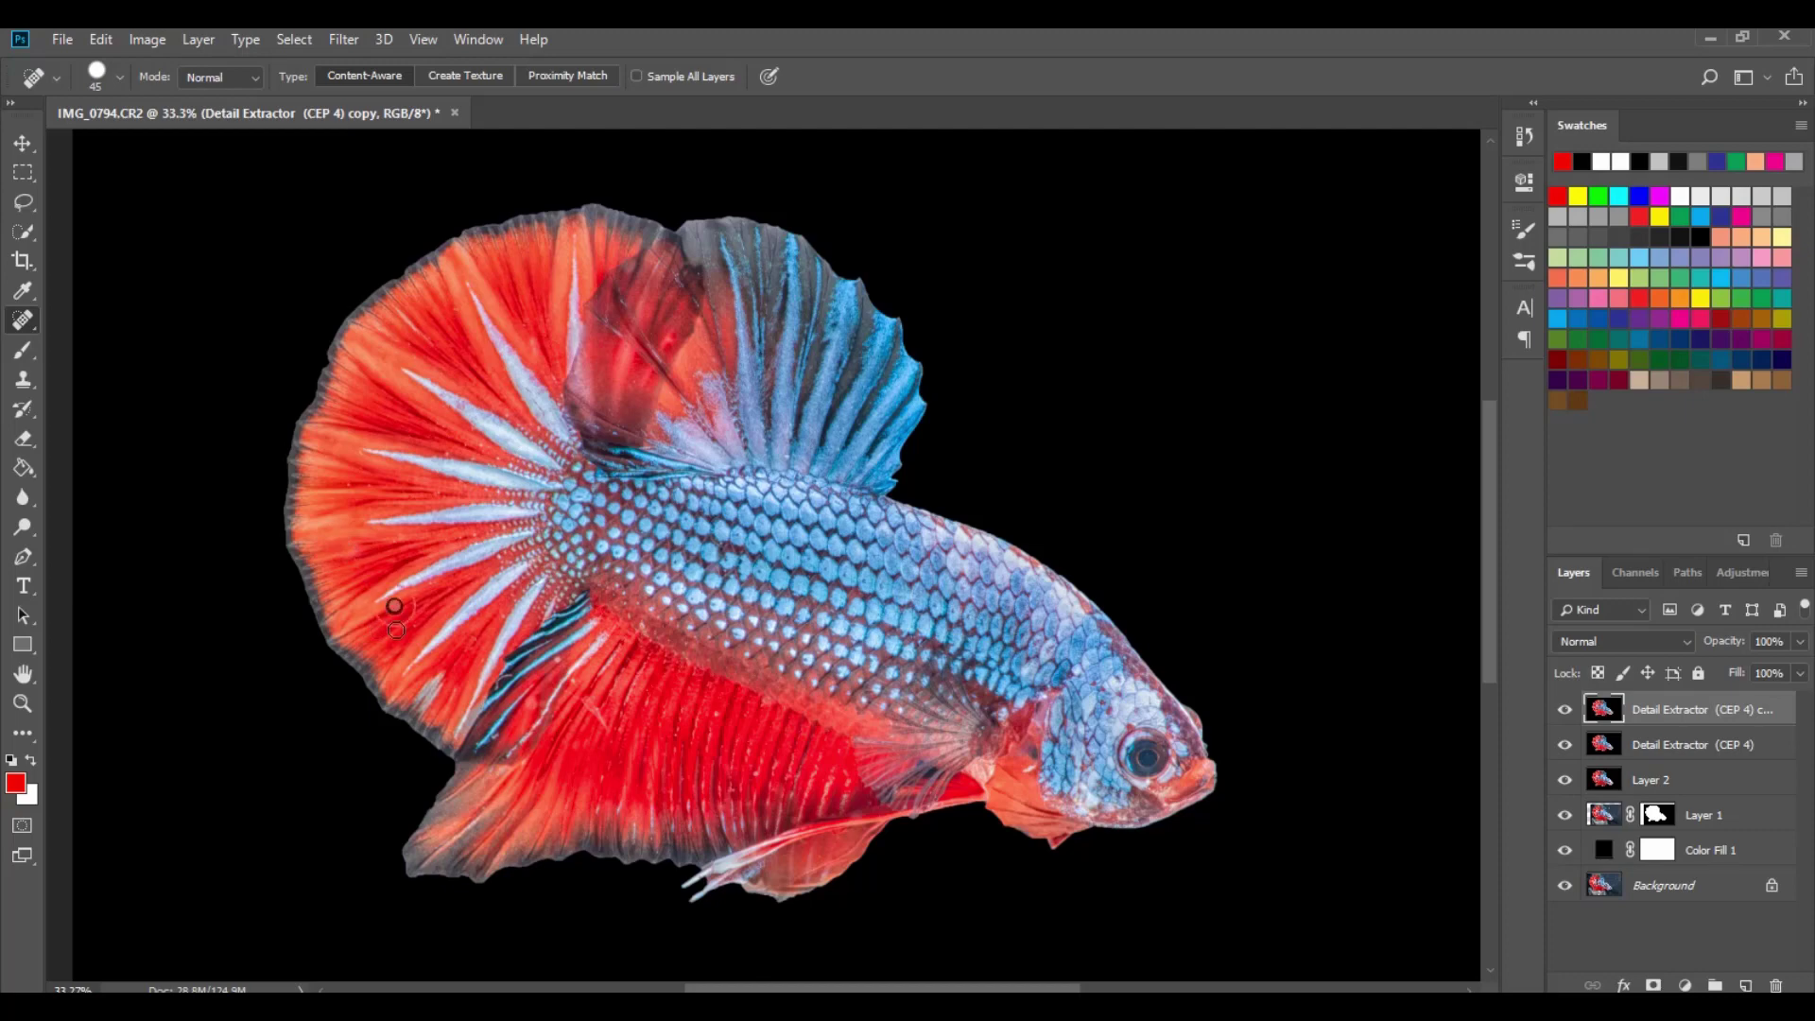
# - Reduce the healing brush to 35 px and heal the scratches and specks on the red lower fin near the tail
pyautogui.press('[')
pyautogui.click(556, 662)
pyautogui.moveTo(577, 708)
pyautogui.mouseDown()
pyautogui.moveTo(570, 693)
pyautogui.moveTo(607, 733)
pyautogui.mouseUp()
pyautogui.click(535, 704)
# - Heal the small specks at the base of the blue dorsal fin with the 35 px brush
pyautogui.scroll(3, 785, 851)
pyautogui.scroll(1, 747, 737)
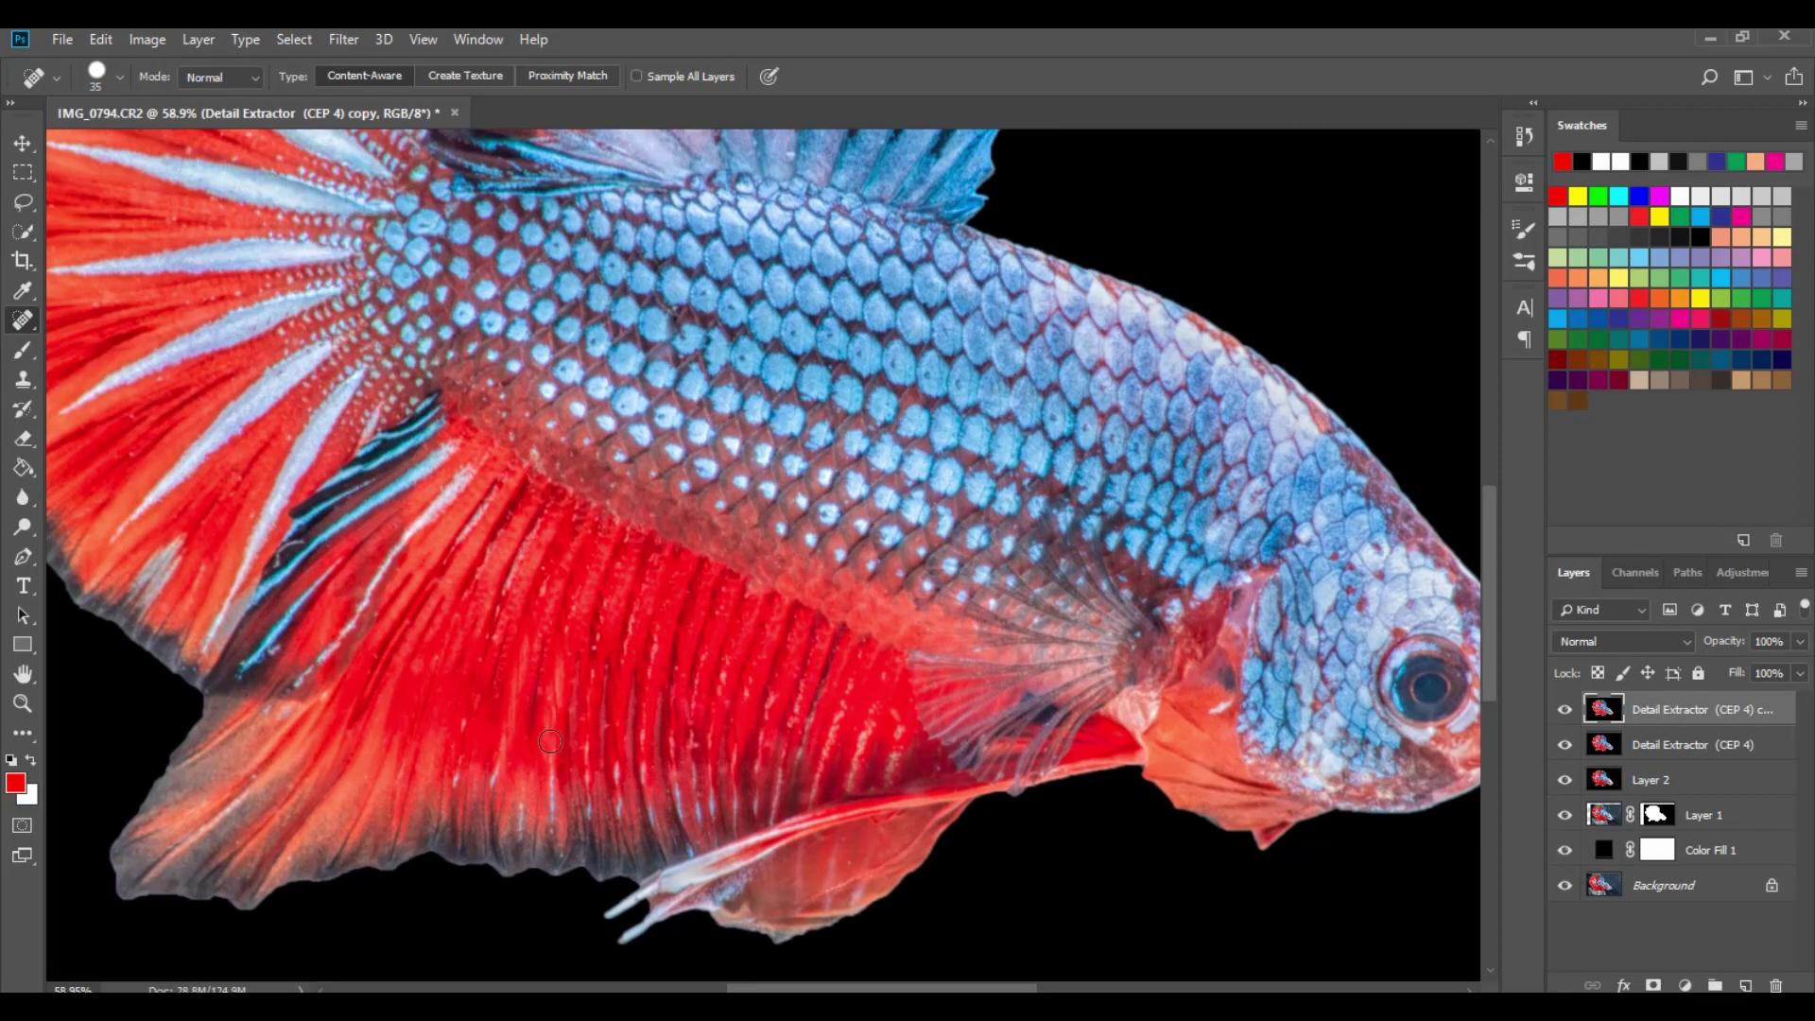
pyautogui.scroll(10, 537, 753)
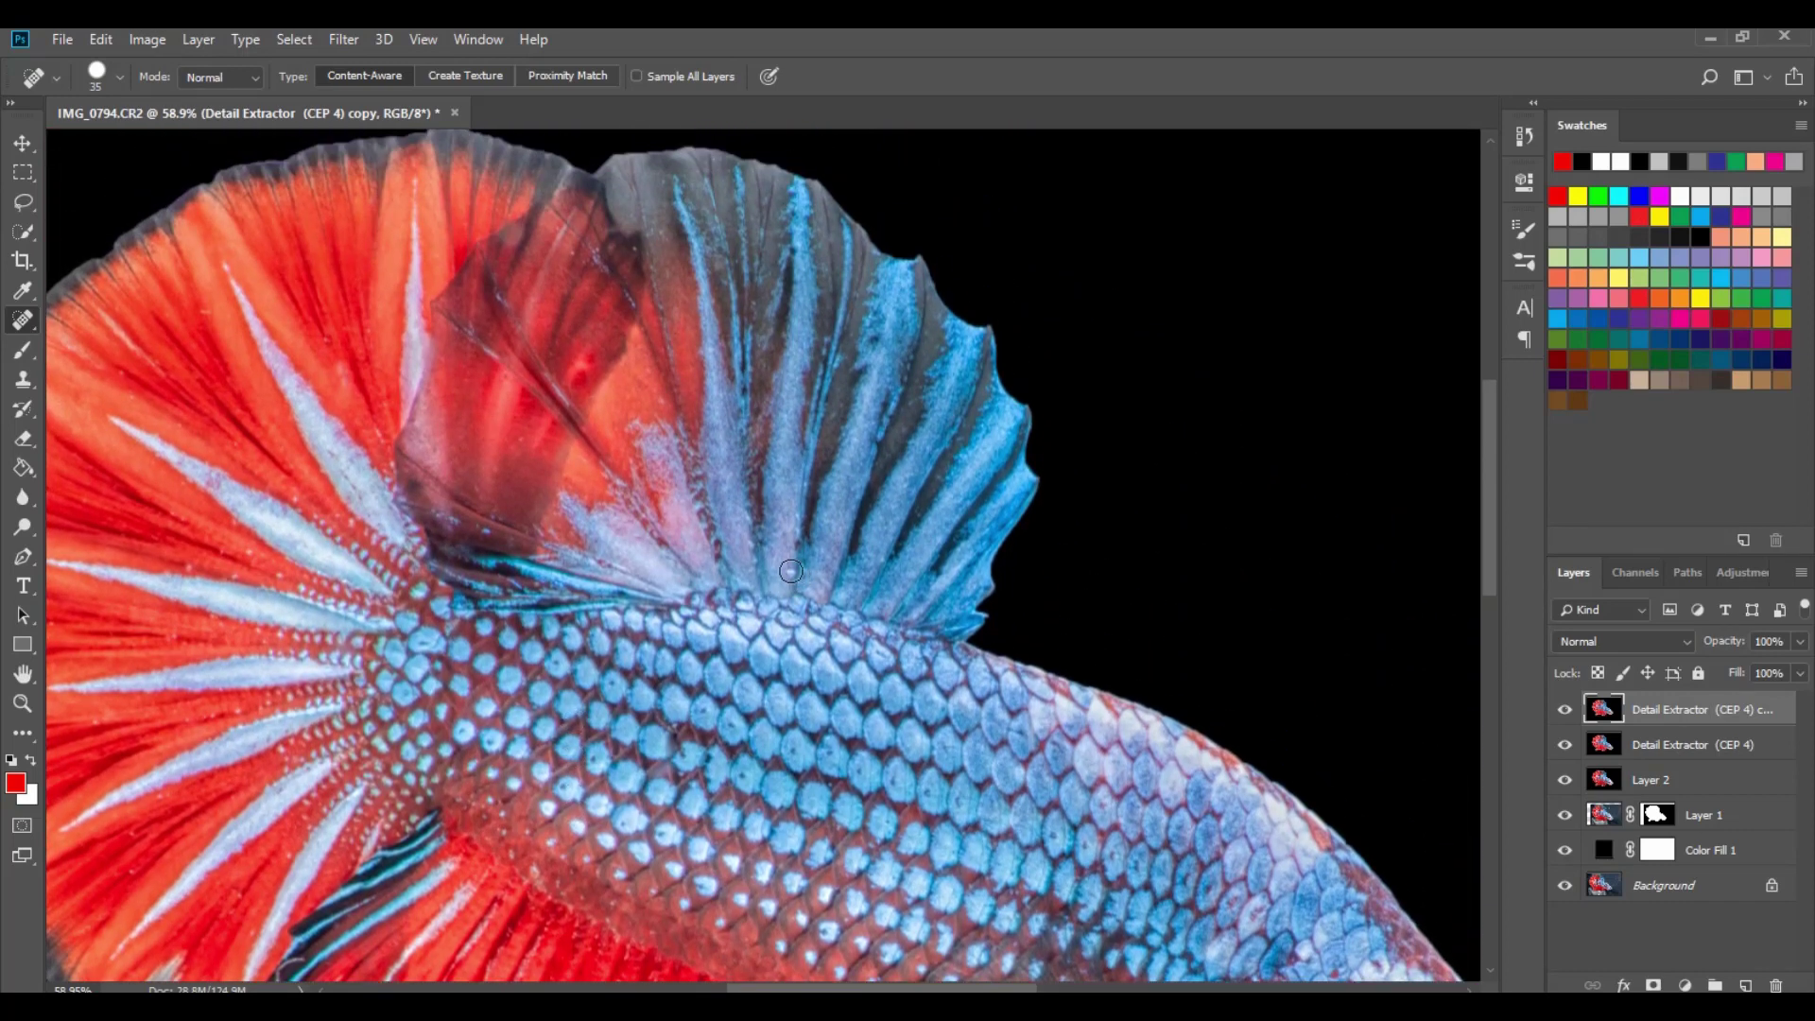
pyautogui.click(784, 571)
pyautogui.click(881, 561)
pyautogui.hscroll(-5, 957, 988)
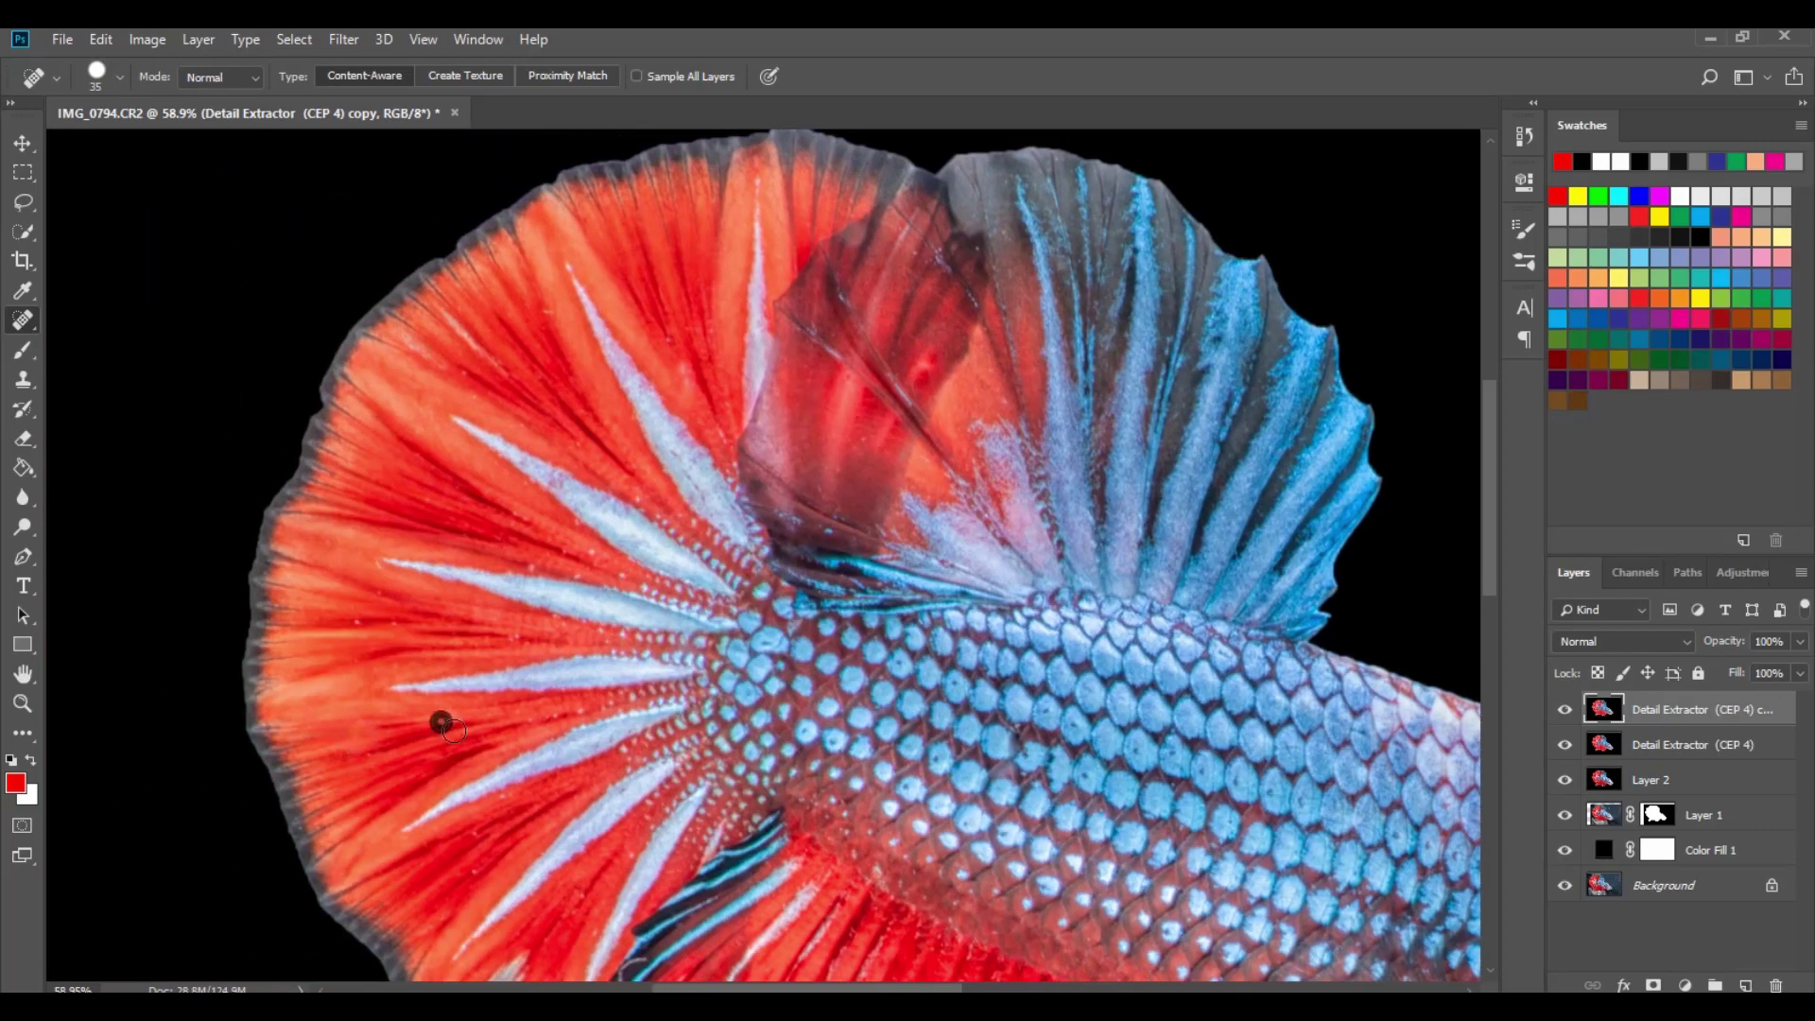
# - Show the Background layer alone and restore all layers repeatedly to compare the original photo with the edited fish
pyautogui.scroll(-3, 955, 799)
pyautogui.scroll(-2, 962, 796)
pyautogui.scroll(-5, 1172, 751)
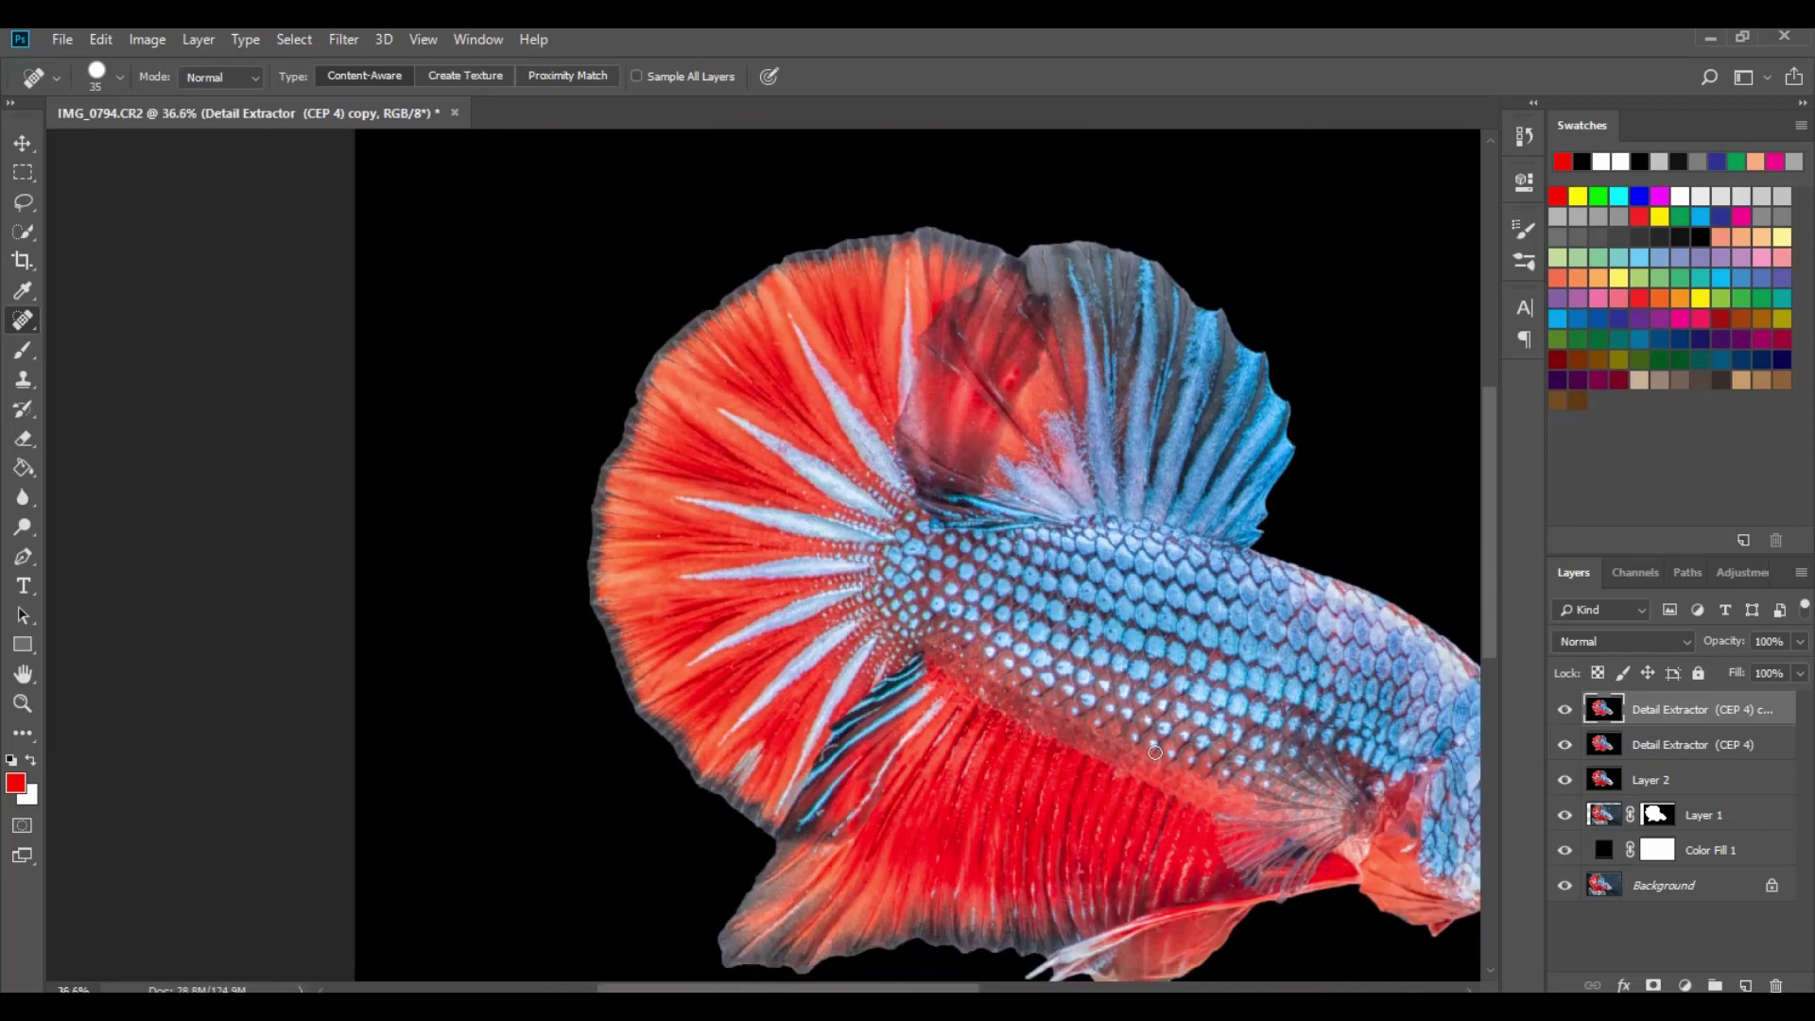
pyautogui.scroll(-1, 983, 652)
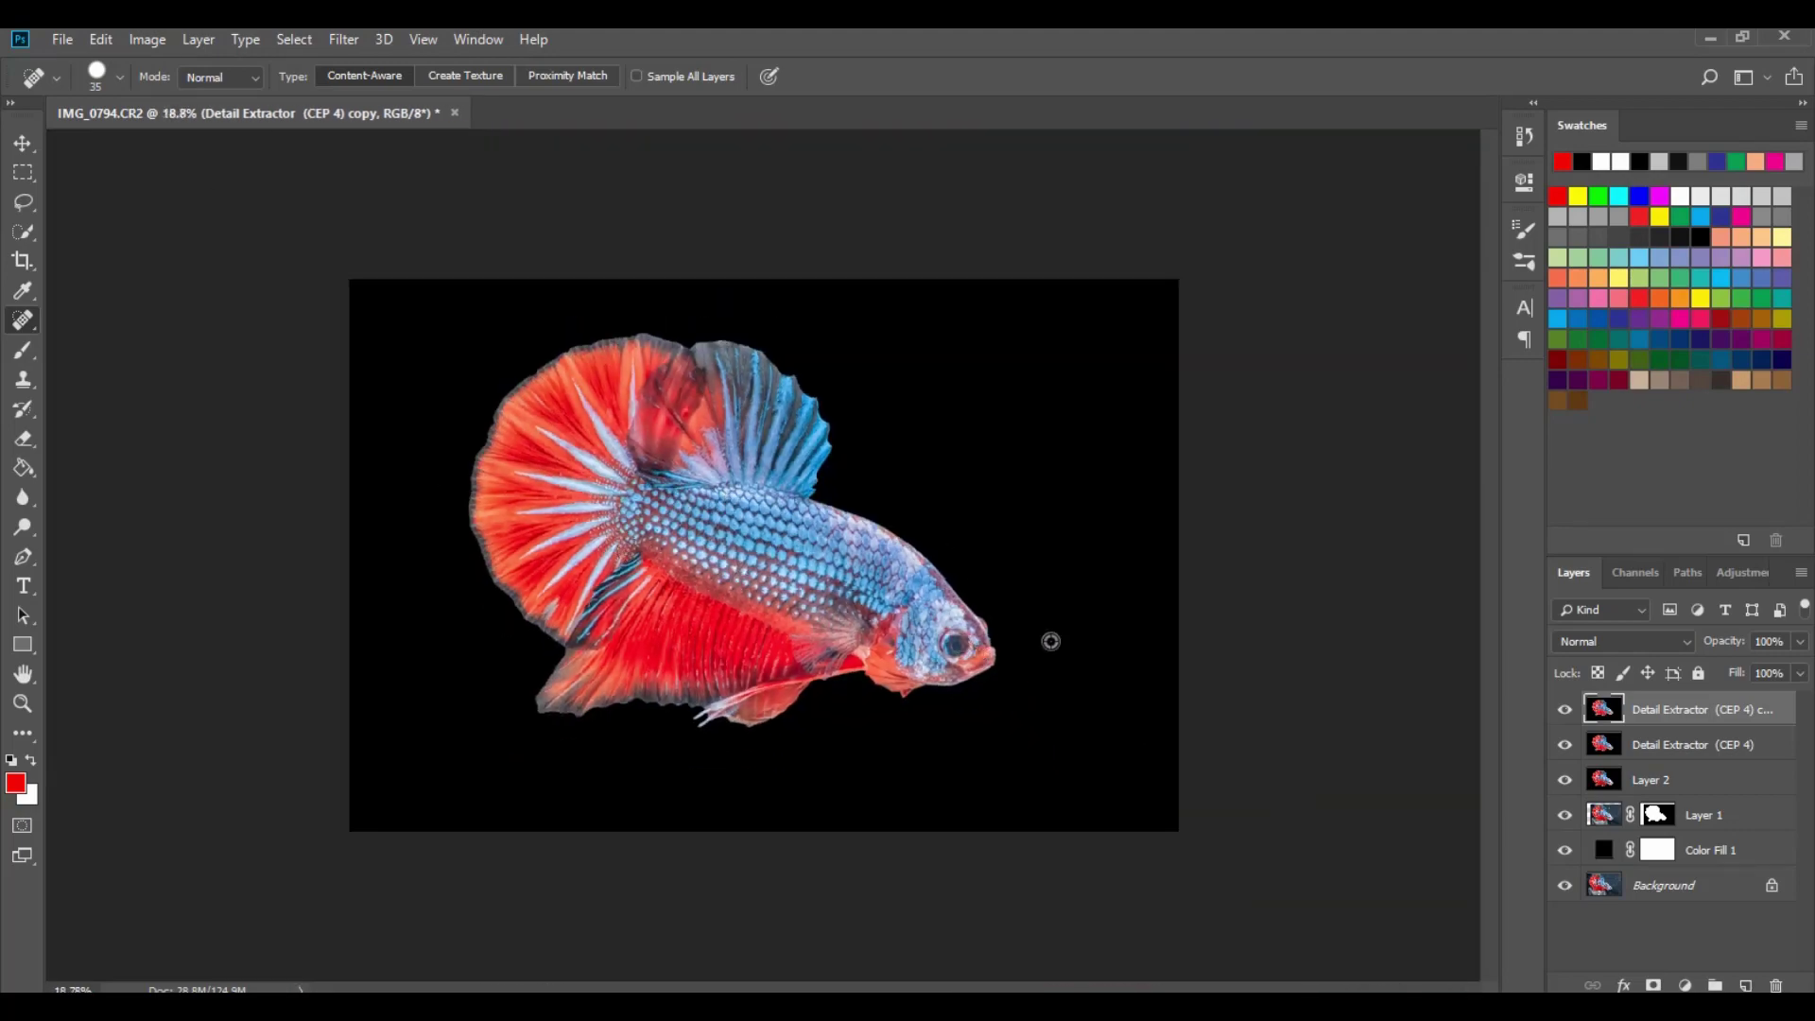
pyautogui.scroll(2, 816, 529)
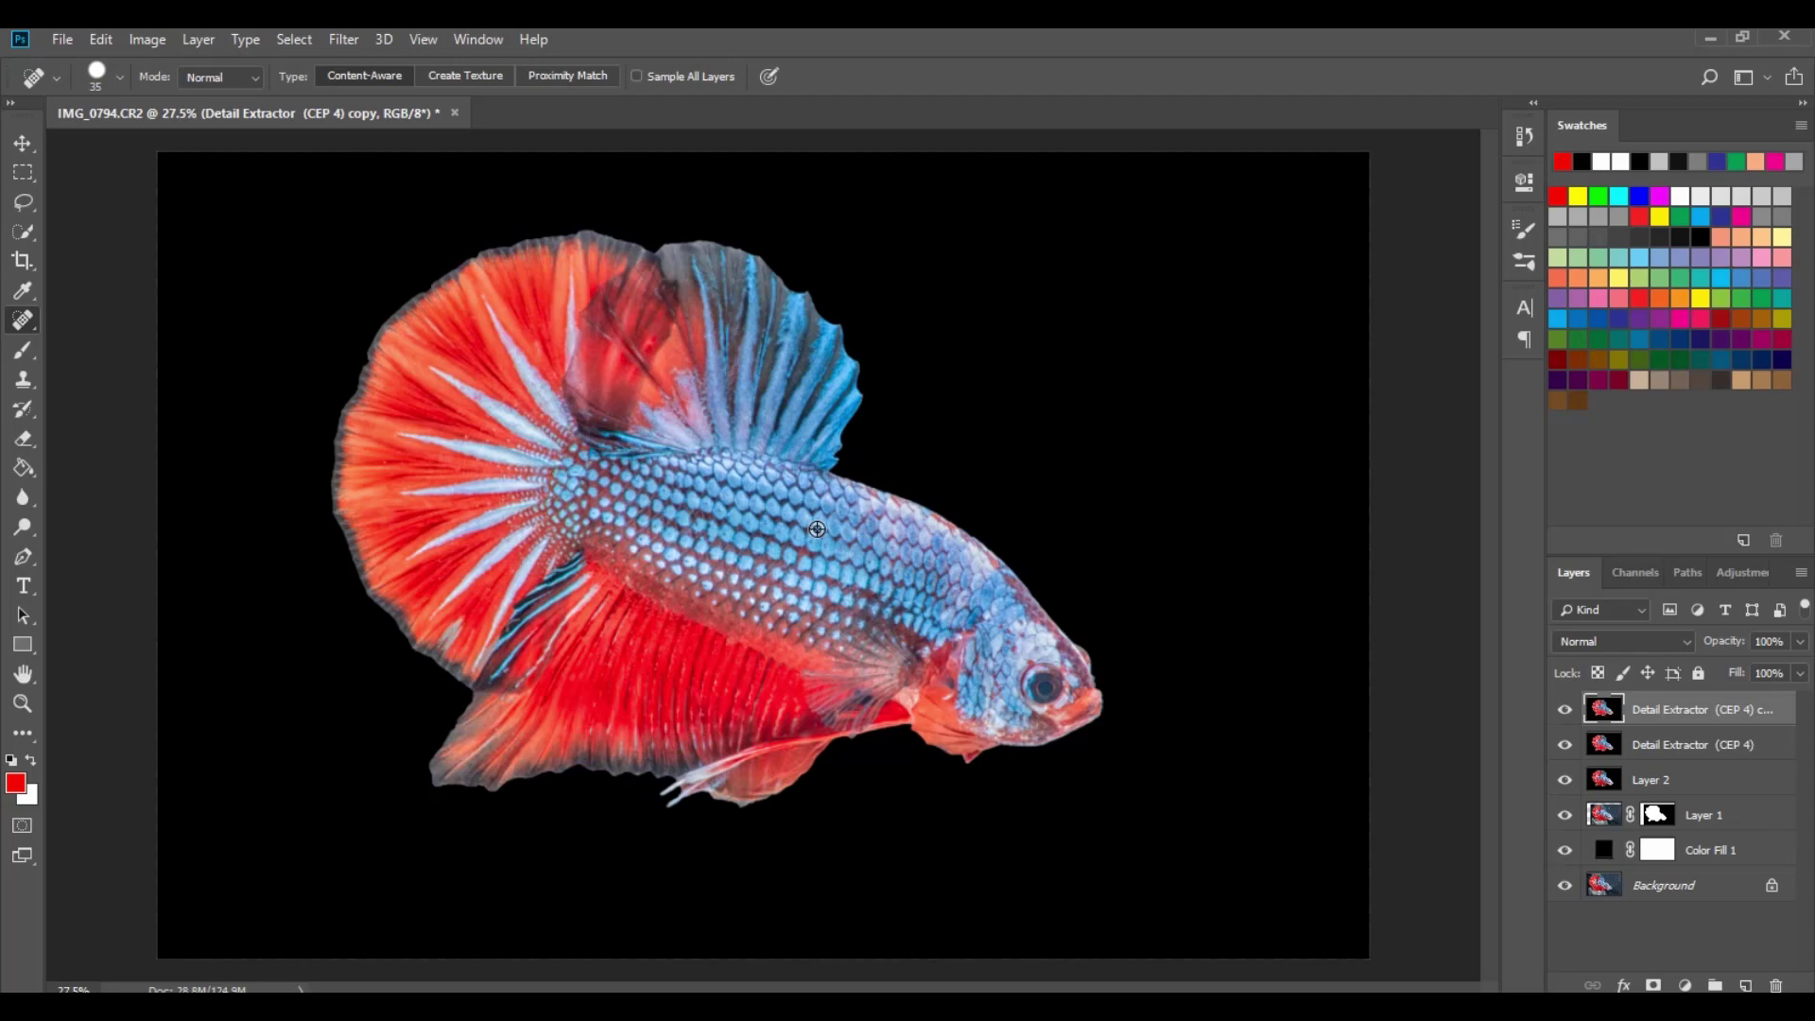
pyautogui.scroll(-1, 816, 529)
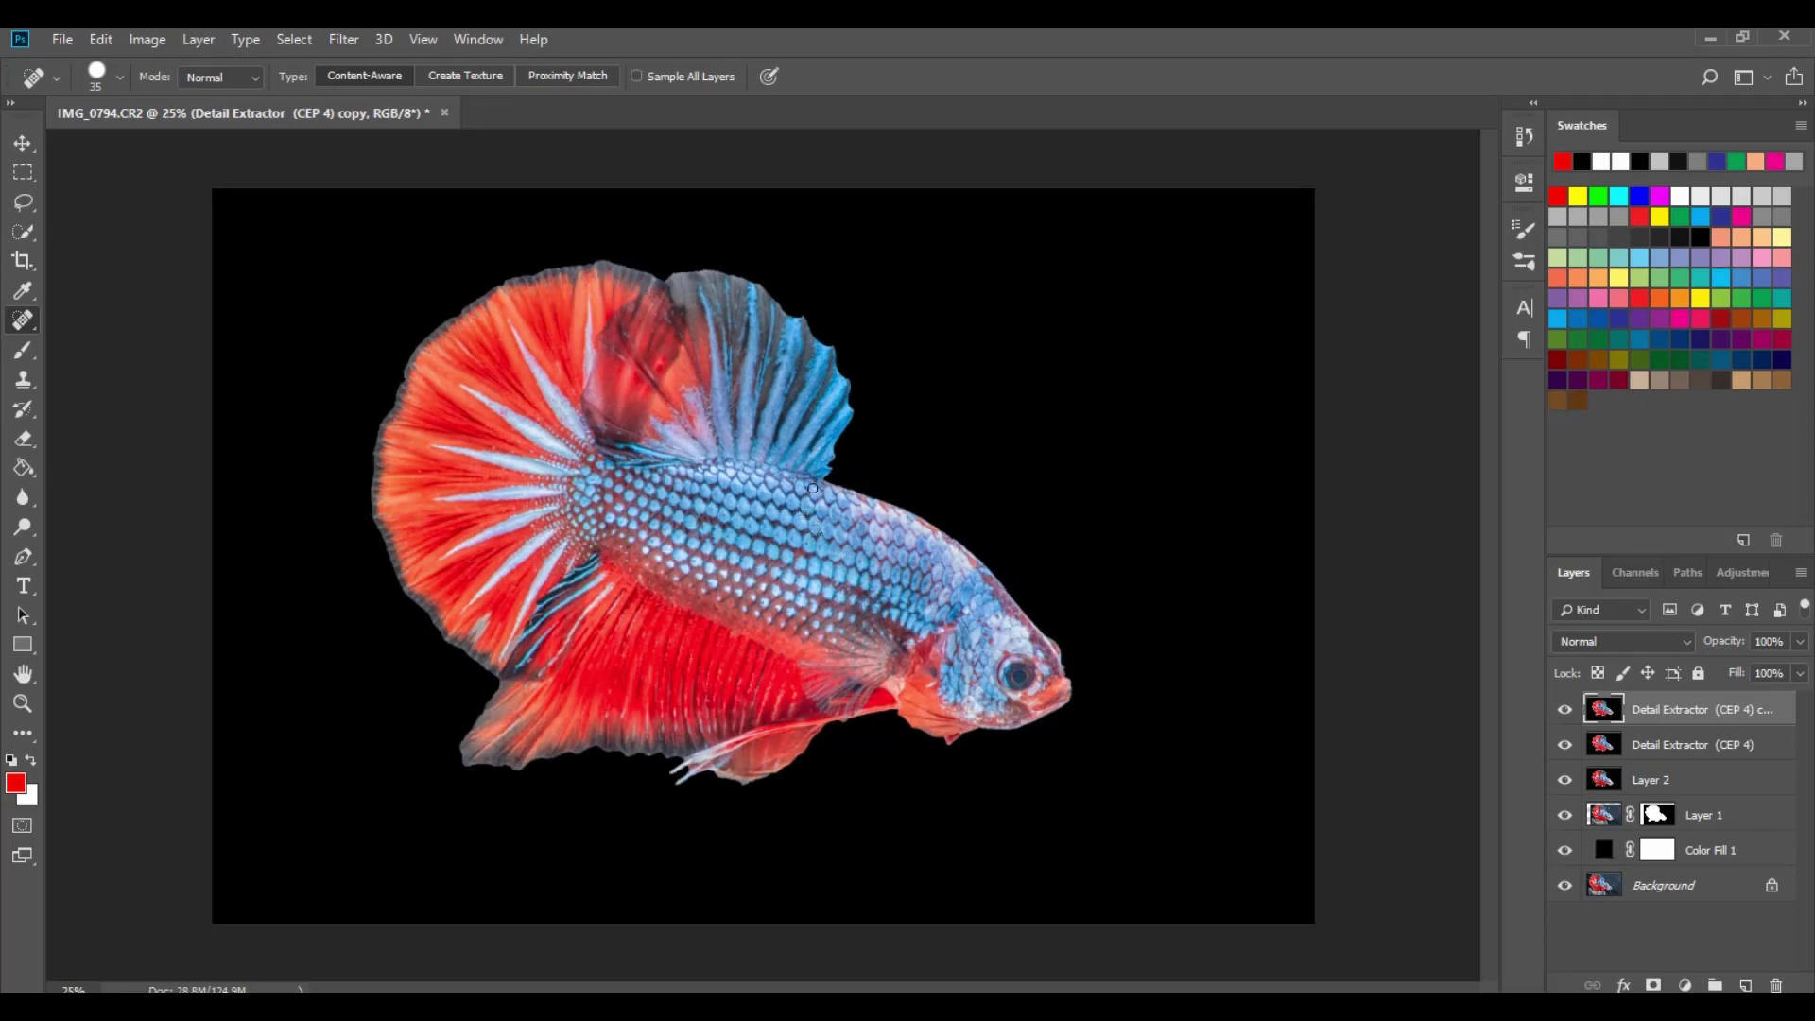
pyautogui.keyDown('alt'); pyautogui.click(1565, 887); pyautogui.keyUp('alt')
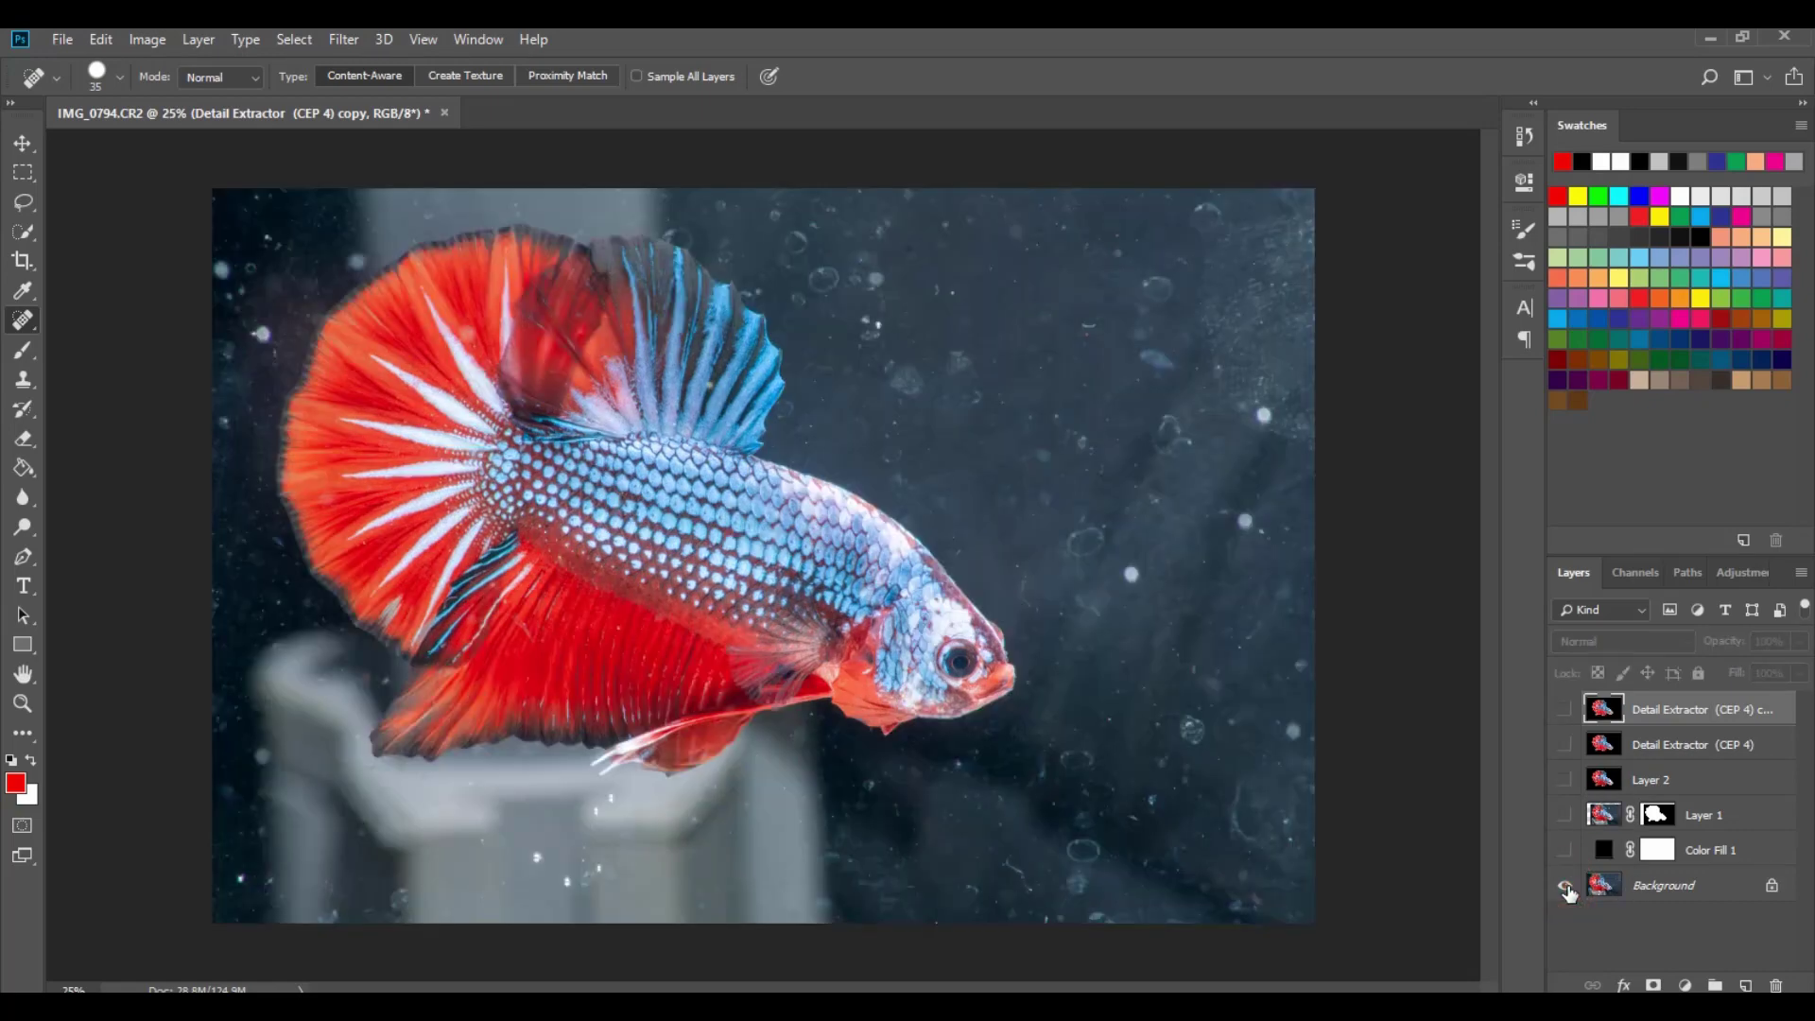
pyautogui.keyDown('alt'); pyautogui.click(1565, 887); pyautogui.keyUp('alt')
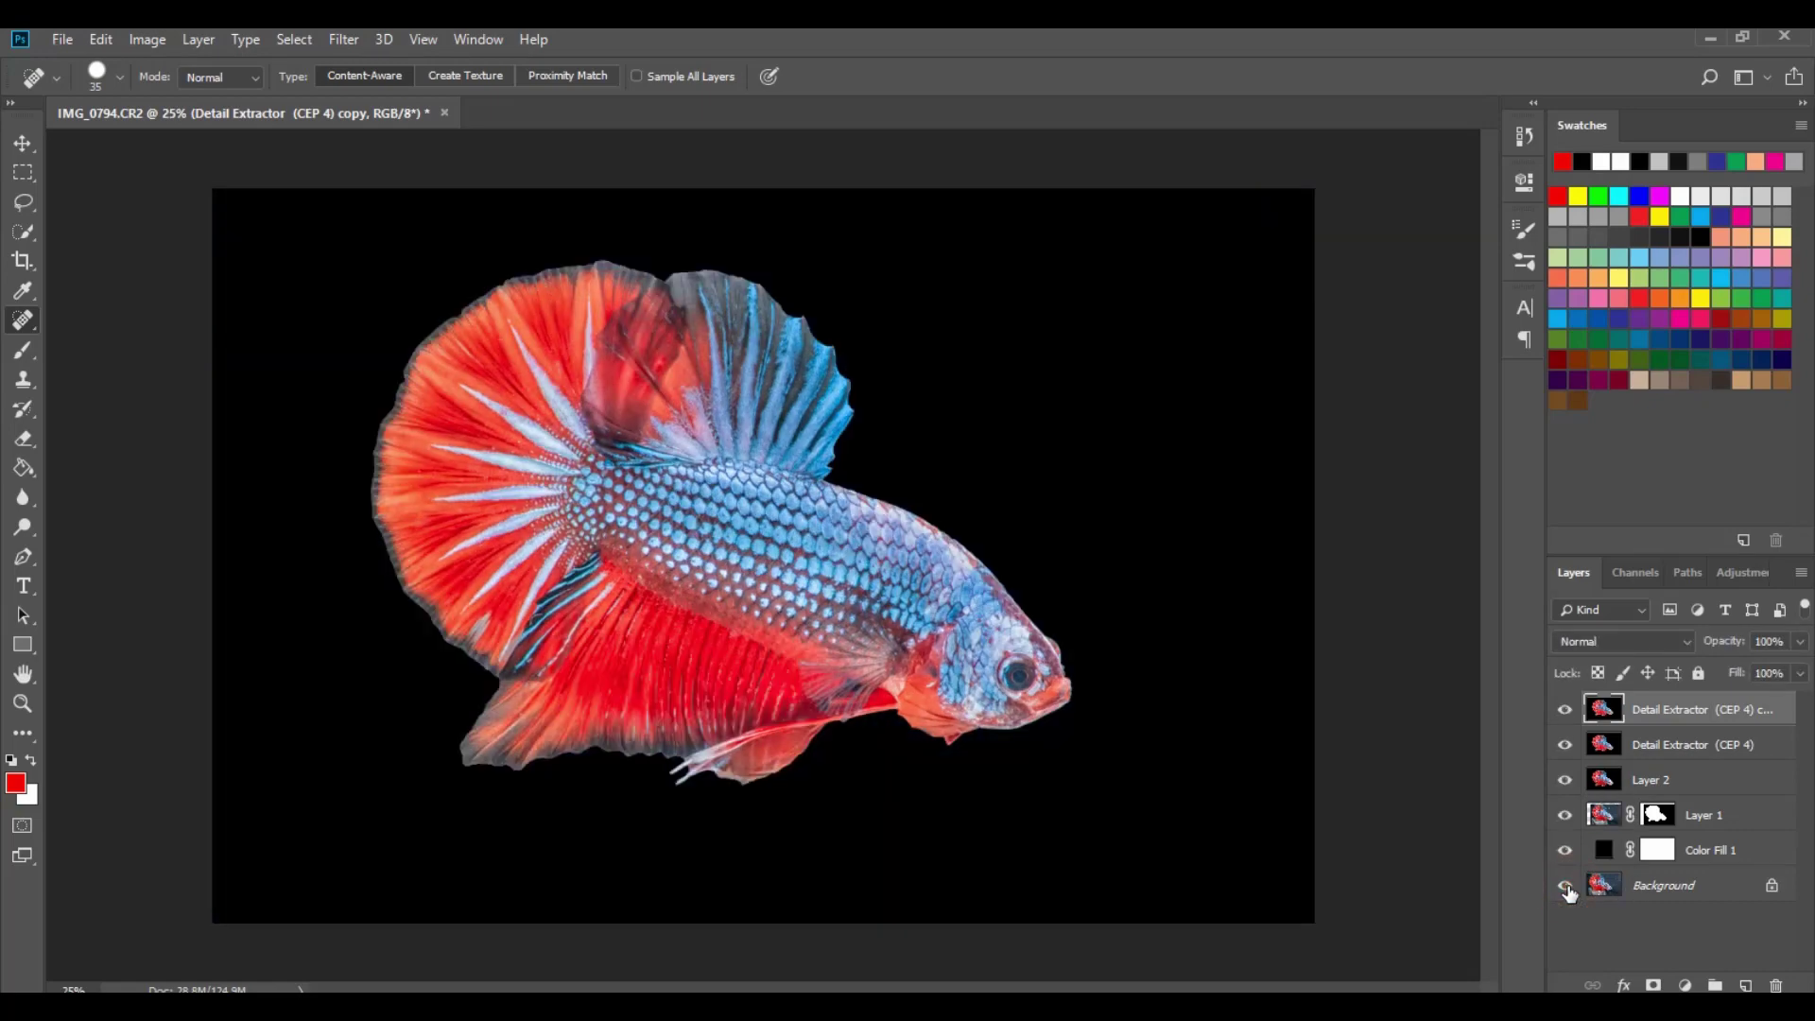
pyautogui.keyDown('alt'); pyautogui.click(1565, 887); pyautogui.keyUp('alt')
pyautogui.keyDown('alt'); pyautogui.click(1565, 887); pyautogui.keyUp('alt')
# - Reduce the healing brush to 15 px and heal the small blemish on the fish's lower cheek
pyautogui.scroll(2, 1078, 701)
pyautogui.scroll(4, 1087, 695)
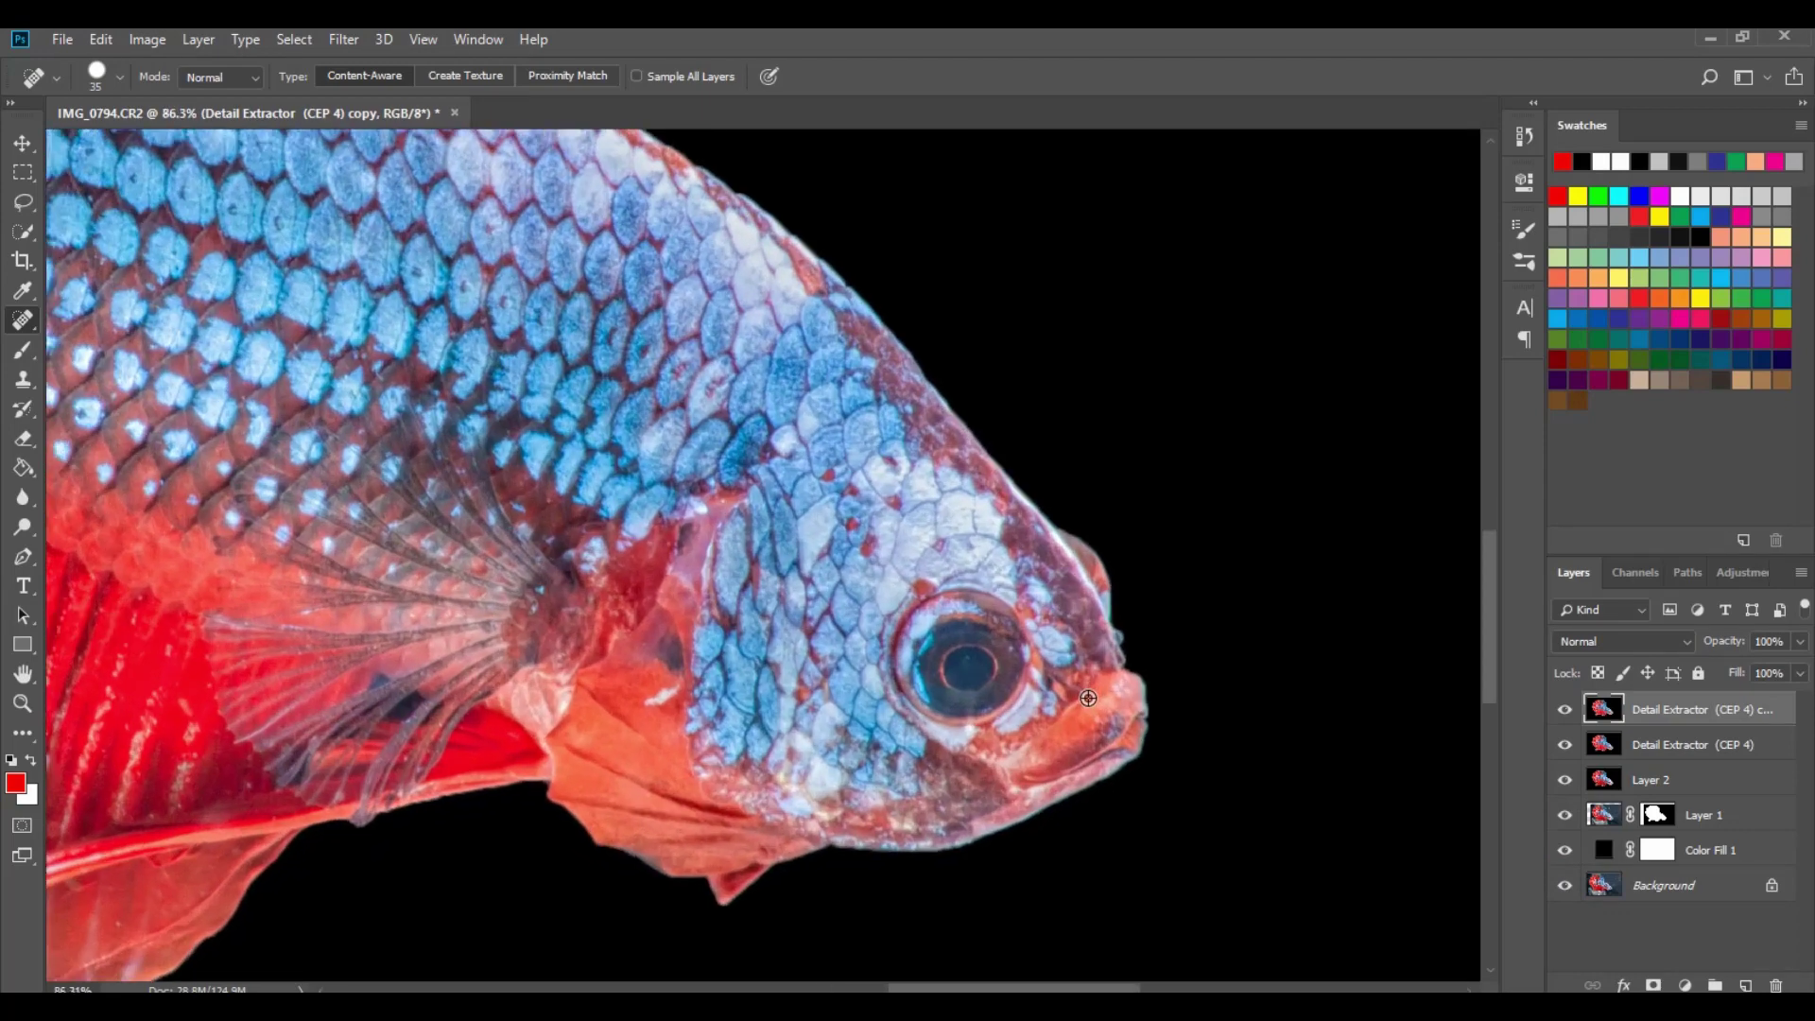
pyautogui.press('[')
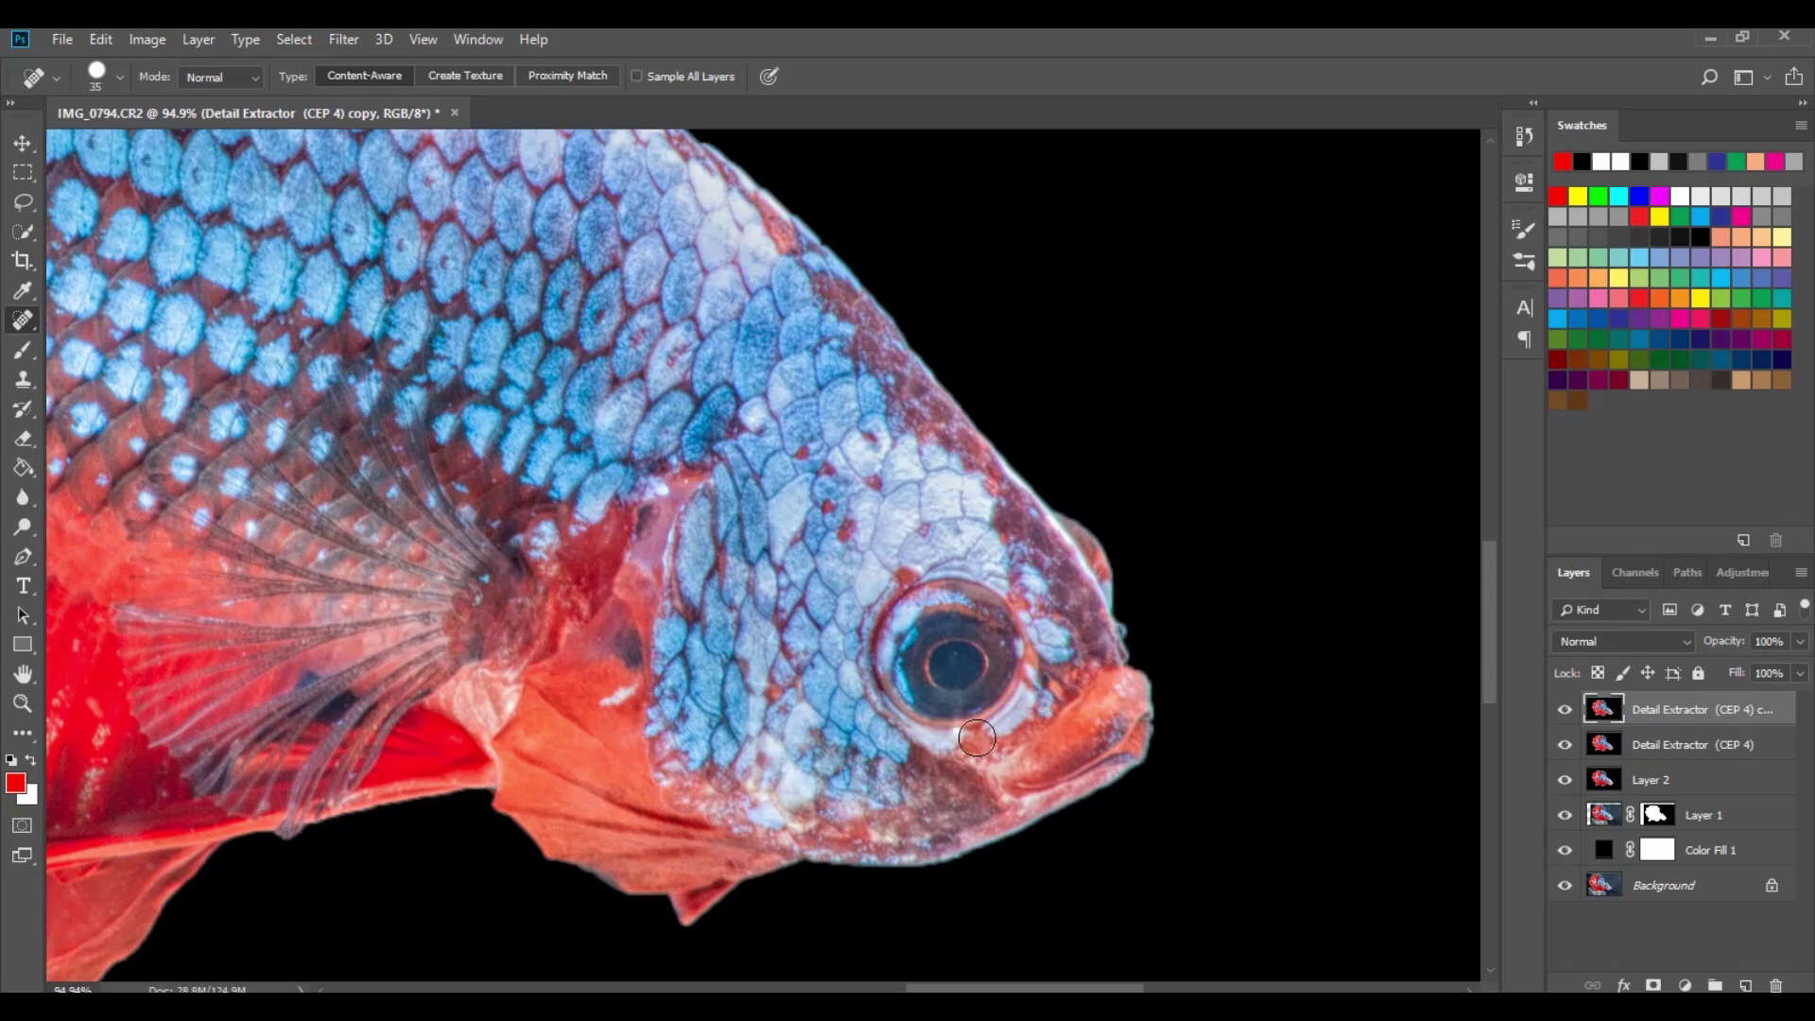
pyautogui.press('[')
pyautogui.press('[')
pyautogui.press('[')
pyautogui.moveTo(757, 773); pyautogui.dragTo(749, 784)
pyautogui.scroll(-3, 628, 663)
pyautogui.scroll(-2, 628, 664)
pyautogui.scroll(-1, 627, 663)
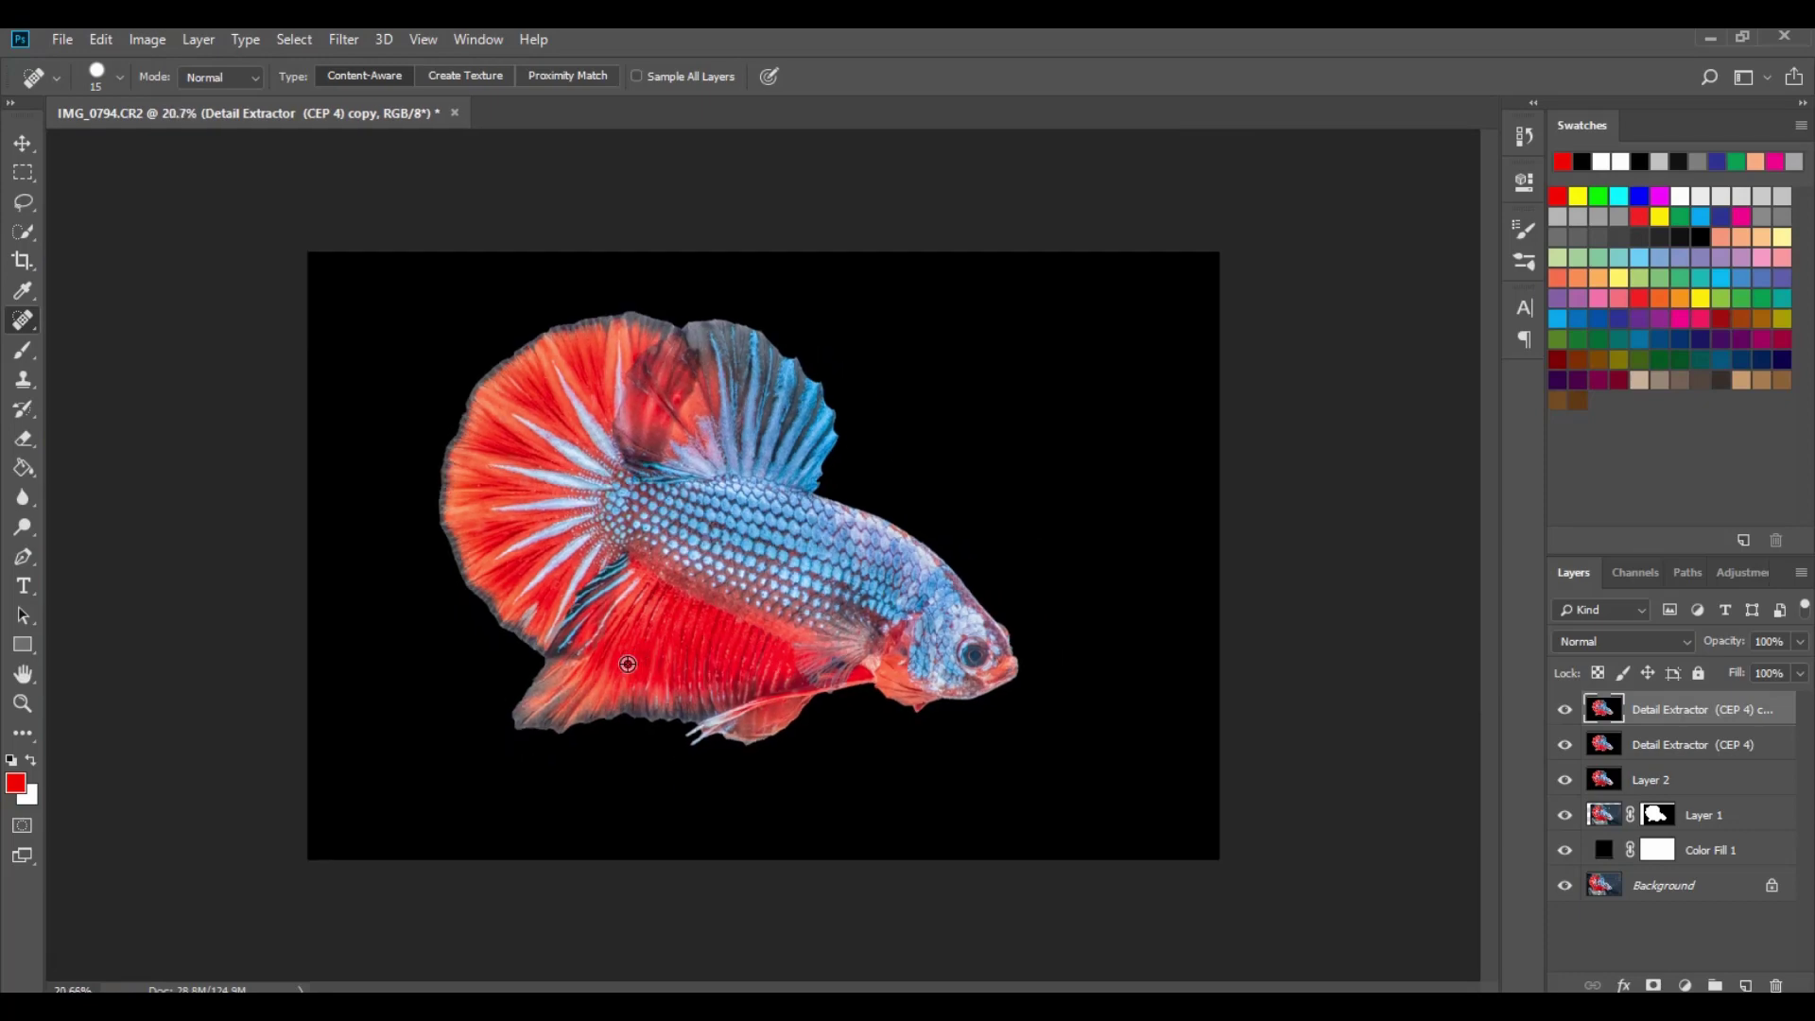